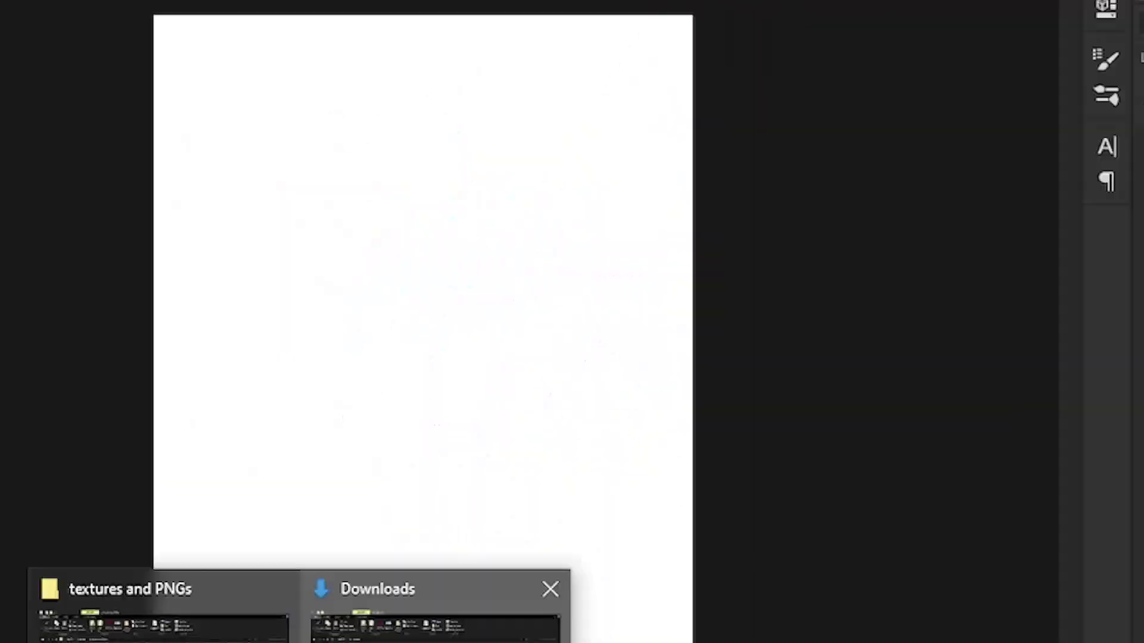
Step: Place pexels-cottonbro-4888456.jpg from Downloads onto the canvas, stretched to full width and committed
left_click(378, 596)
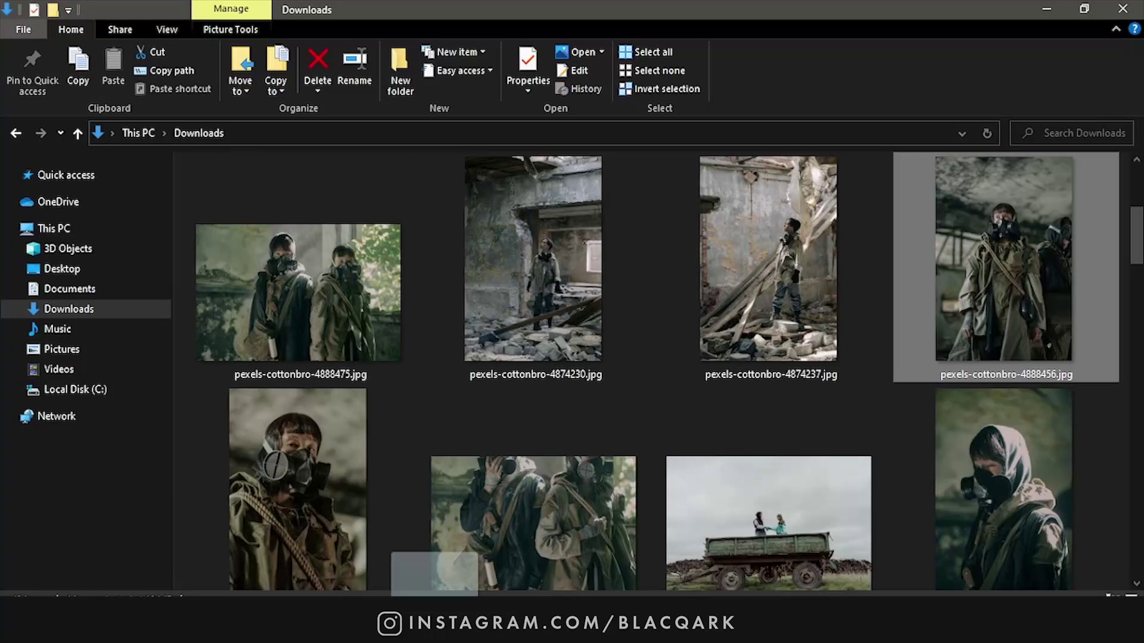
left_click_drag(533, 524, 497, 461)
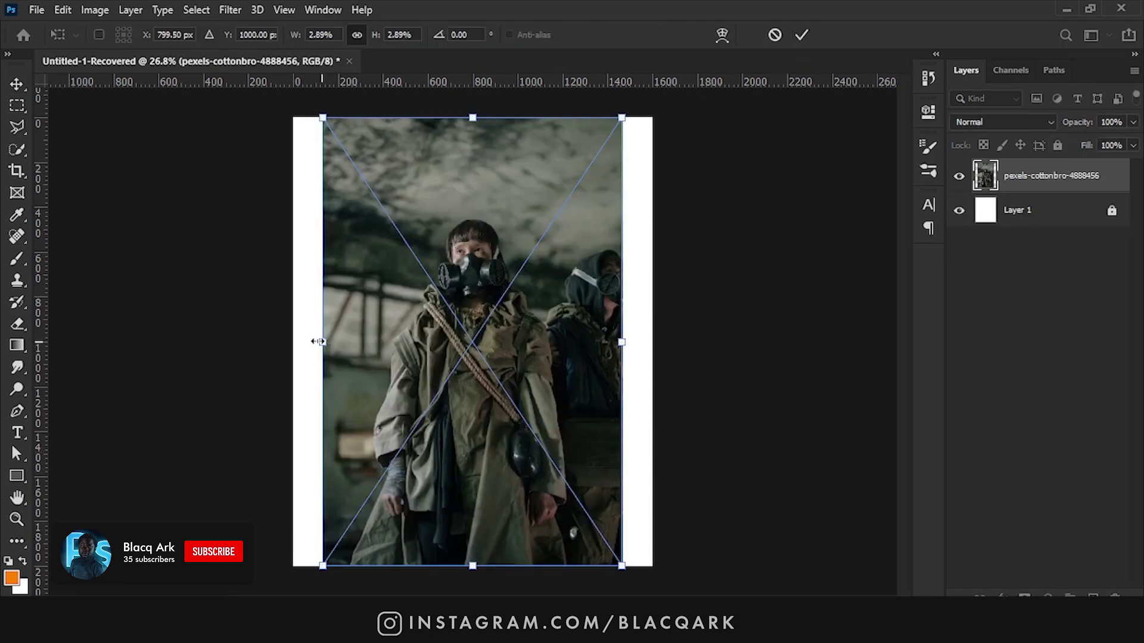
left_click_drag(316, 341, 294, 341)
left_click_drag(621, 341, 651, 342)
key("Return")
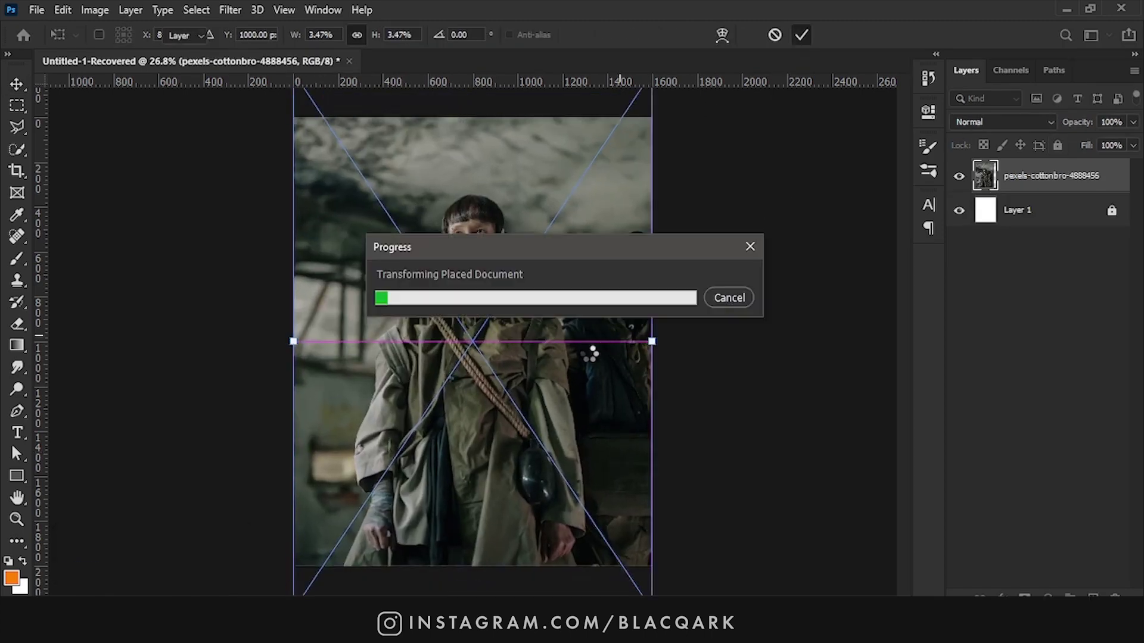
scroll(357, 423, "up", 1)
scroll(358, 423, "up", 4)
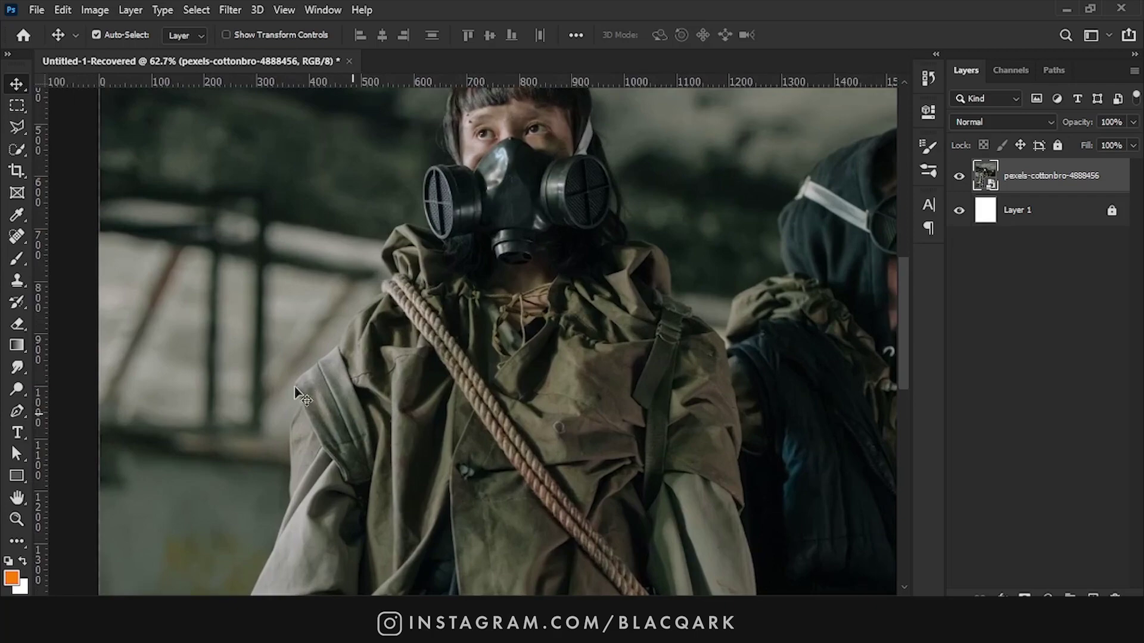
scroll(298, 397, "up", 3)
Step: Start a pen path up the left shoulder, around the rope, hood edge and filter rim
scroll(296, 434, "up", 2)
key("p")
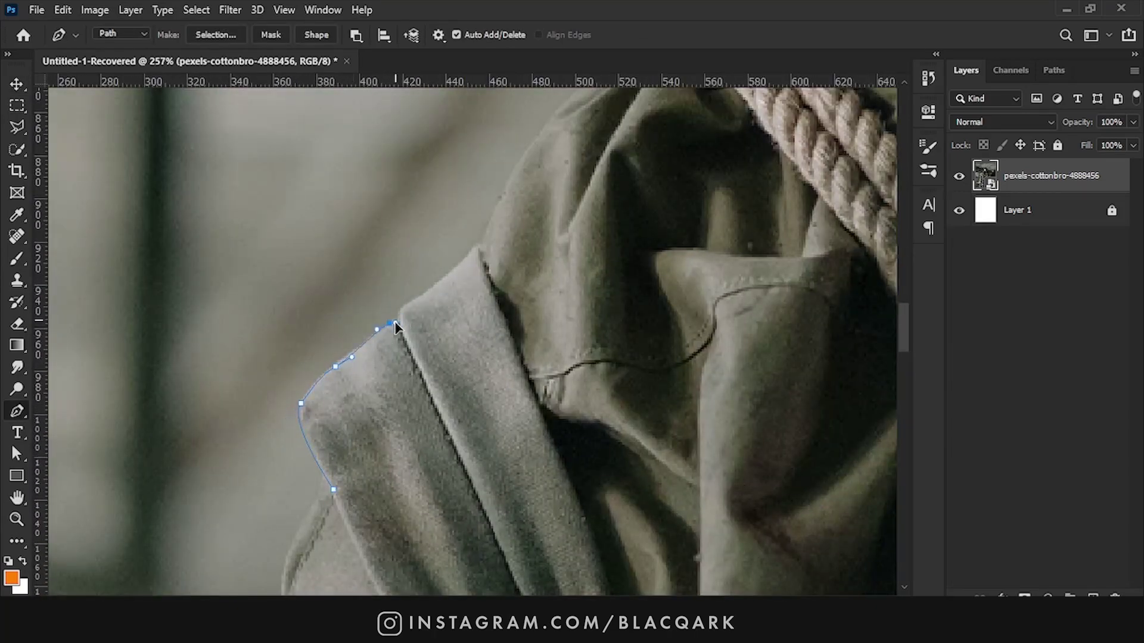
scroll(539, 186, "up", 2)
left_click(520, 207)
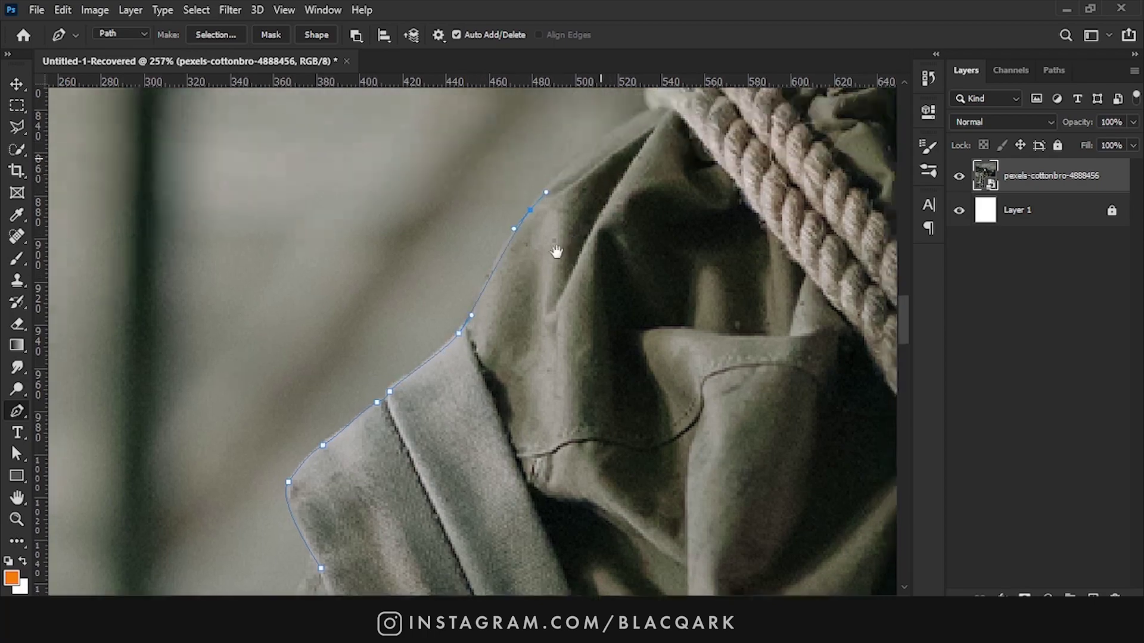
scroll(556, 253, "up", 3)
left_click_drag(567, 232, 577, 231)
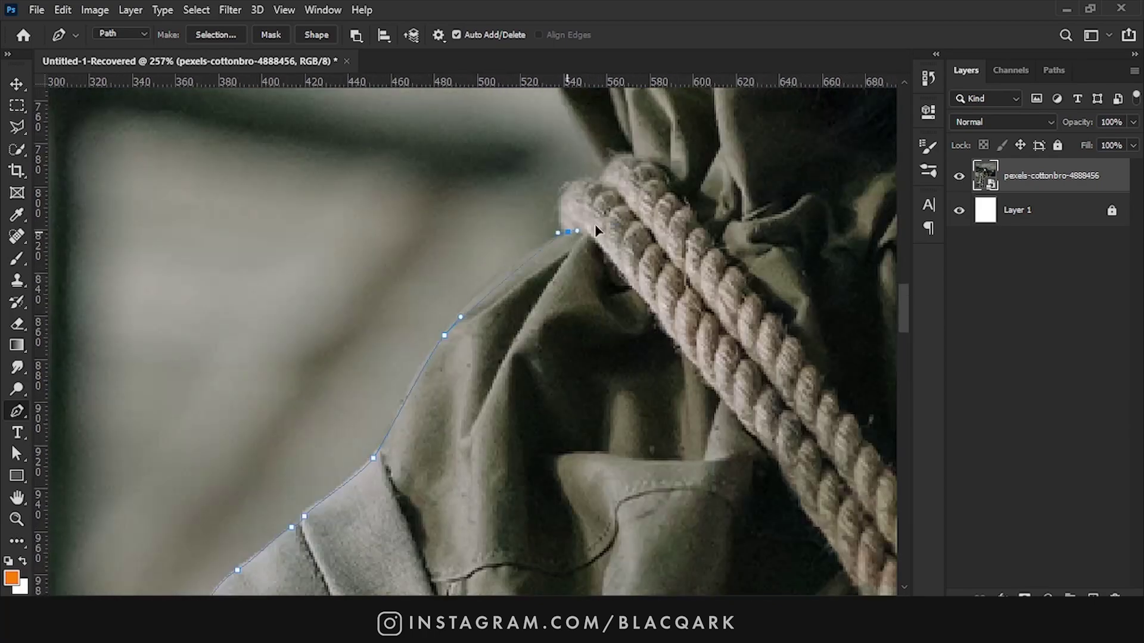
left_click(606, 162)
scroll(566, 184, "up", 2)
left_click_drag(581, 100, 599, 95)
scroll(600, 102, "up", 2)
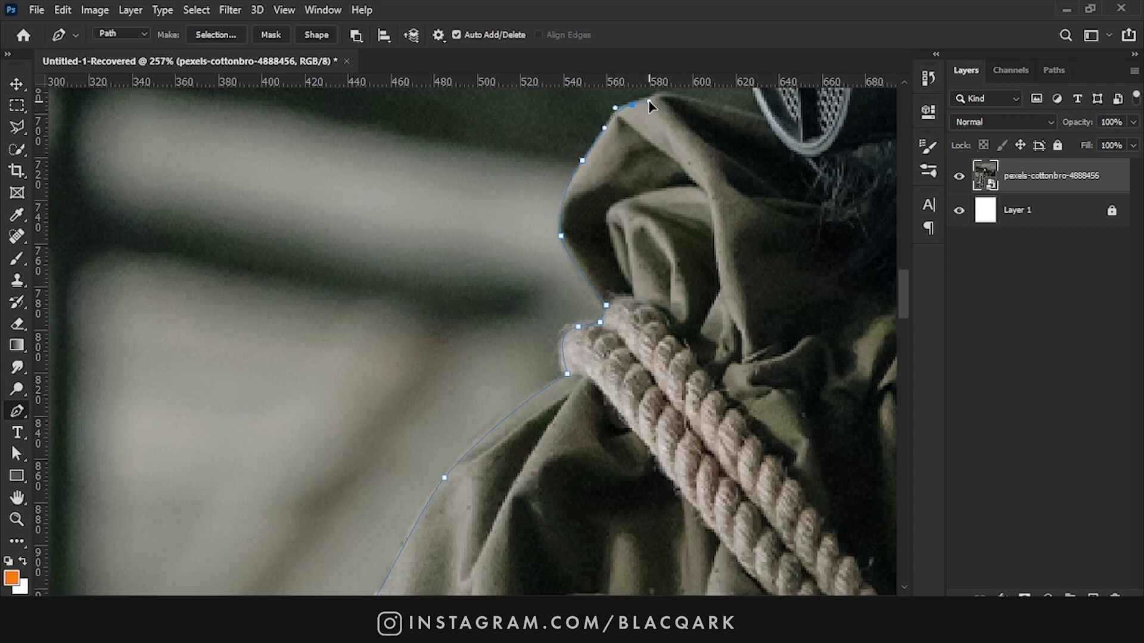
scroll(673, 98, "up", 4)
scroll(646, 255, "right", 3)
left_click_drag(655, 245, 666, 253)
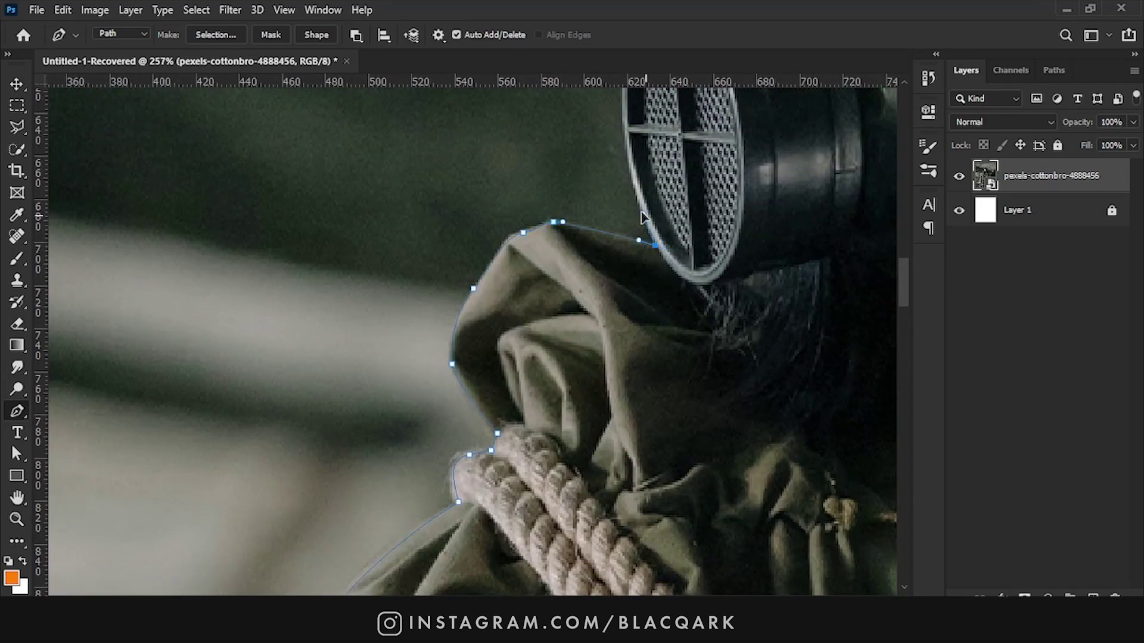
scroll(644, 217, "up", 2)
scroll(630, 164, "up", 2)
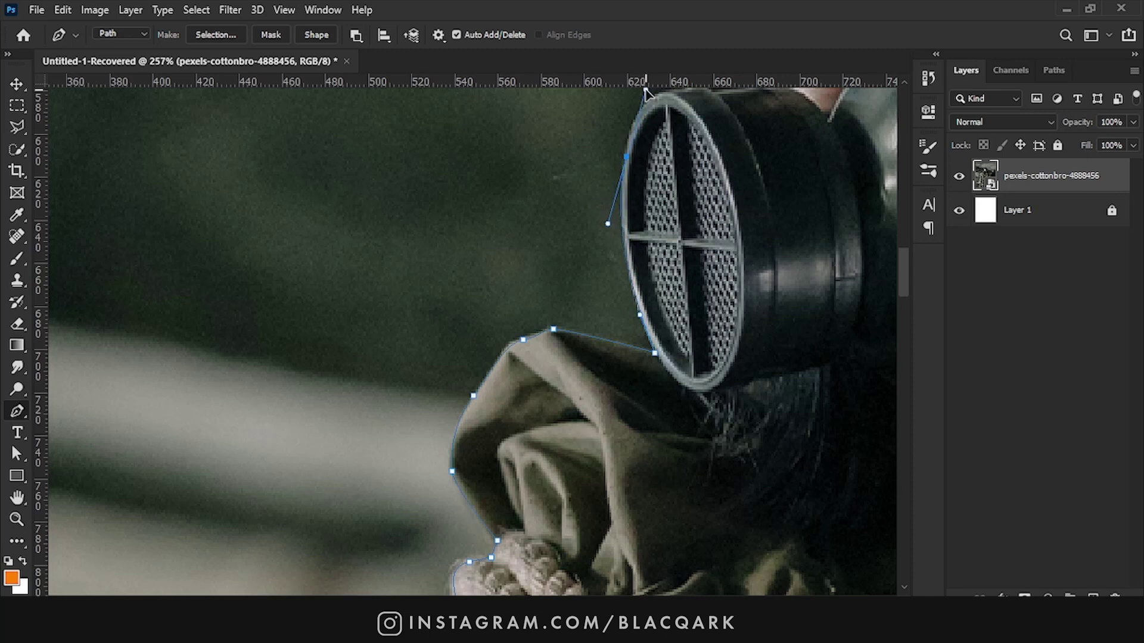
scroll(674, 113, "up", 1)
left_click_drag(671, 132, 676, 139)
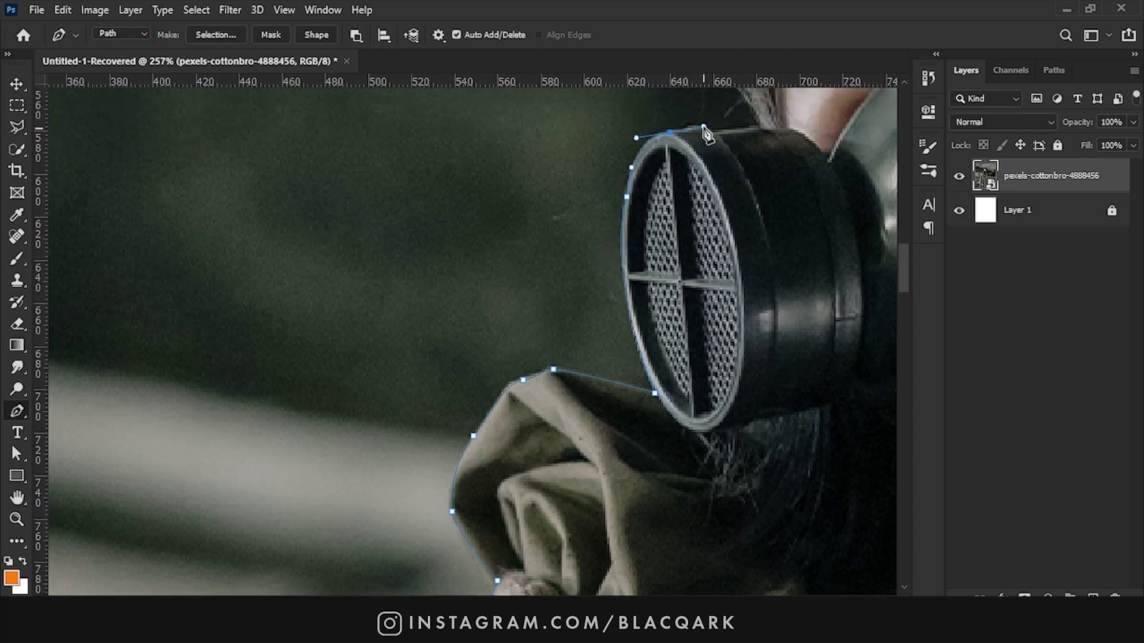
scroll(732, 146, "up", 3, "alt")
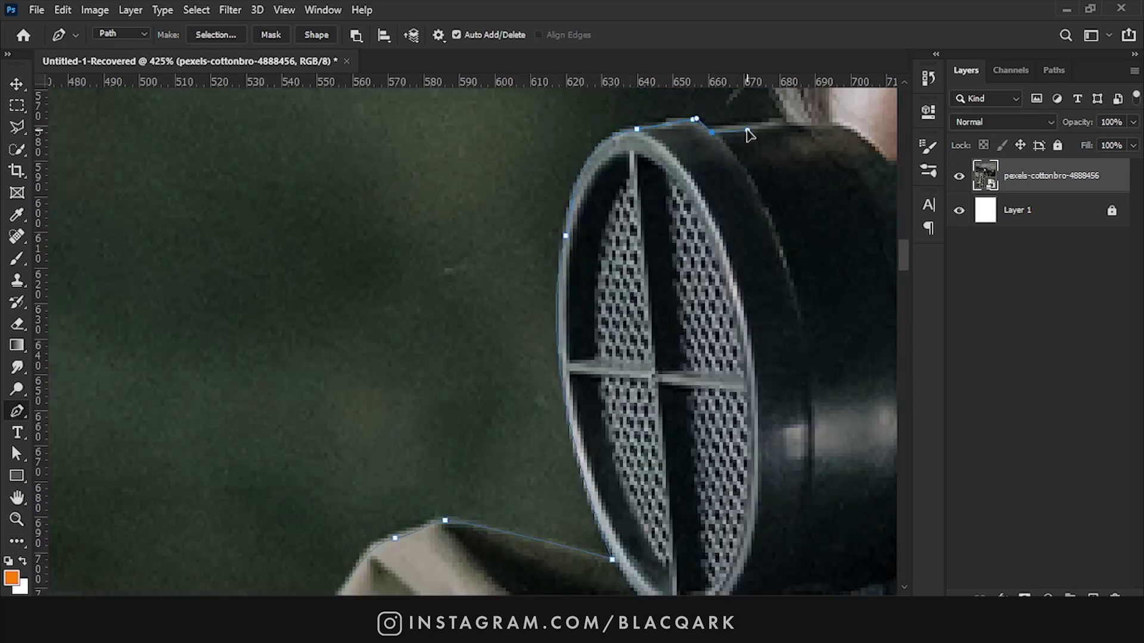
scroll(748, 134, "down", 3, "alt")
scroll(679, 183, "up", 1)
scroll(664, 217, "up", 3)
scroll(582, 226, "up", 1)
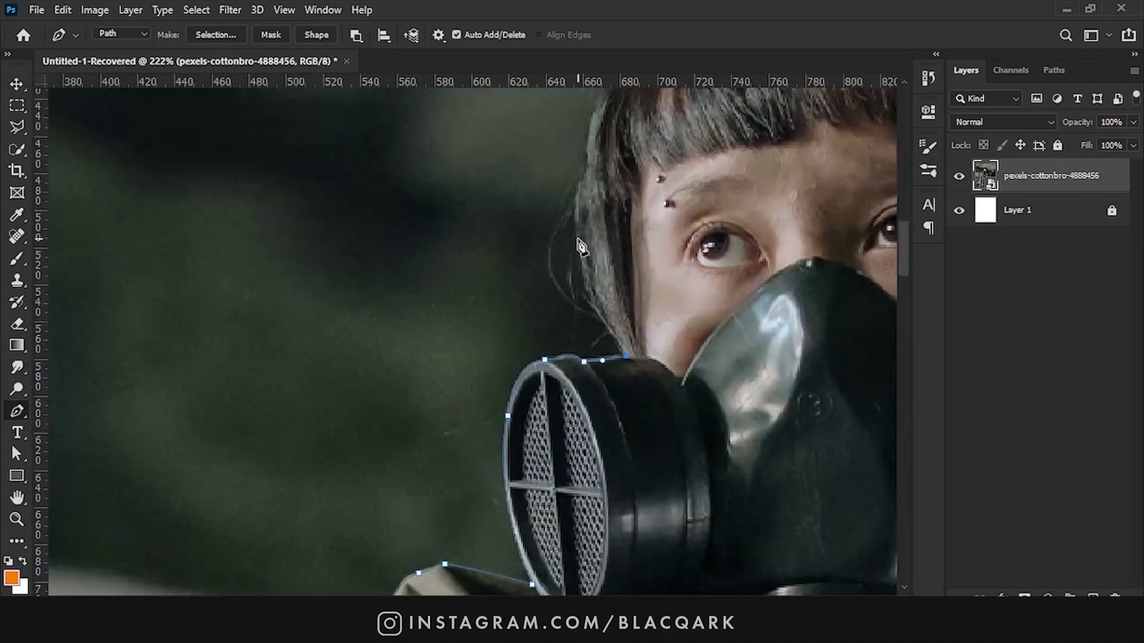
left_click_drag(572, 182, 576, 188)
Step: Continue the path down the right hair edge to where the hair meets the hood
scroll(612, 227, "up", 2)
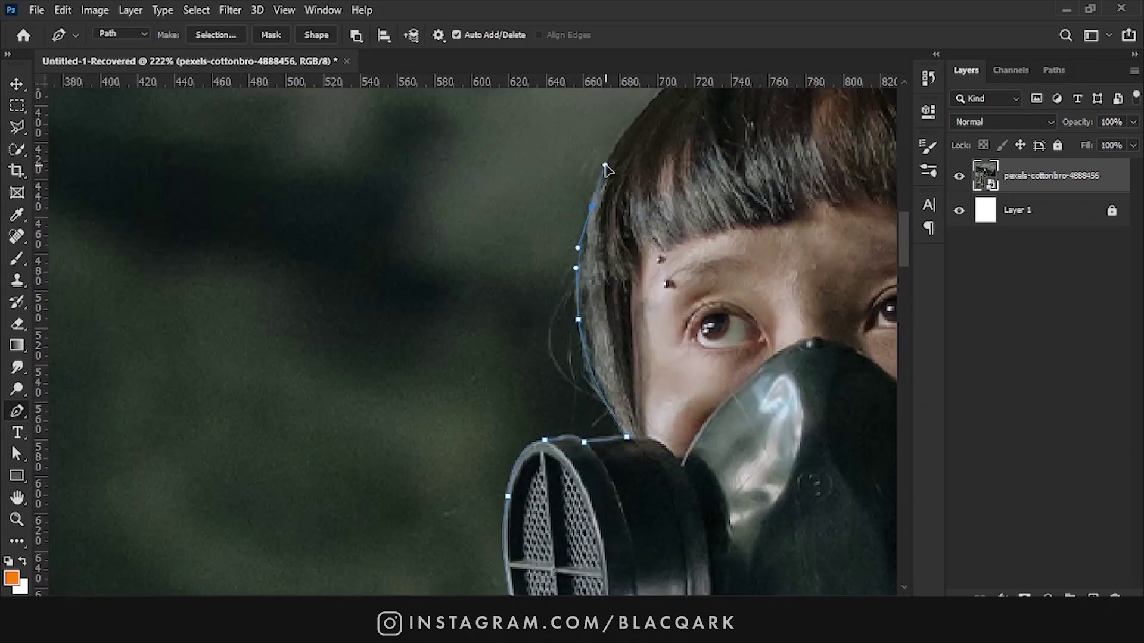
scroll(604, 170, "up", 2)
scroll(590, 190, "right", 2)
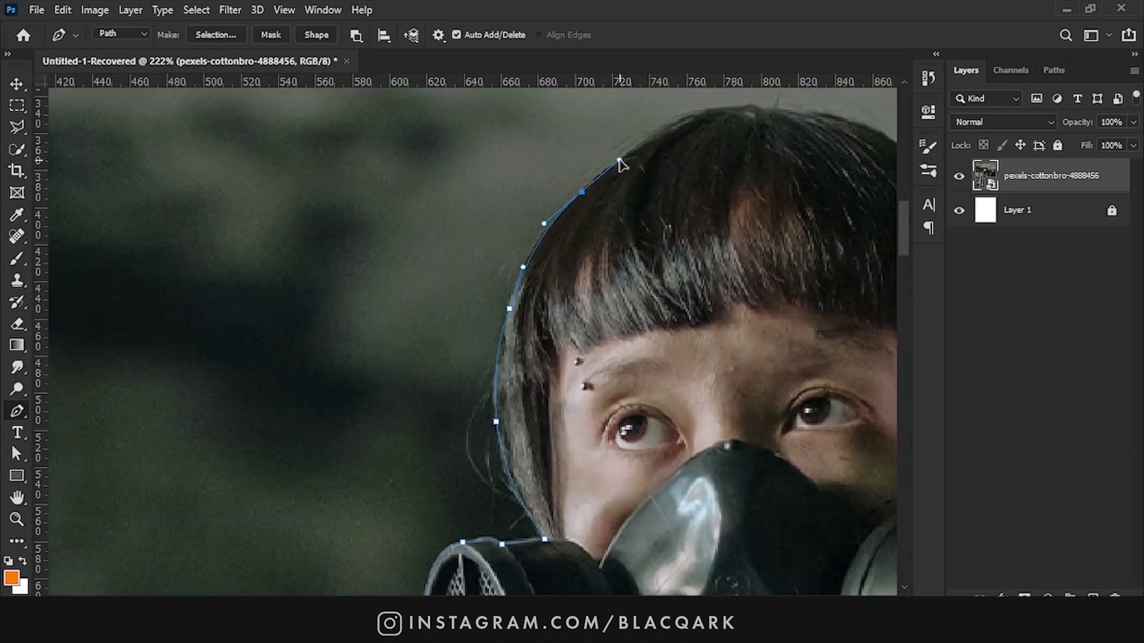
scroll(620, 162, "up", 2)
scroll(521, 226, "right", 3)
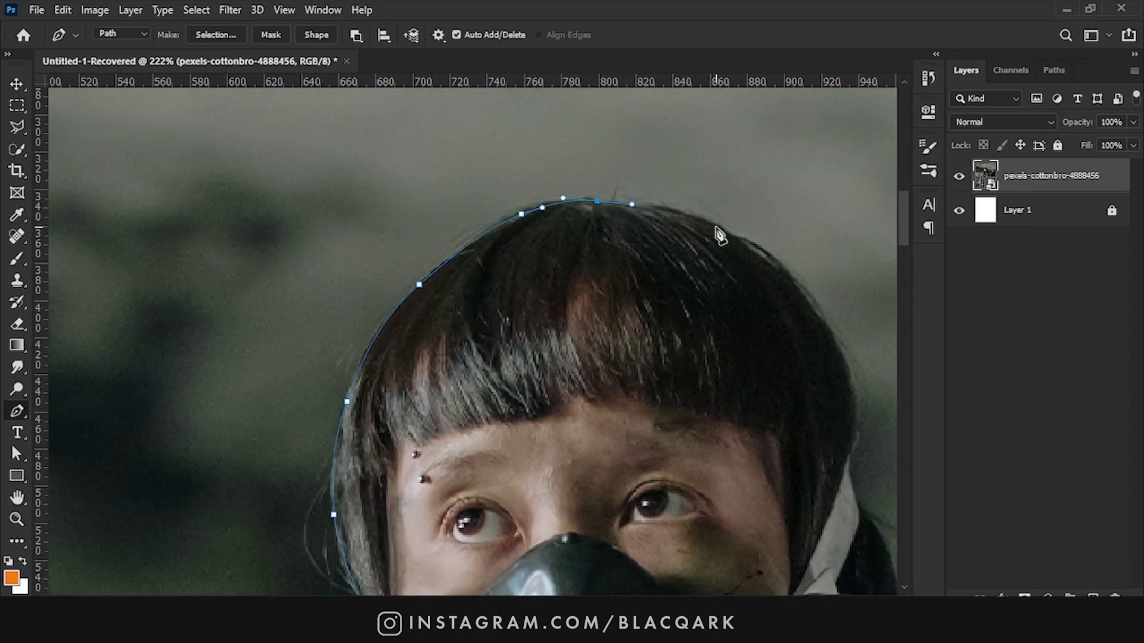
scroll(744, 250, "down", 1)
scroll(712, 259, "right", 2)
scroll(743, 306, "down", 1)
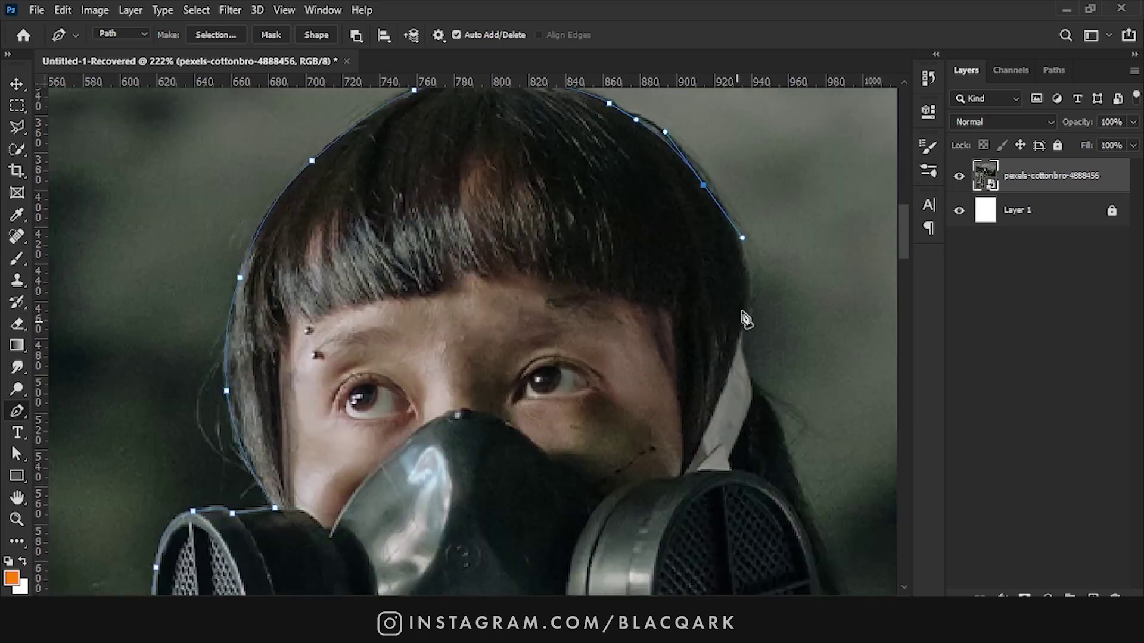
left_click_drag(747, 311, 737, 352)
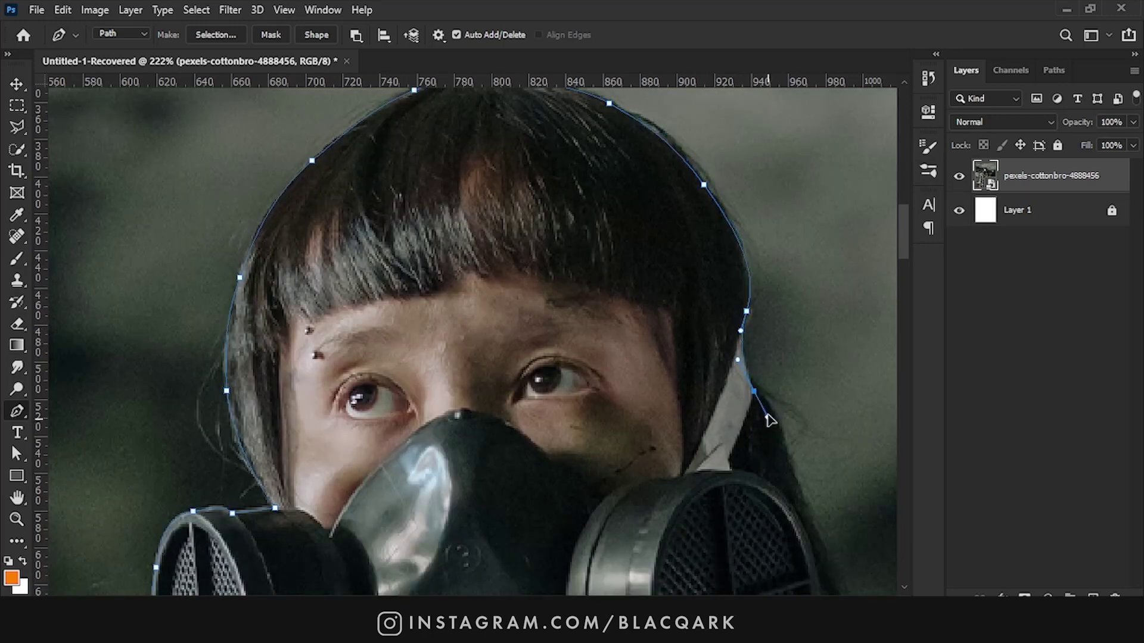
left_click(769, 420)
scroll(768, 420, "down", 2)
scroll(763, 421, "right", 1)
left_click(747, 341)
left_click(766, 393)
scroll(824, 398, "down", 1)
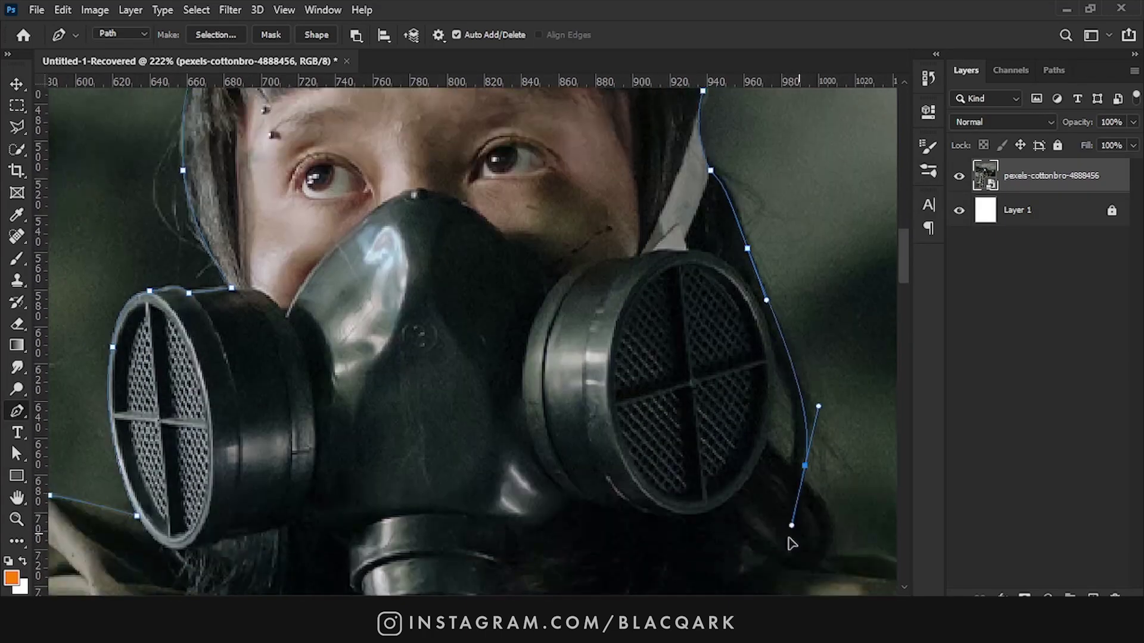
mouse_move(788, 538)
left_mouse_down()
mouse_move(781, 547)
mouse_move(825, 395)
mouse_move(816, 409)
left_mouse_up()
left_click_drag(817, 409, 525, 332)
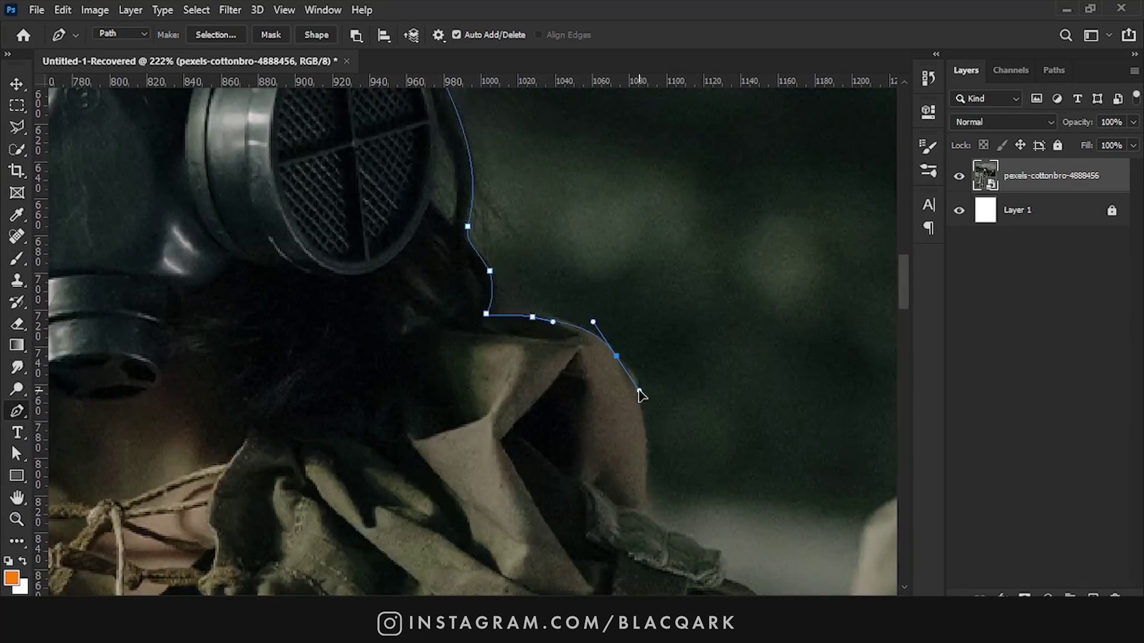
scroll(645, 438, "down", 1)
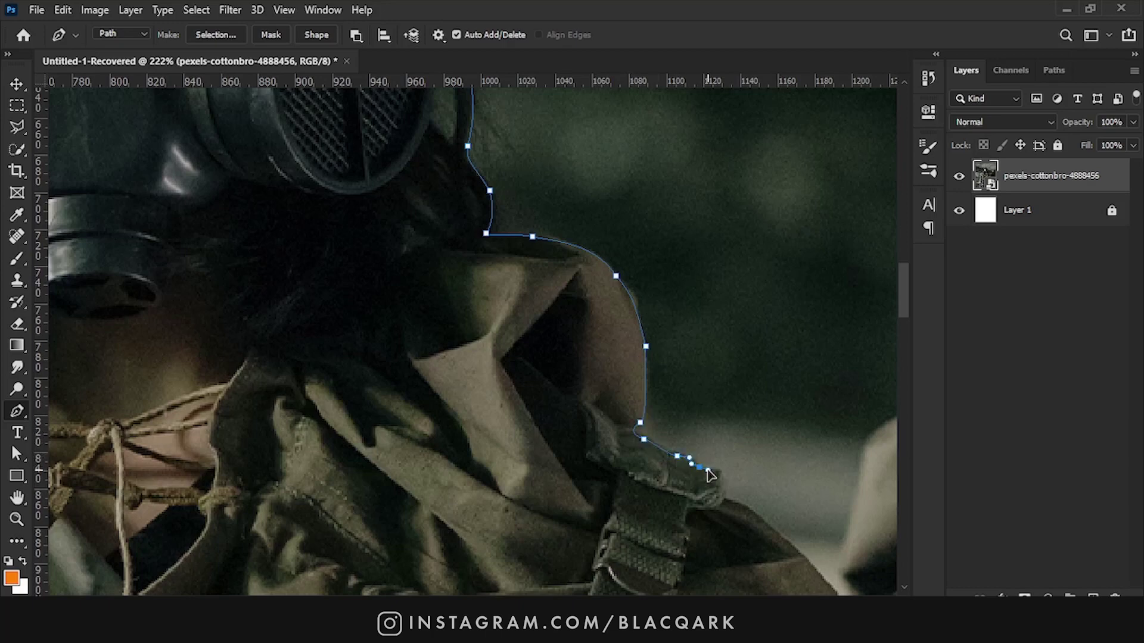
Step: Extend the path along the right shoulder down to the end of the sleeve
left_click_drag(746, 509, 647, 388)
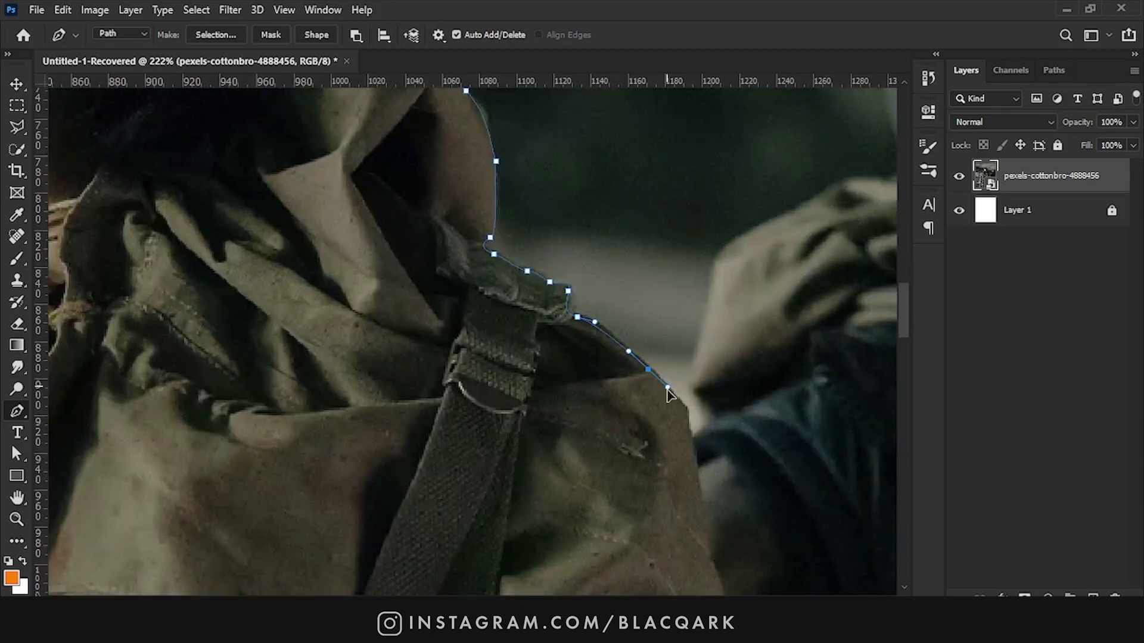
left_click(689, 419)
scroll(694, 405, "down", 1)
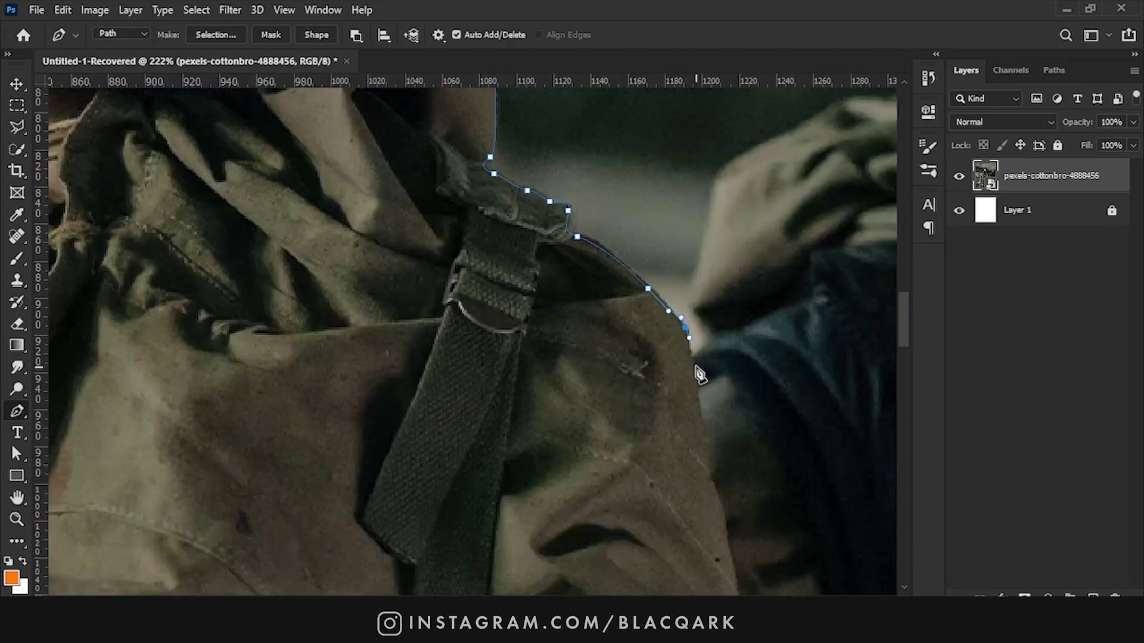
left_click(699, 417)
scroll(733, 405, "down", 1)
left_click(733, 375)
scroll(735, 416, "down", 1)
left_click(746, 402)
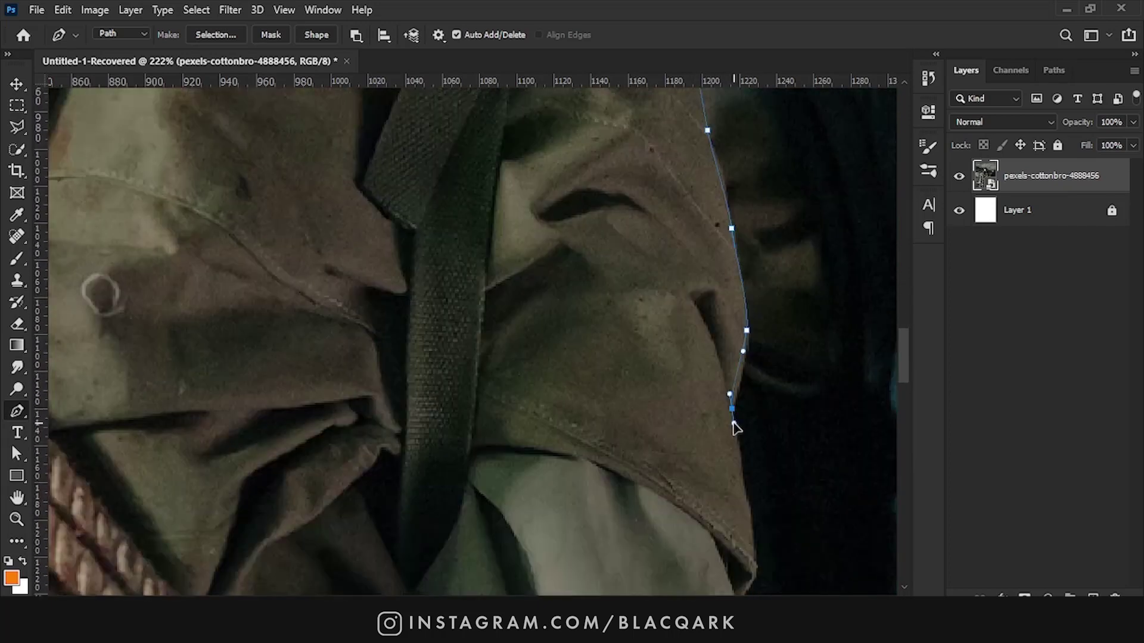
scroll(735, 428, "down", 1)
left_click(750, 428)
scroll(752, 427, "down", 1)
scroll(725, 437, "down", 1)
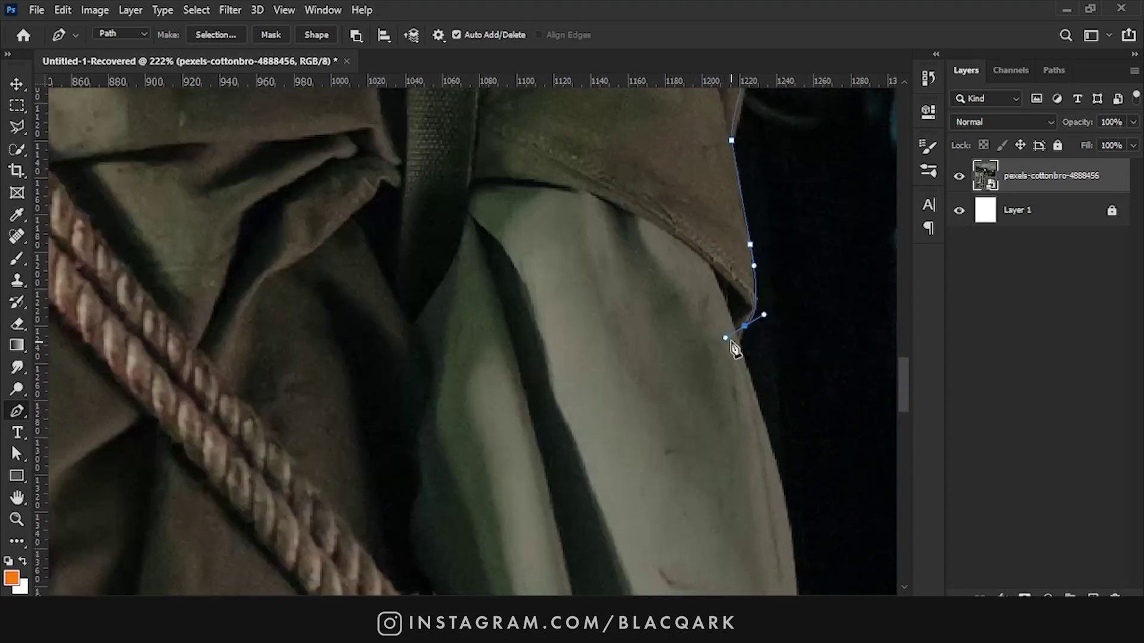
left_click(739, 349)
scroll(744, 334, "down", 1)
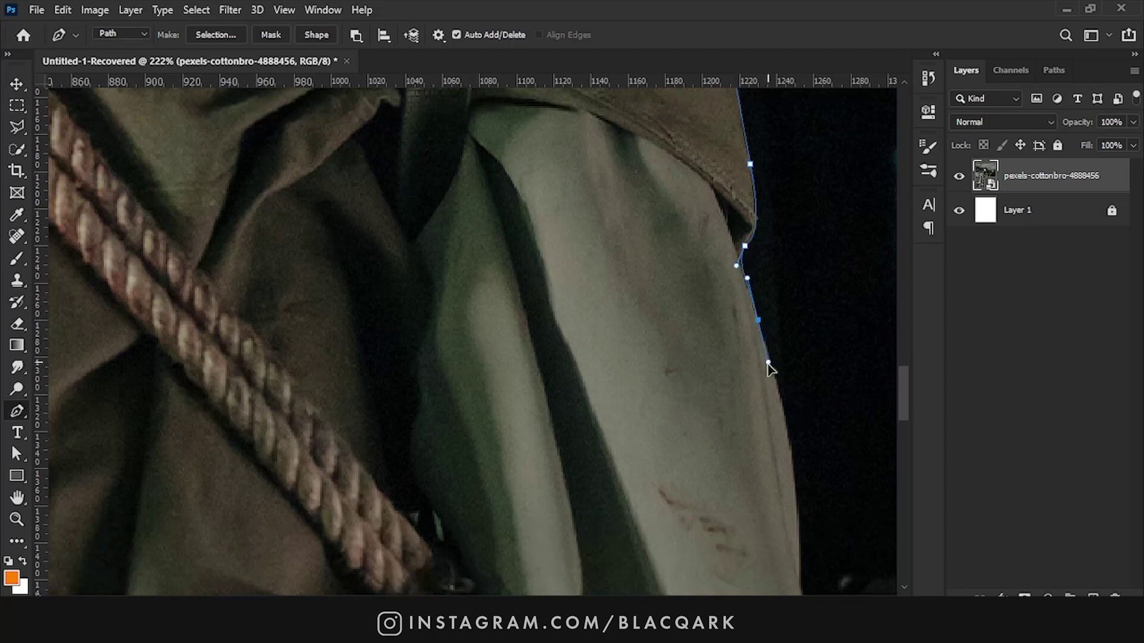
scroll(780, 394, "down", 1)
scroll(797, 432, "down", 1)
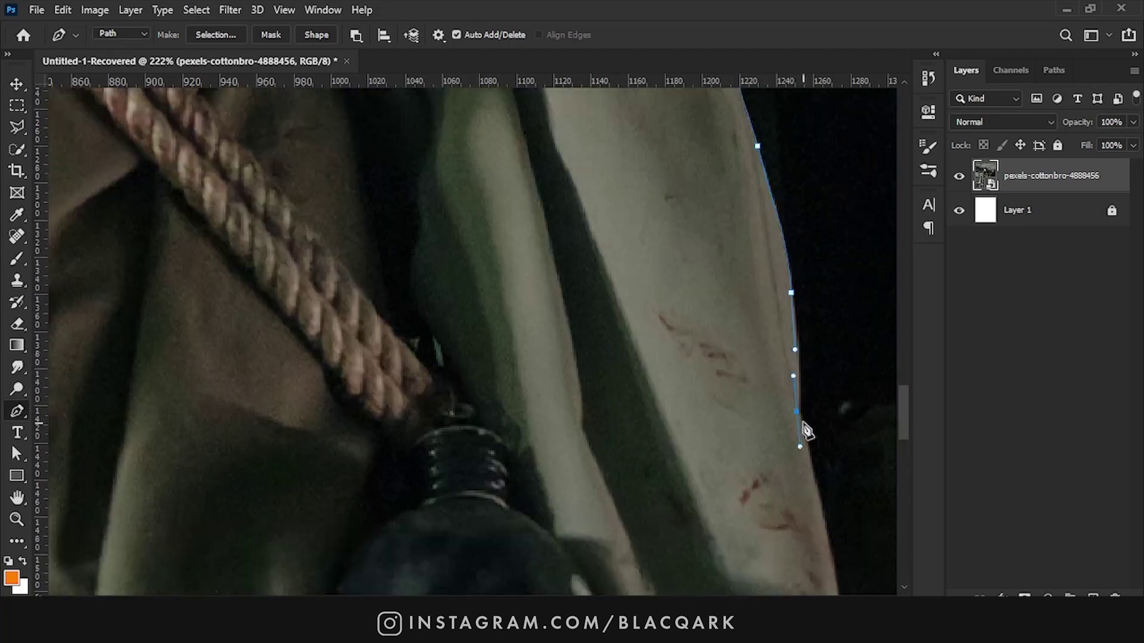
scroll(799, 429, "down", 1)
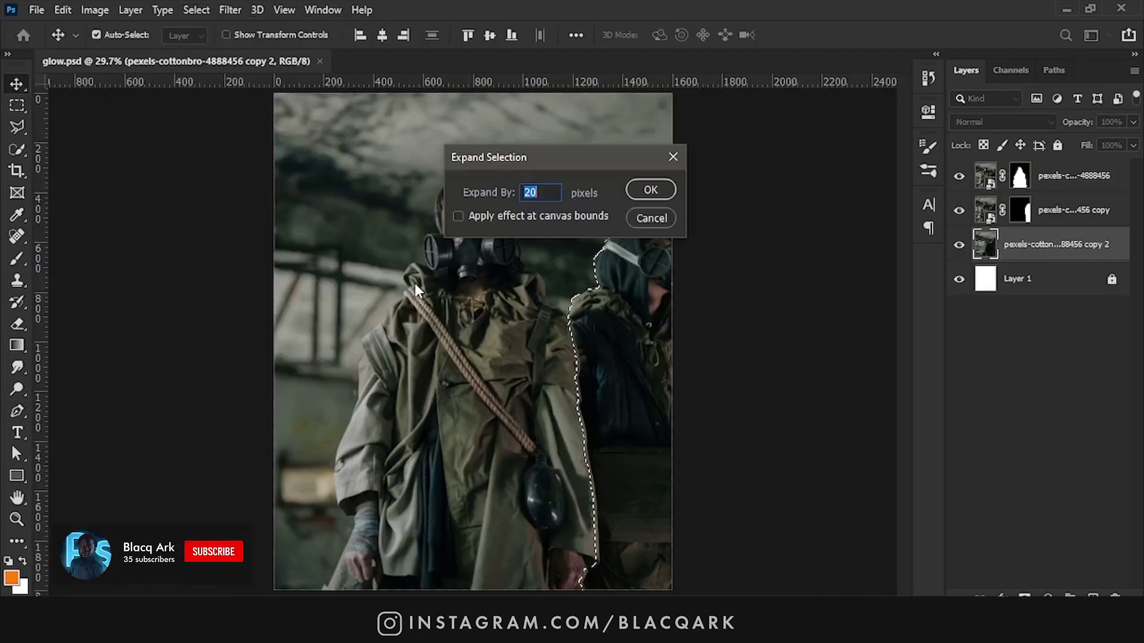
Step: Clear the old selection and trace the left canister band into a selection
key("Return")
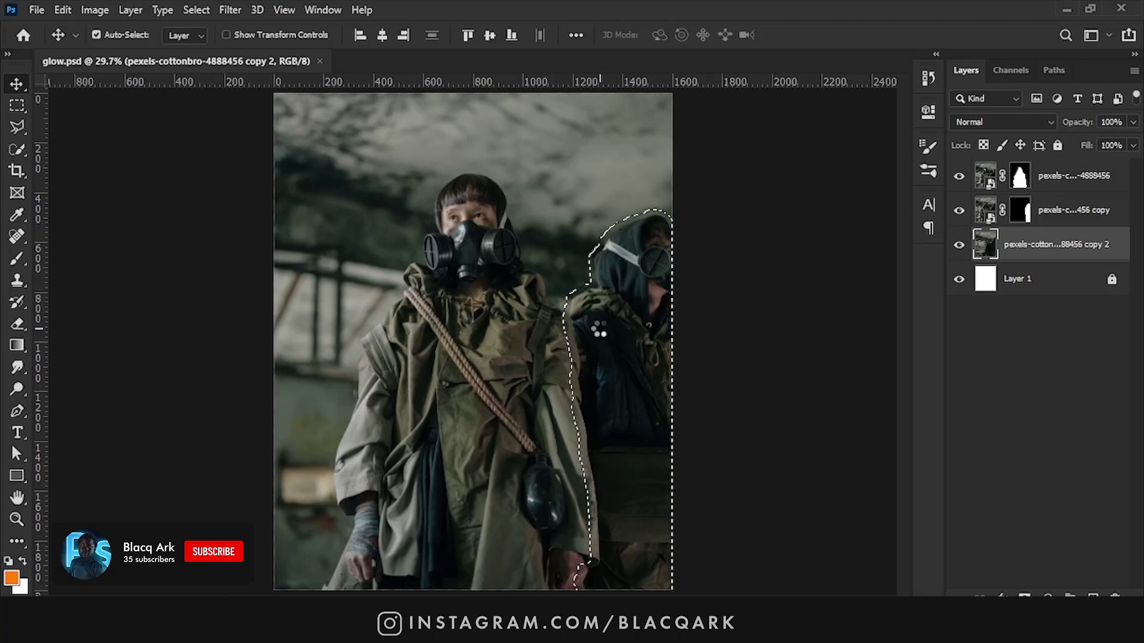
key("ctrl+d")
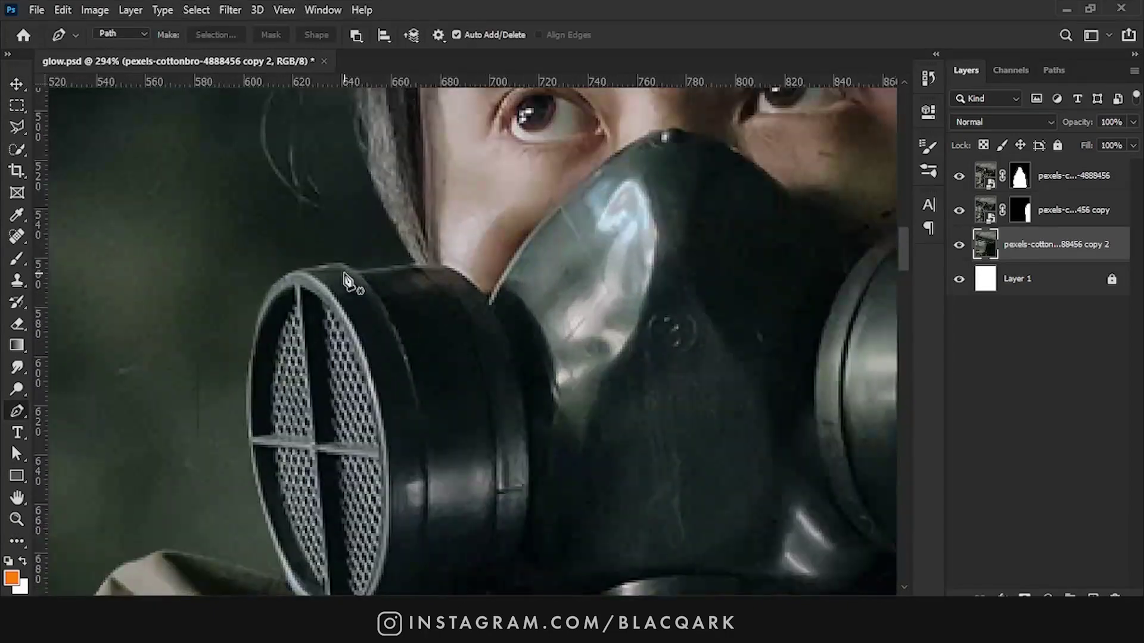
scroll(351, 283, "up", 3)
left_click(445, 271)
scroll(501, 332, "down", 1)
mouse_move(558, 359)
left_mouse_down()
mouse_move(556, 404)
mouse_move(506, 413)
left_mouse_up()
scroll(555, 405, "down", 3)
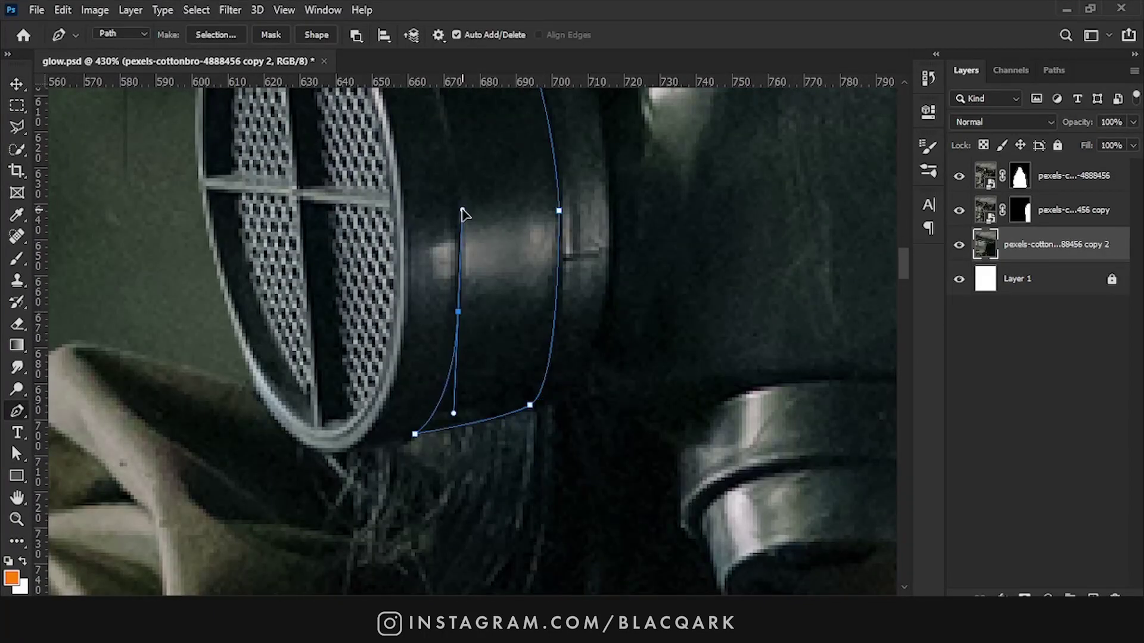
scroll(464, 222, "up", 5)
left_click(419, 240)
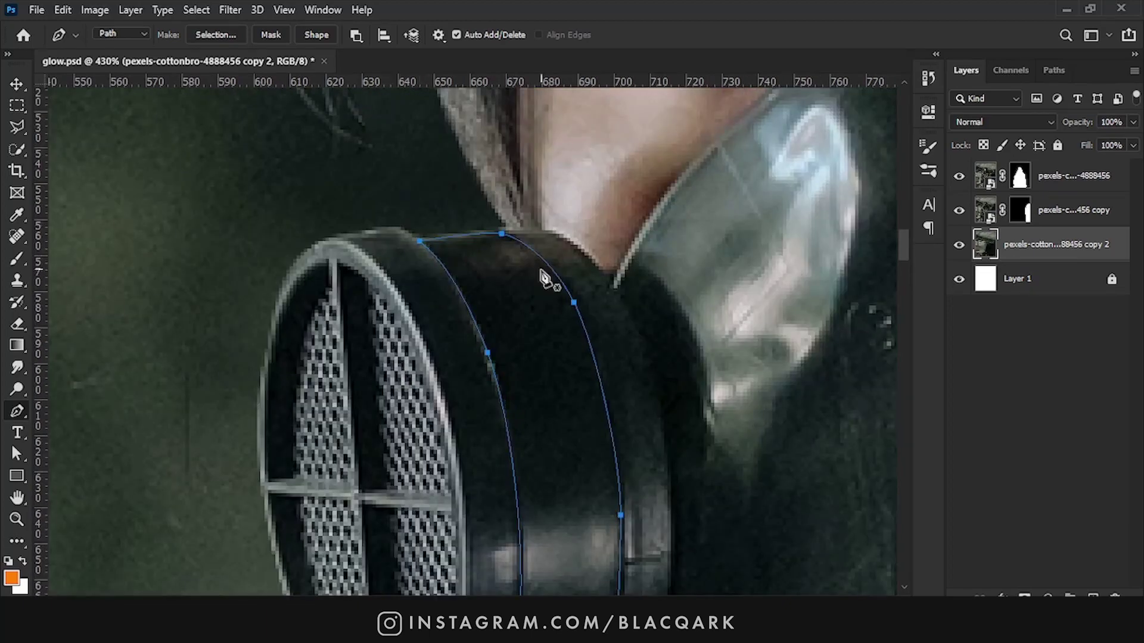
scroll(411, 395, "down", 3)
key("ctrl+Return")
Step: Paint the selected band orange with a soft round brush on a new top layer
left_click(1060, 175)
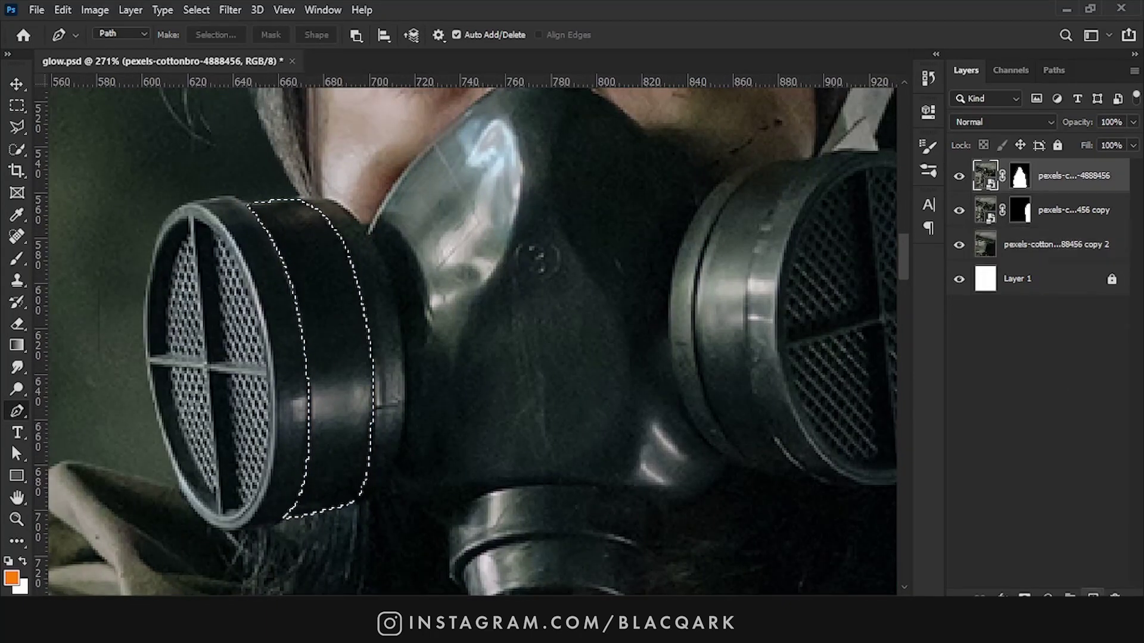
key("ctrl+shift+alt+n")
key("b")
right_click(383, 262)
scroll(372, 417, "up", 5)
left_click(369, 396)
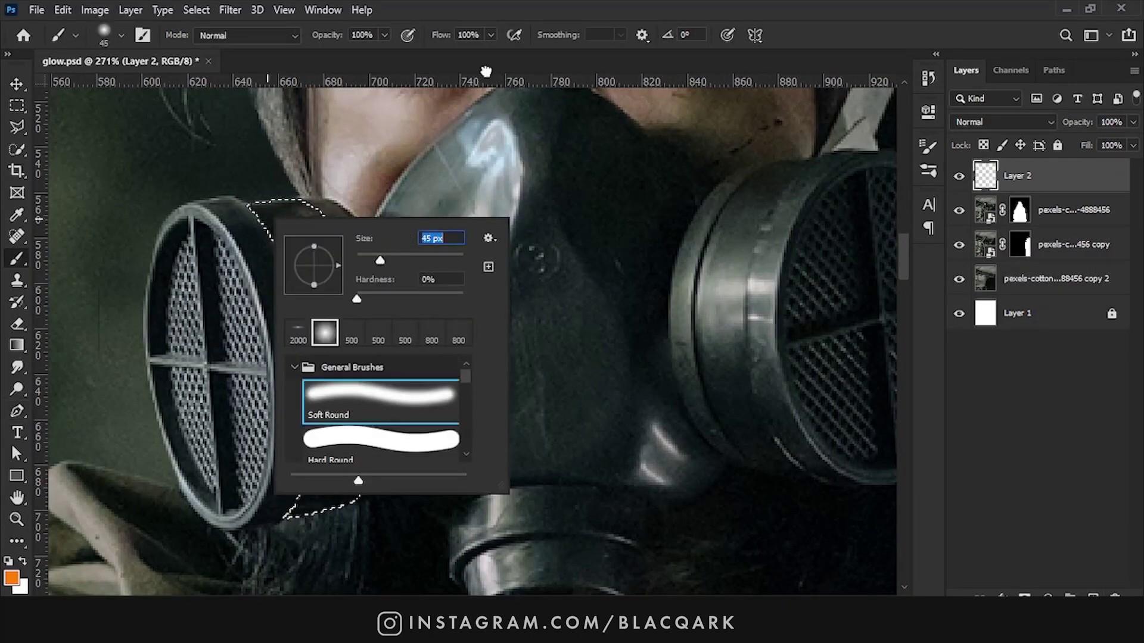
key("Return")
mouse_move(297, 214)
left_mouse_down()
mouse_move(346, 439)
mouse_move(334, 489)
left_mouse_up()
scroll(184, 183, "down", 3)
key("ctrl+d")
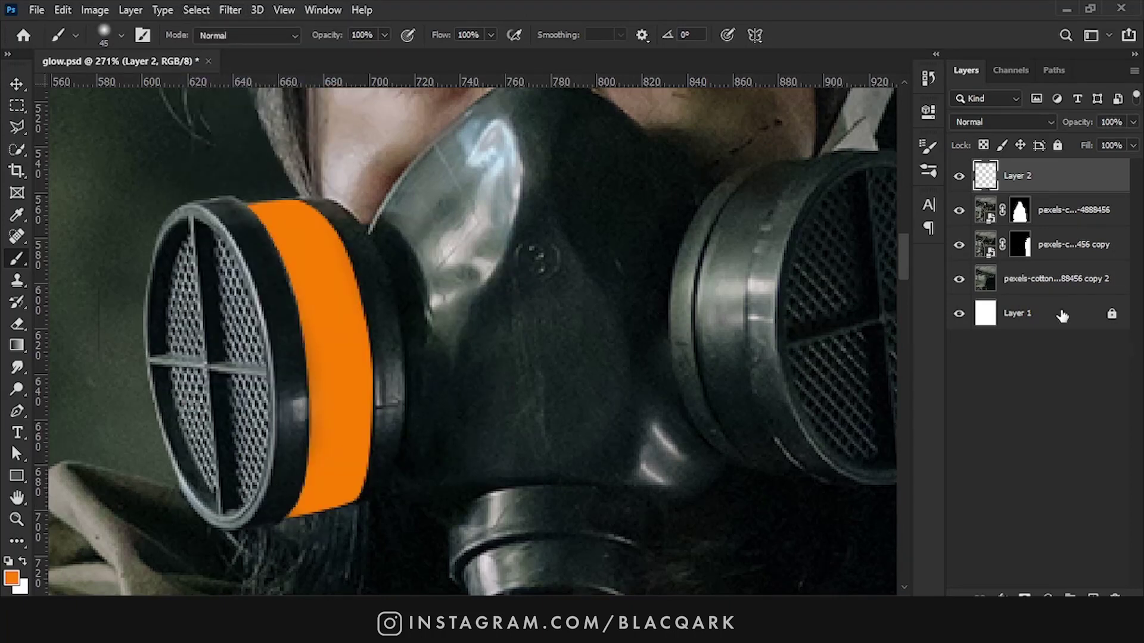
Step: Add a Levels adjustment layer above the bottom photo layer
key("ctrl+0")
left_click(1060, 280)
left_click(1047, 596)
left_click(1036, 362)
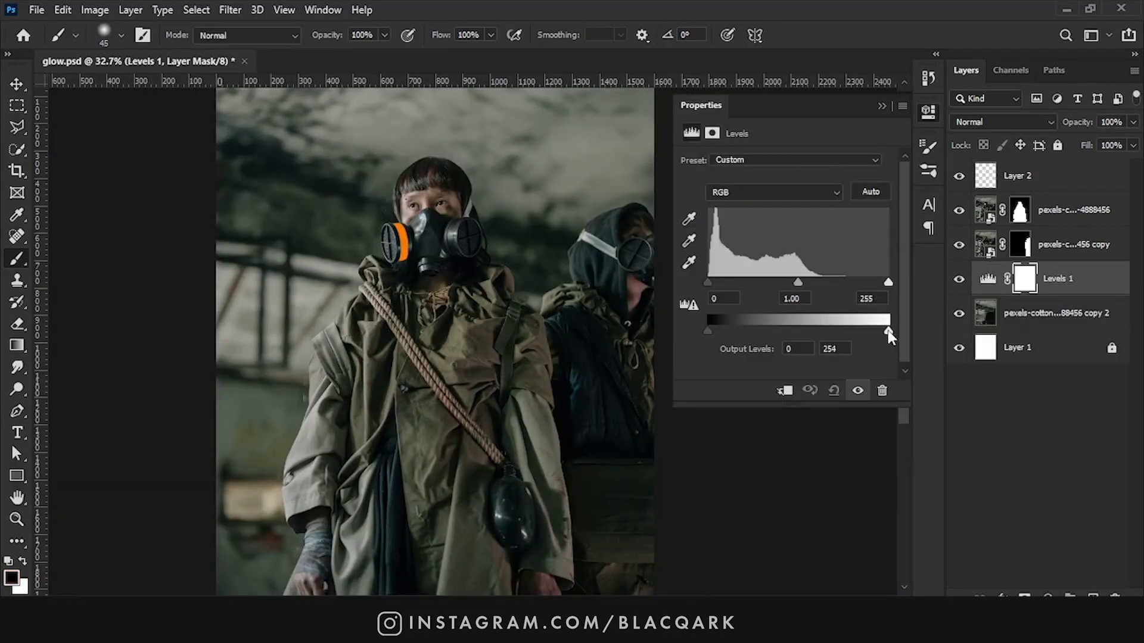
Step: Darken the image by lowering the Levels output whites
left_click_drag(887, 326, 771, 326)
scroll(411, 239, "up", 5)
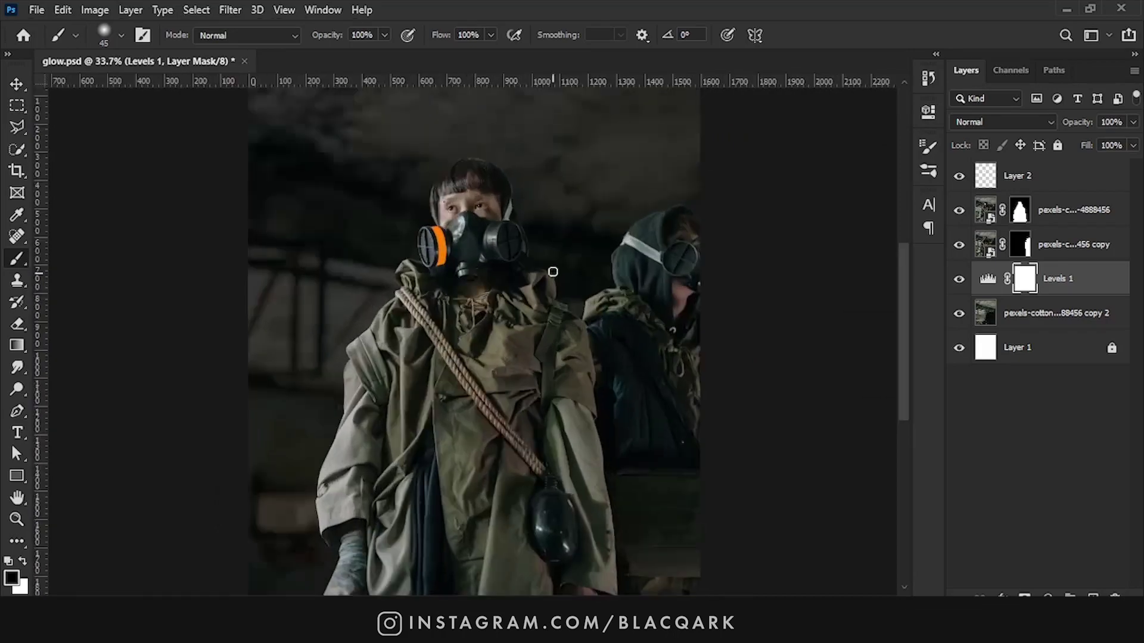
key("p")
left_click(1009, 179)
scroll(620, 245, "up", 5)
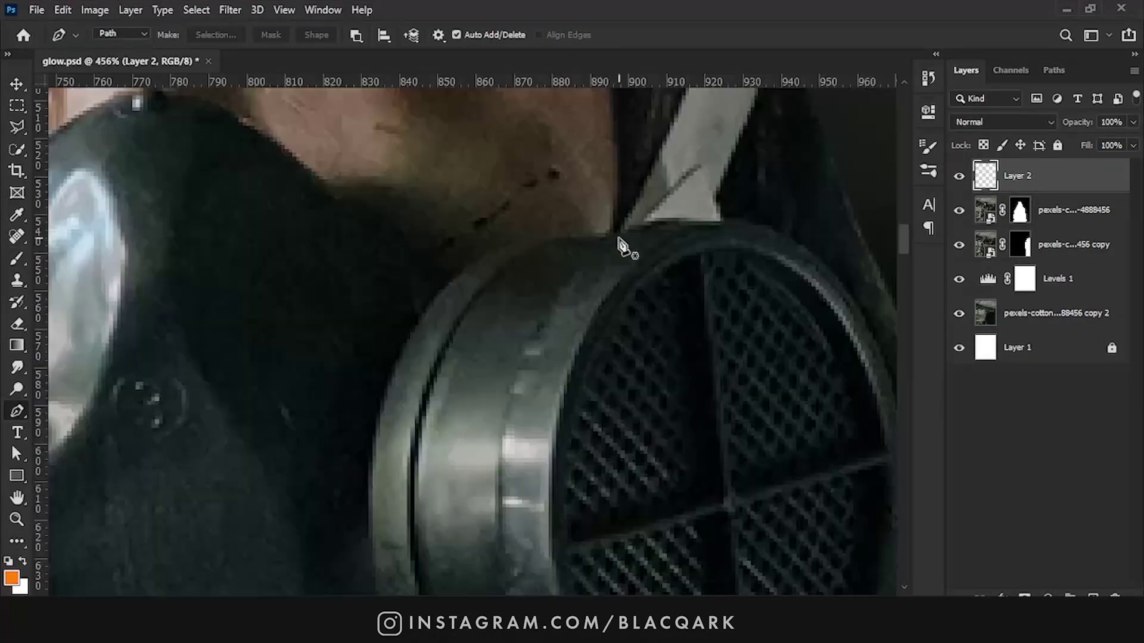
scroll(524, 262, "down", 5)
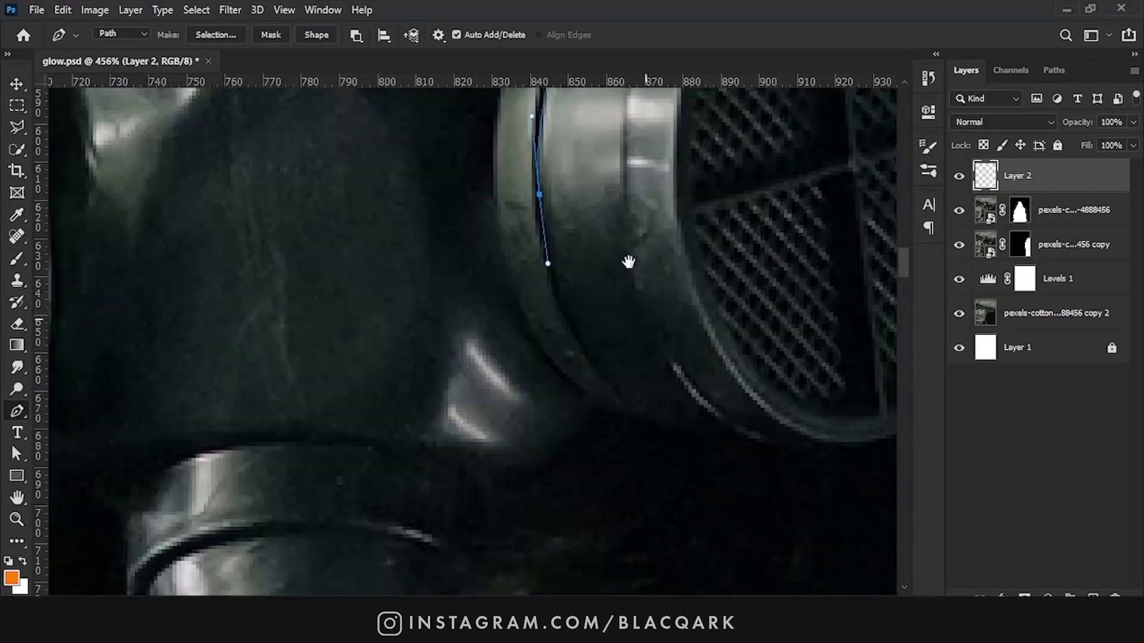
Step: Trace the right canister band and fill it with orange on the paint layer
left_click_drag(620, 371, 682, 424)
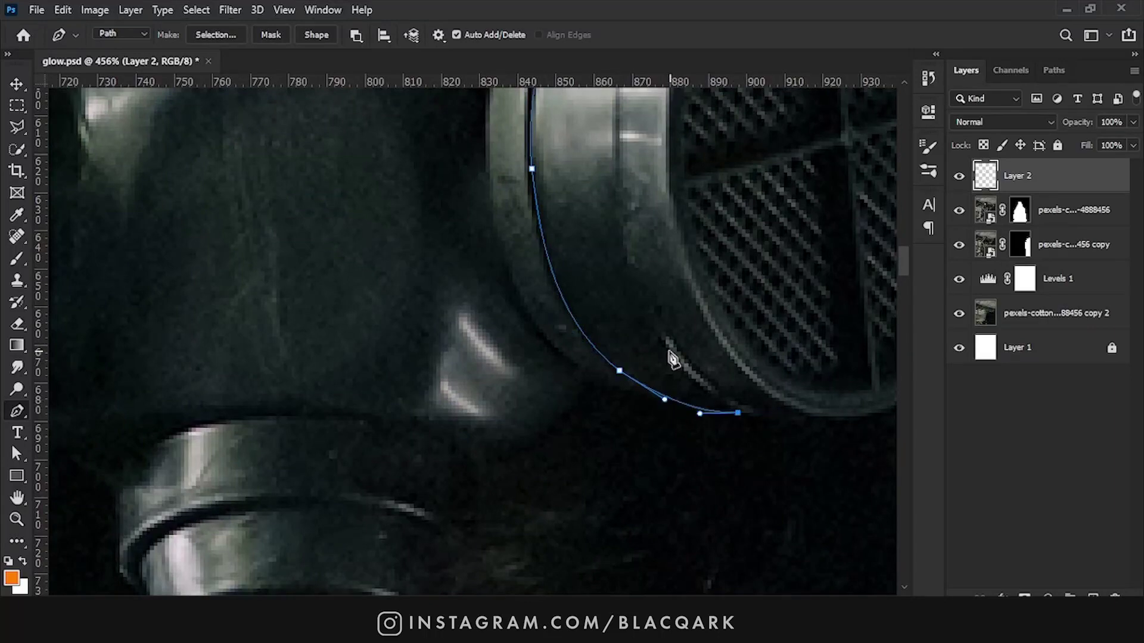
scroll(631, 315, "up", 3)
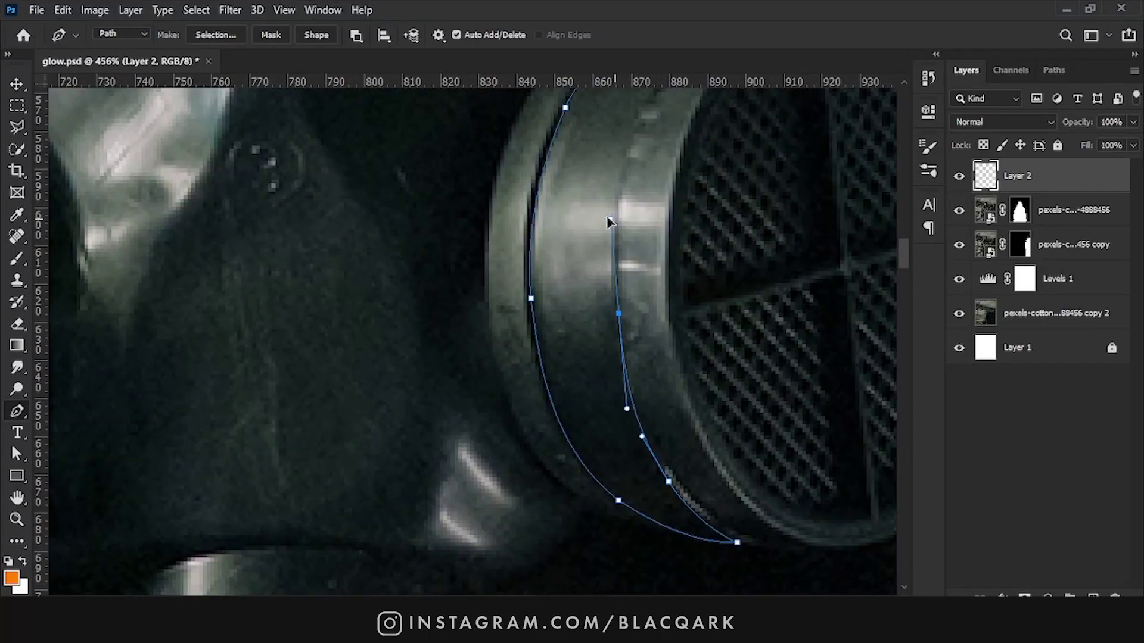
scroll(614, 235, "up", 3)
left_click(621, 249)
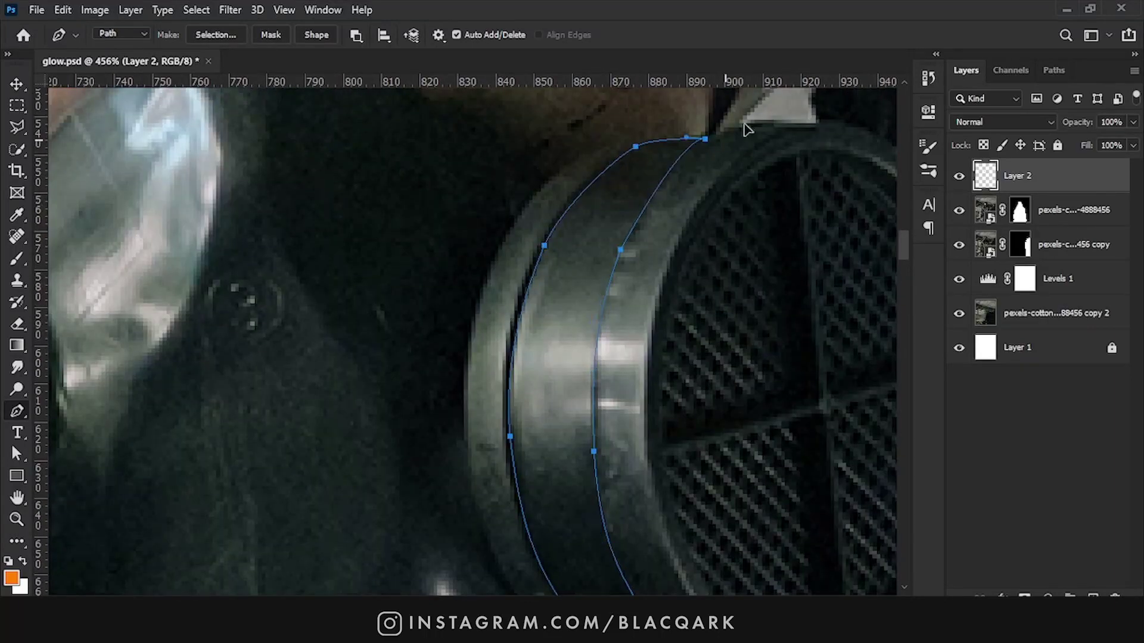
left_click(705, 139)
key("ctrl+minus")
key("ctrl+Return")
key("b")
key("alt+BackSpace")
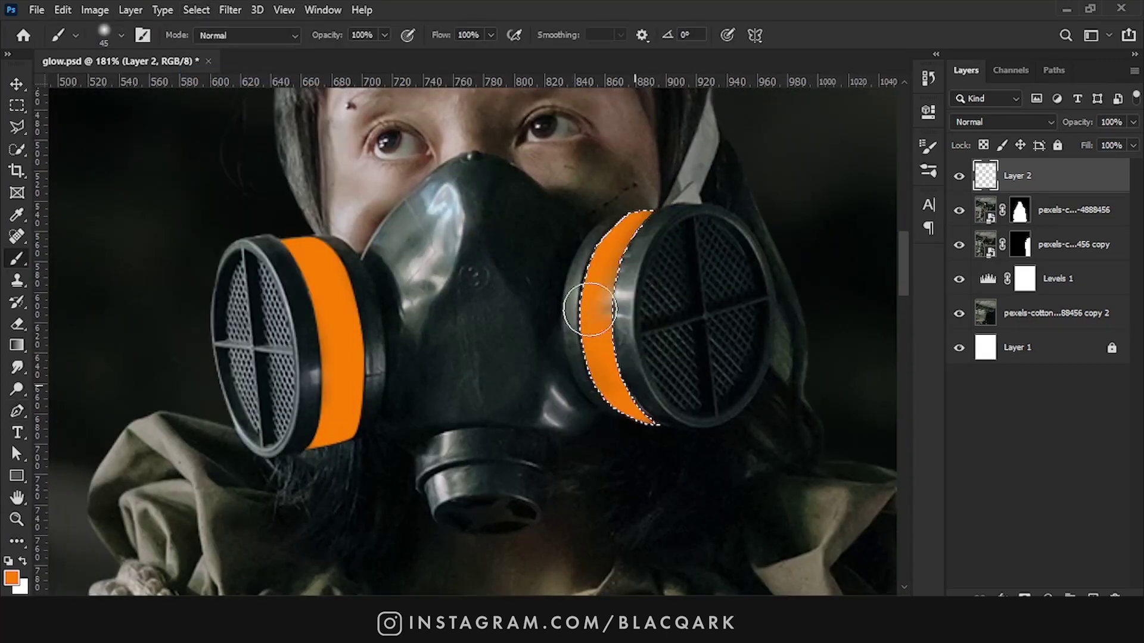
Step: Fill a crescent along the background figure's canister rim with orange
scroll(871, 225, "down", 10, "alt")
scroll(703, 311, "up", 5, "alt")
scroll(702, 311, "up", 4, "alt")
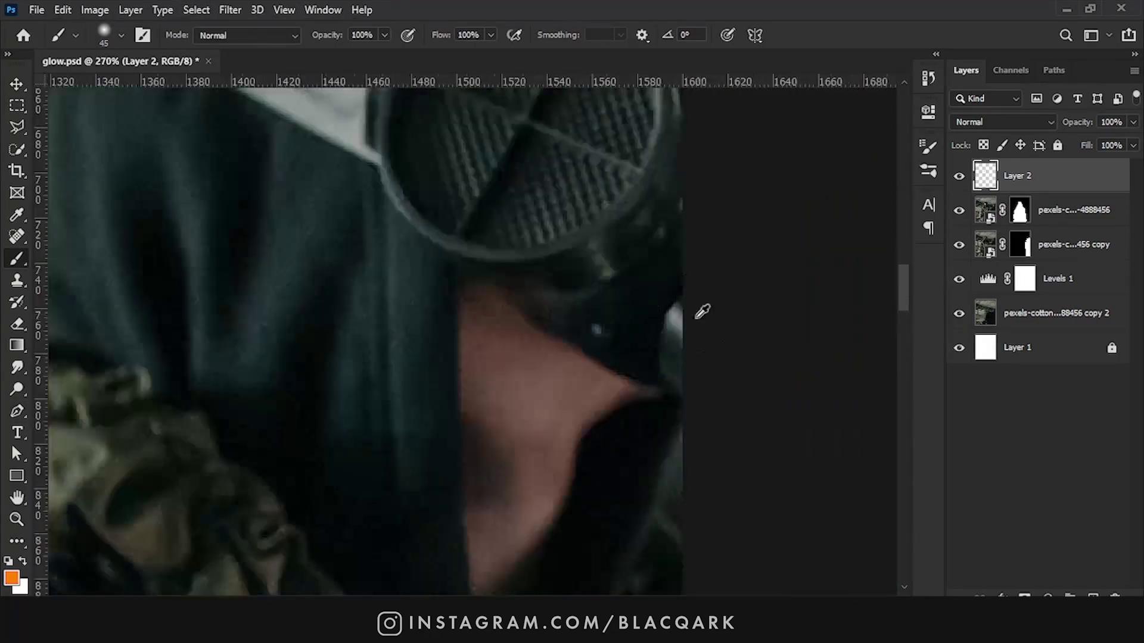
scroll(681, 248, "up", 1)
key("p")
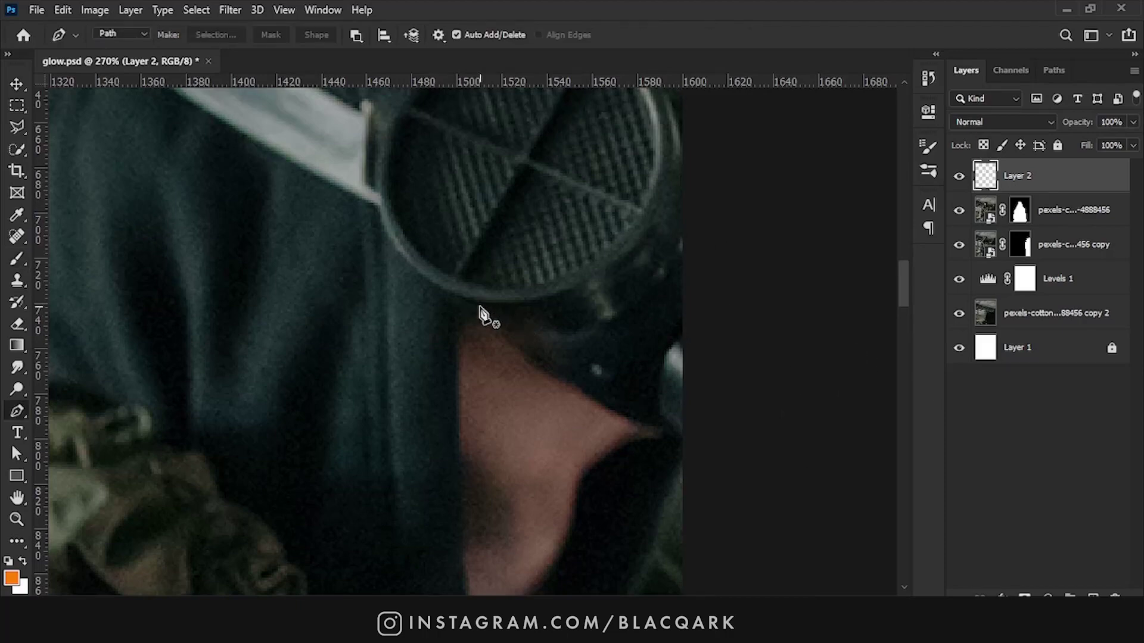
scroll(670, 180, "up", 1)
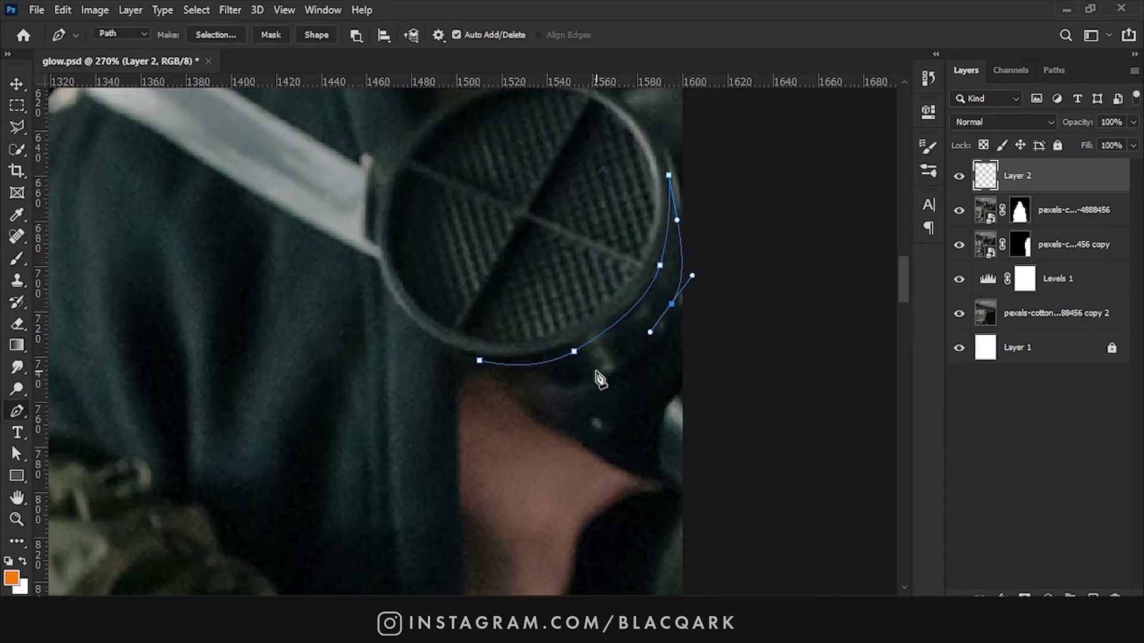
key("ctrl+Return")
scroll(603, 364, "down", 4, "alt")
key("b")
key("alt+BackSpace")
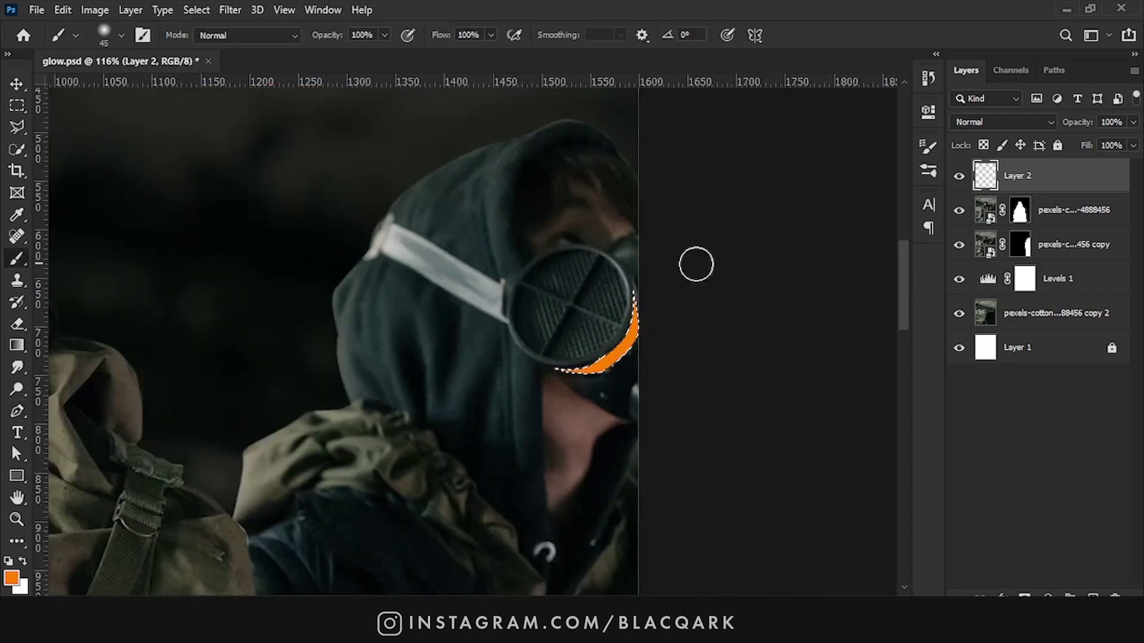
Step: Darken the first figure with a clipped Levels 2 adjustment, output whites at 214
scroll(417, 334, "down", 5, "alt")
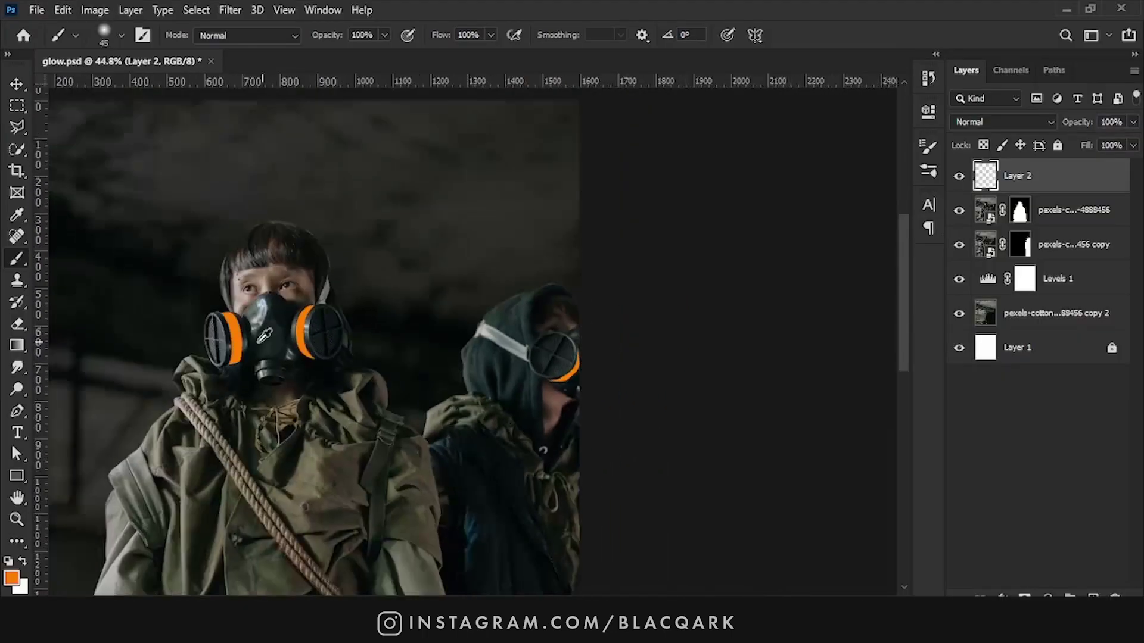
scroll(417, 334, "up", 2, "alt")
key("v")
left_click(1072, 210)
left_click(1047, 595)
left_click(1037, 368)
left_click_drag(887, 332, 799, 332)
left_click(897, 119)
Step: Darken the second figure with a clipped Levels 3 adjustment, output whites at 164
left_click(1072, 278)
left_click(1047, 595)
left_click(1036, 368)
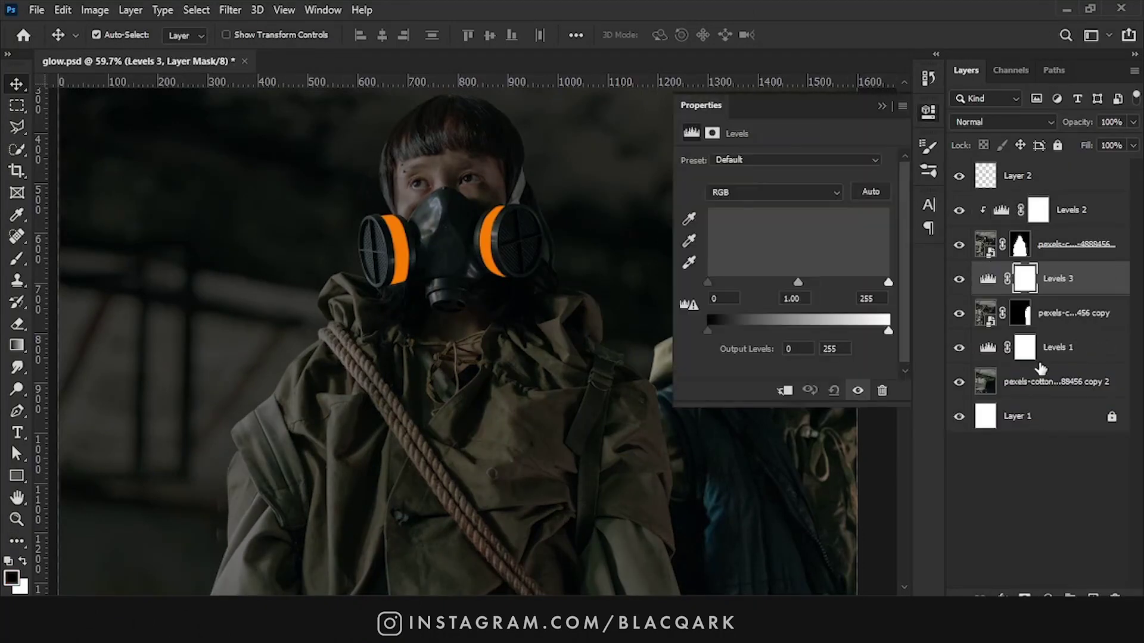
key("ctrl+alt+g")
left_click_drag(888, 332, 859, 332)
left_click_drag(650, 347, 363, 348)
left_click_drag(860, 332, 827, 332)
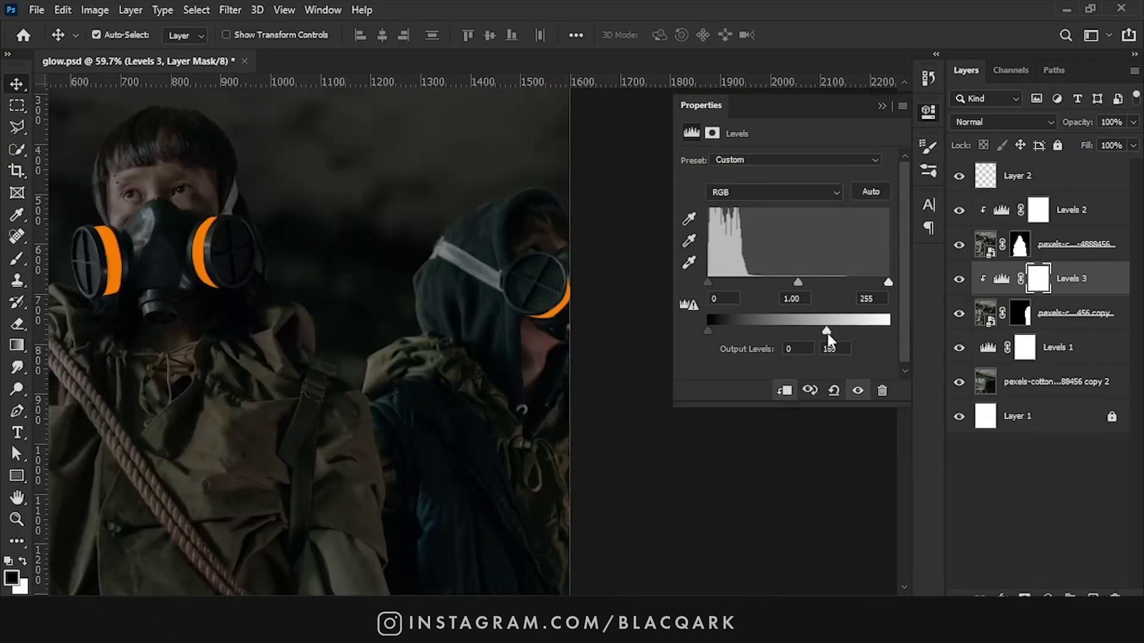
left_click(883, 106)
Step: Select the orange paint layer and bring up its layer effects list
scroll(184, 416, "down", 3)
scroll(417, 357, "up", 3)
left_click(1018, 176)
left_click(1001, 596)
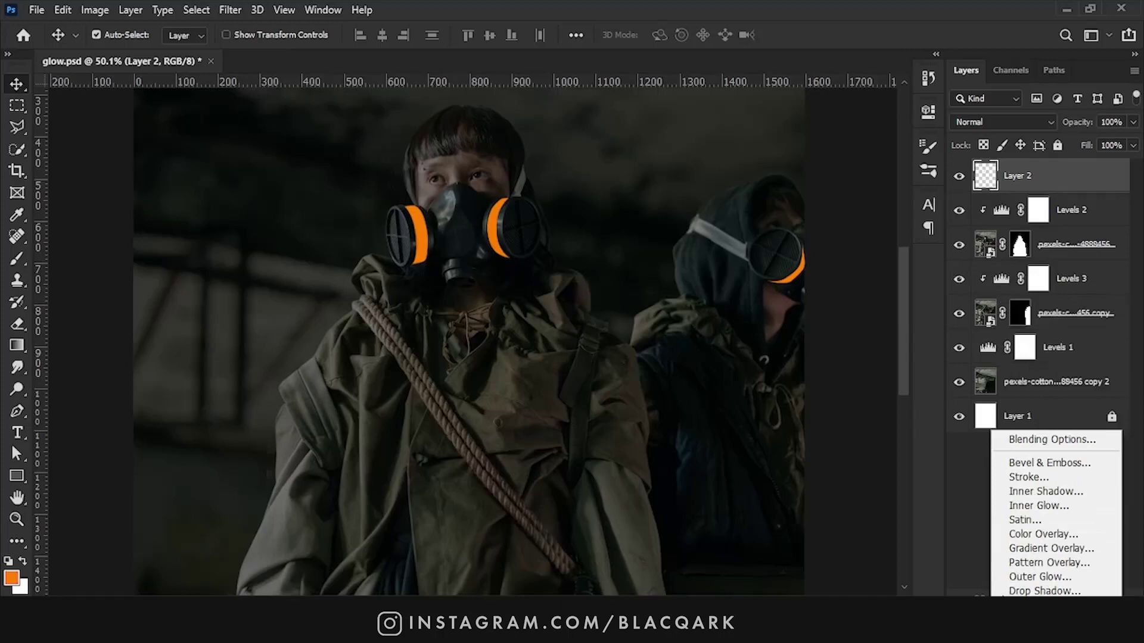
Step: Enable an orange ff8000 Outer Glow on Layer 2 at 61% opacity with a wider size
left_click(1035, 575)
left_click(755, 149)
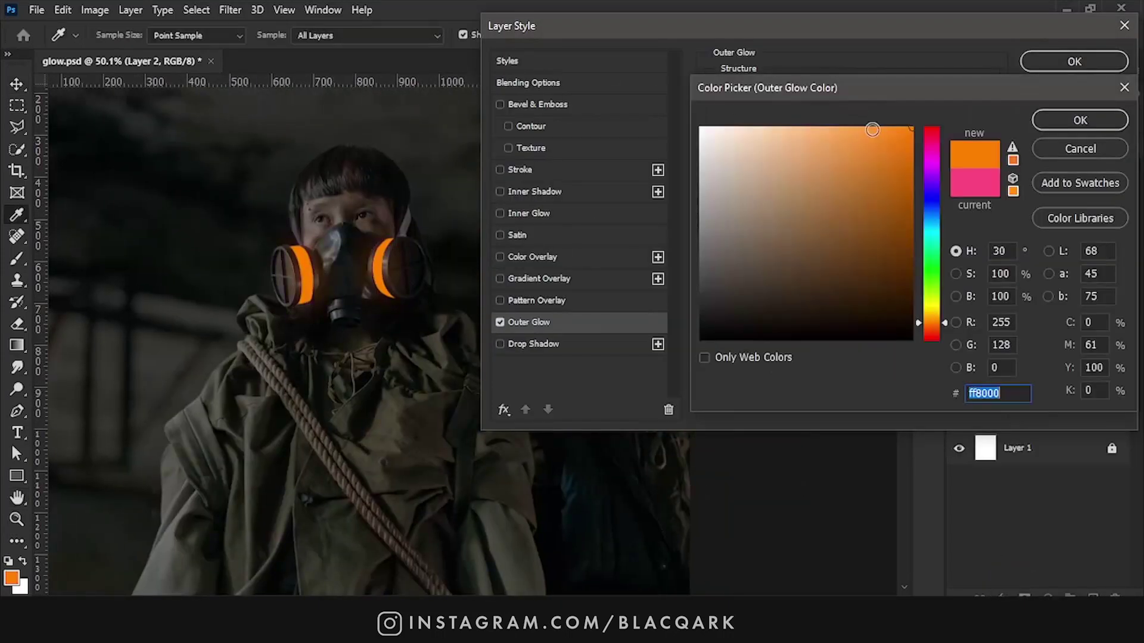
left_click(1080, 115)
left_click_drag(828, 109, 825, 109)
left_click_drag(834, 236, 800, 244)
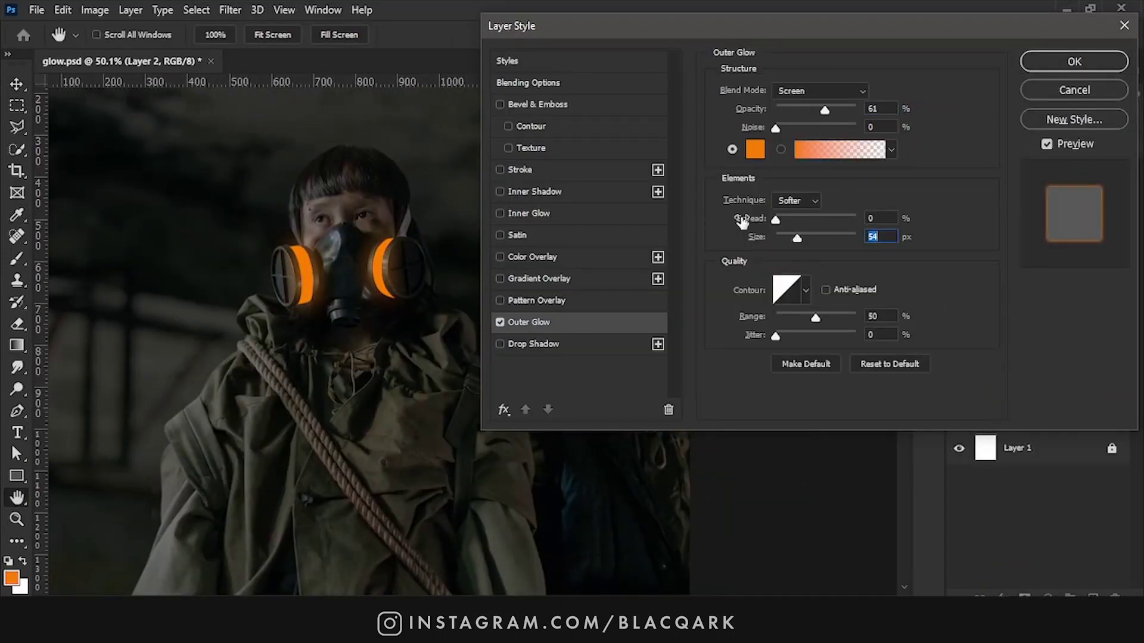
Step: Add an orange Inner Glow at about 57% opacity
left_click(530, 213)
left_click(754, 149)
left_click(872, 127)
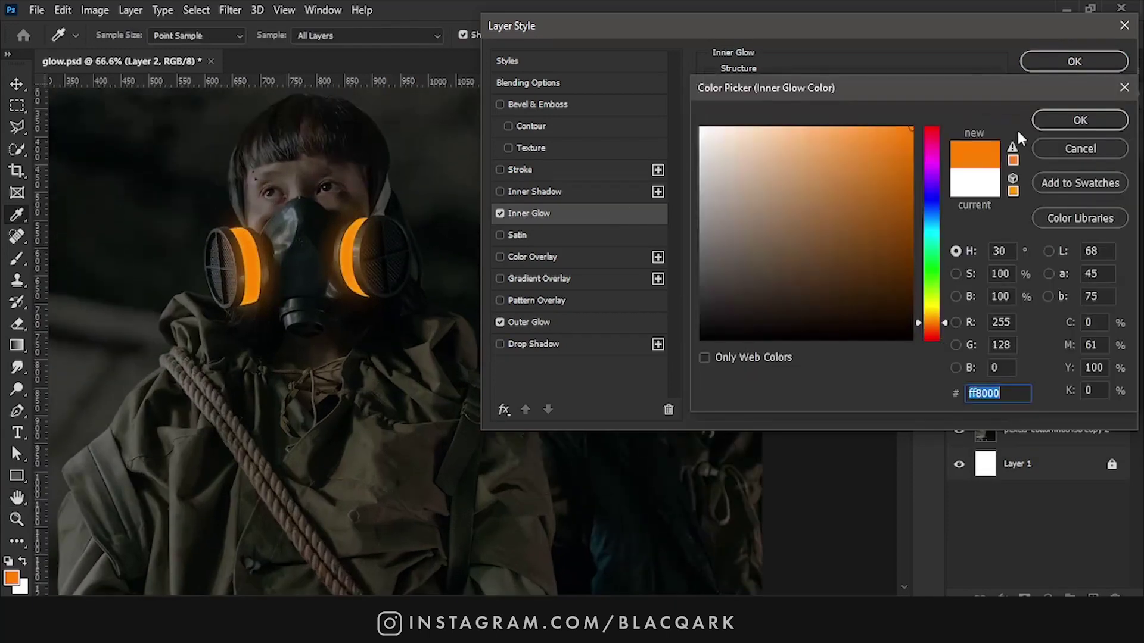
left_click(1080, 120)
left_click_drag(831, 110, 821, 110)
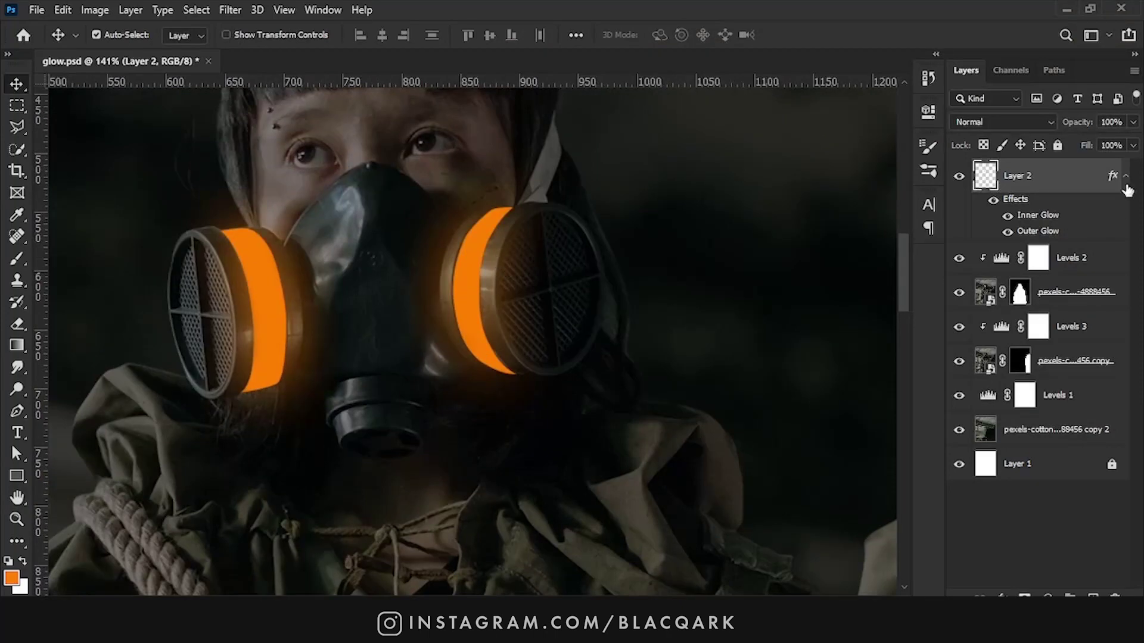
Step: Add an orange Solid Color fill layer set to Screen blending
left_click(1126, 176)
left_click(1047, 596)
left_click(1033, 373)
left_click(1078, 117)
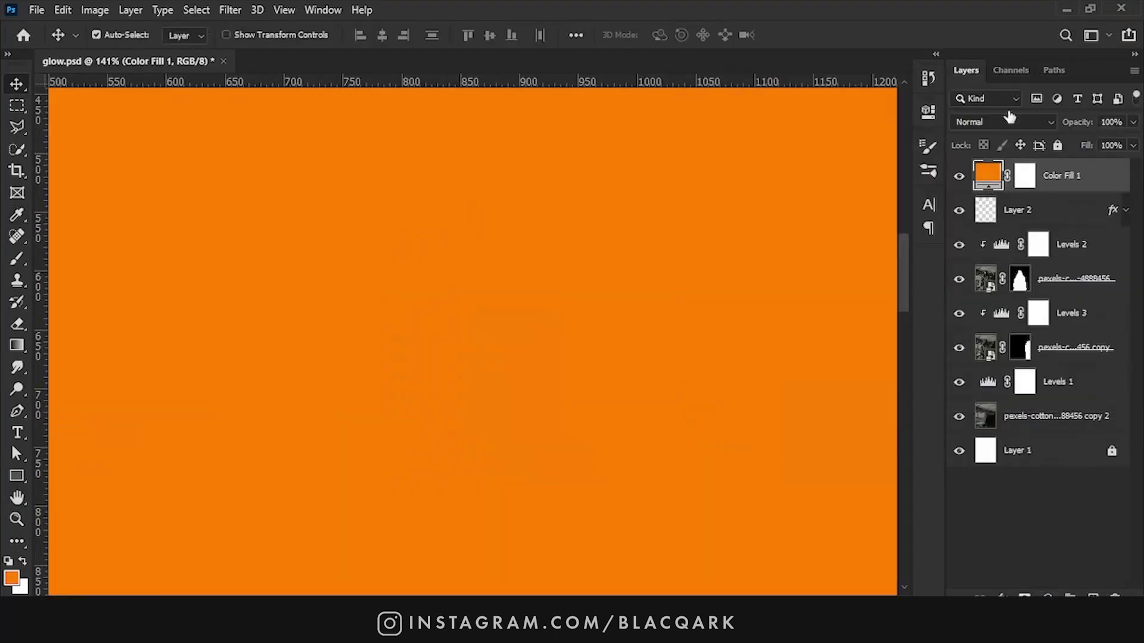
left_click(1003, 121)
left_click(980, 262)
Step: Split the Blend If Underlying Layer black slider on Color Fill 1 so dark areas show through
scroll(381, 231, "down", 3)
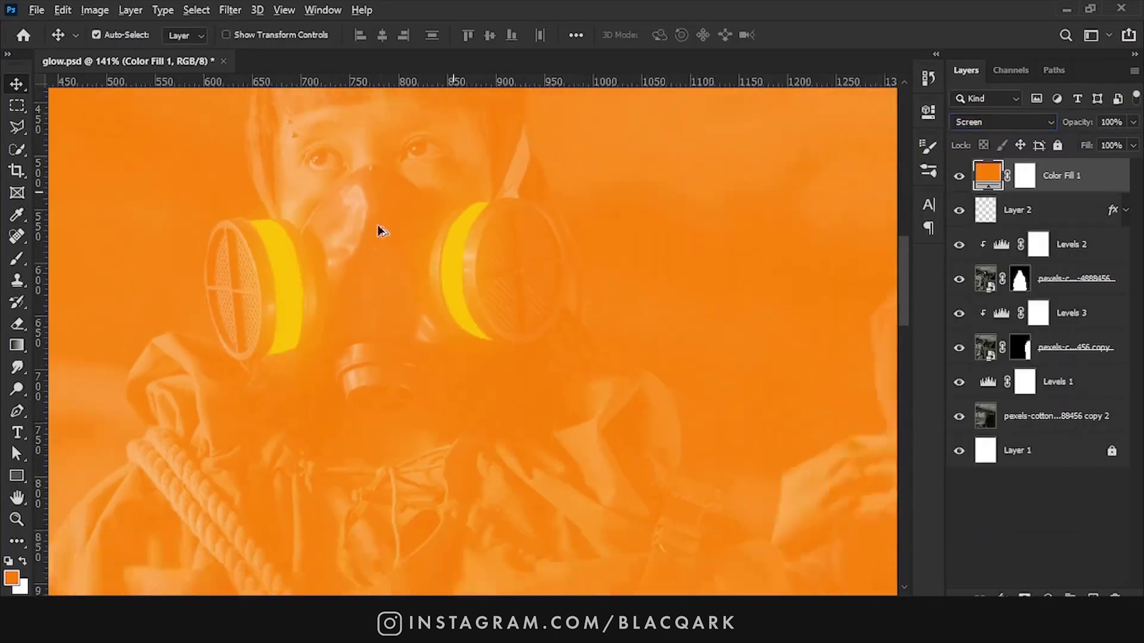
left_click(1025, 177)
double_click(1090, 179)
left_click_drag(714, 356, 760, 356)
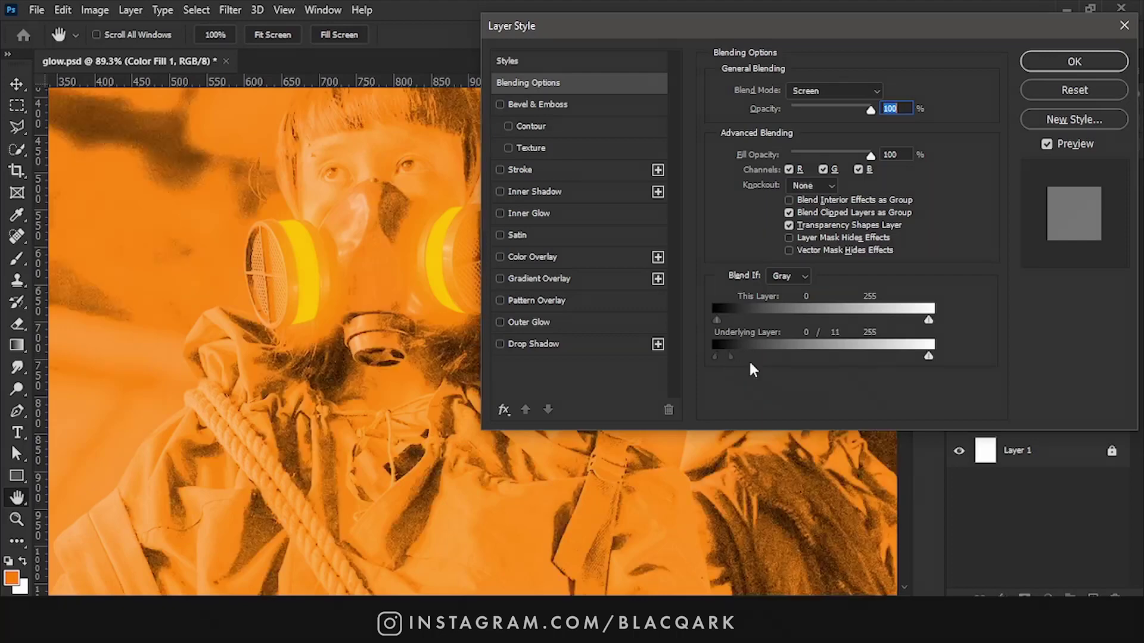
key("Return")
Step: Invert Color Fill 1's mask to black and ready a large white brush over the cartridges
key("ctrl+i")
type("b")
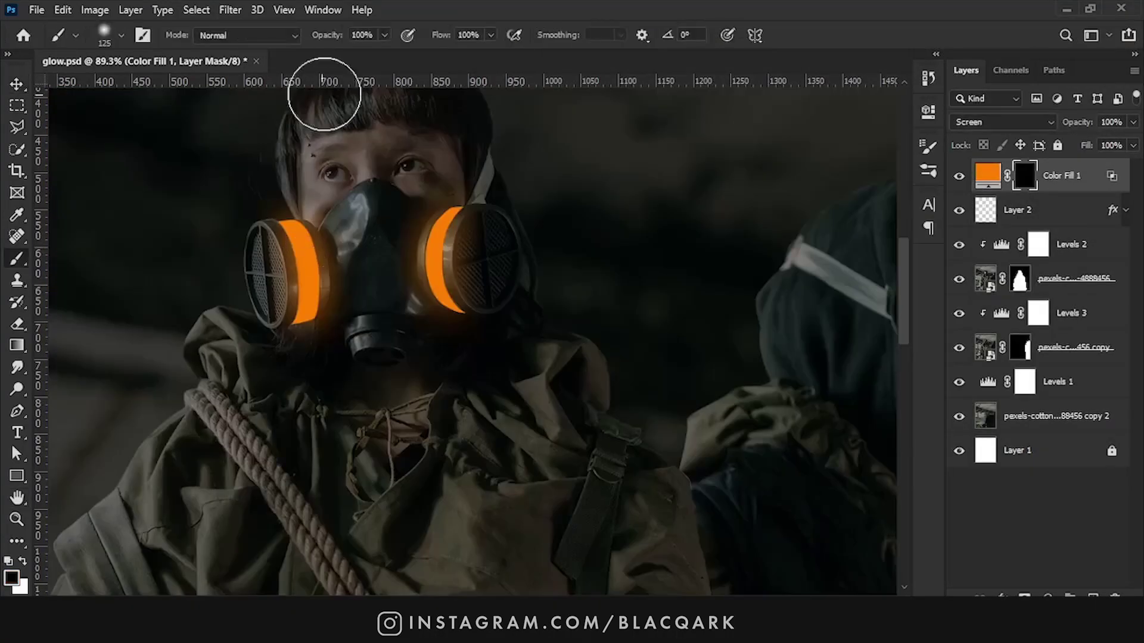
type("11")
key("Return")
key("bracketright")
key("bracketright")
key("bracketright")
key("x")
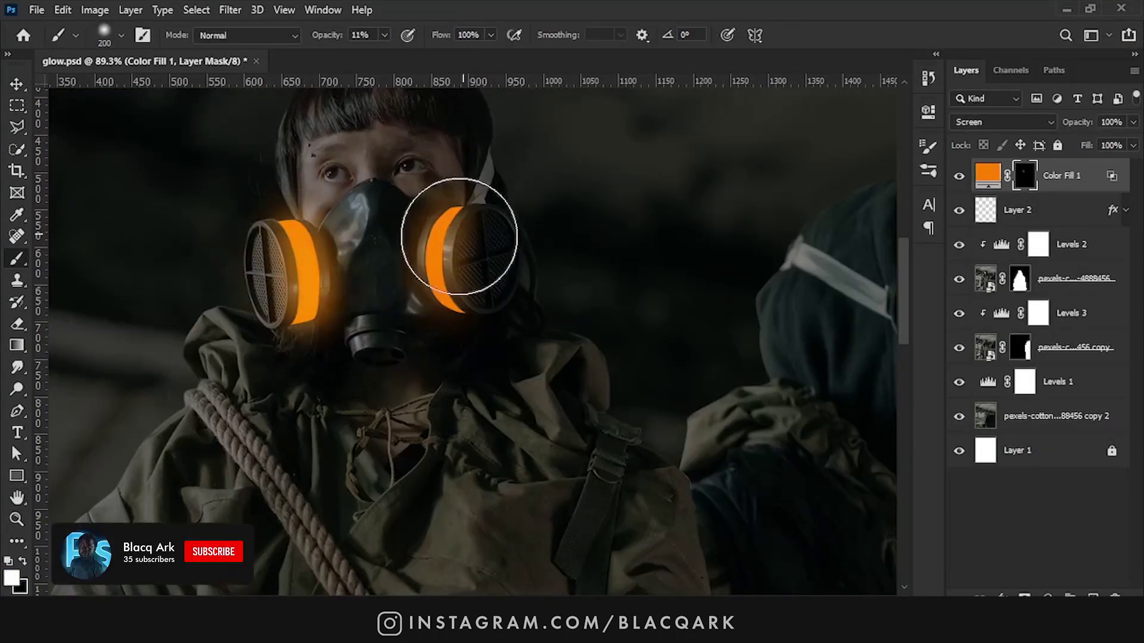
scroll(467, 235, "right", 5)
scroll(417, 334, "down", 3)
scroll(369, 330, "up", 4)
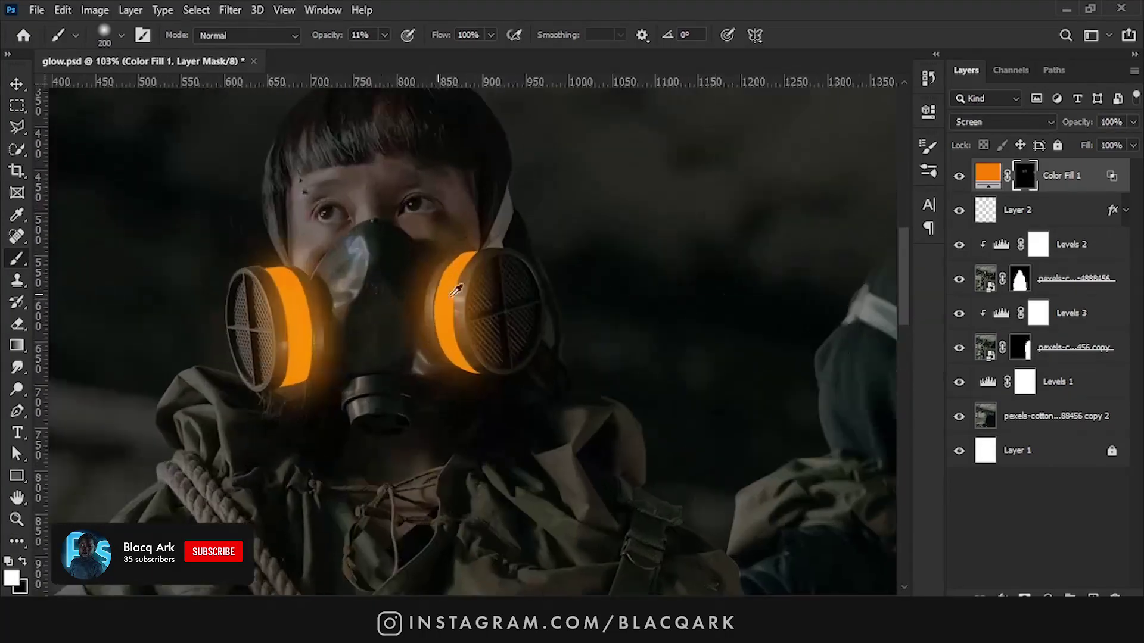
Step: Add an Exposure adjustment layer raised to +3.94 and invert its mask to black
left_click(1047, 596)
left_click(1025, 448)
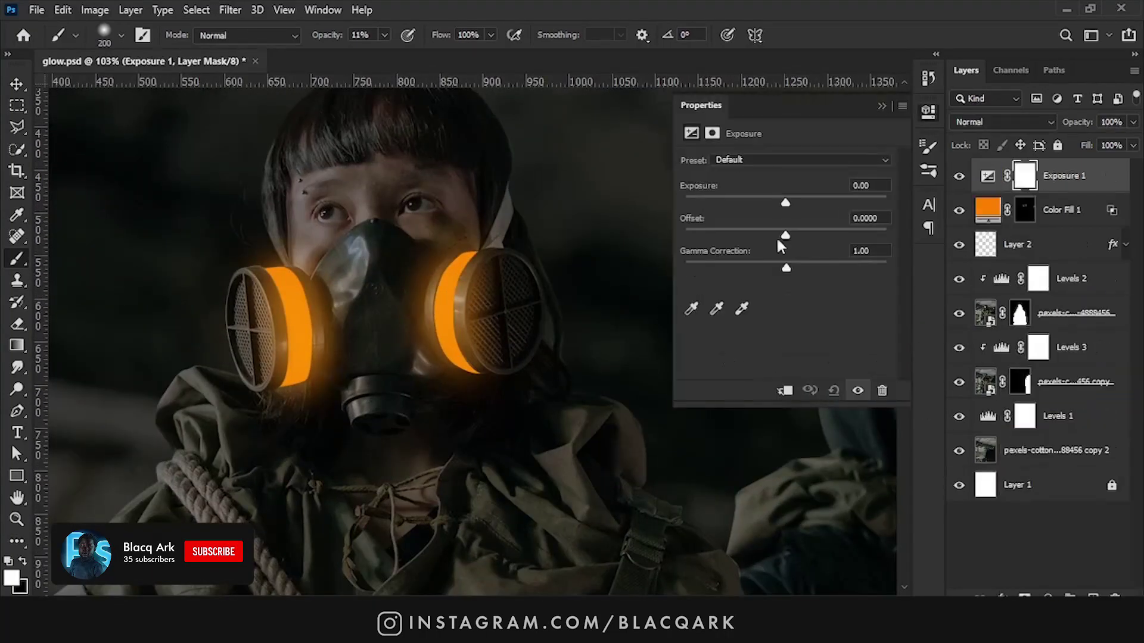
left_click_drag(785, 203, 843, 217)
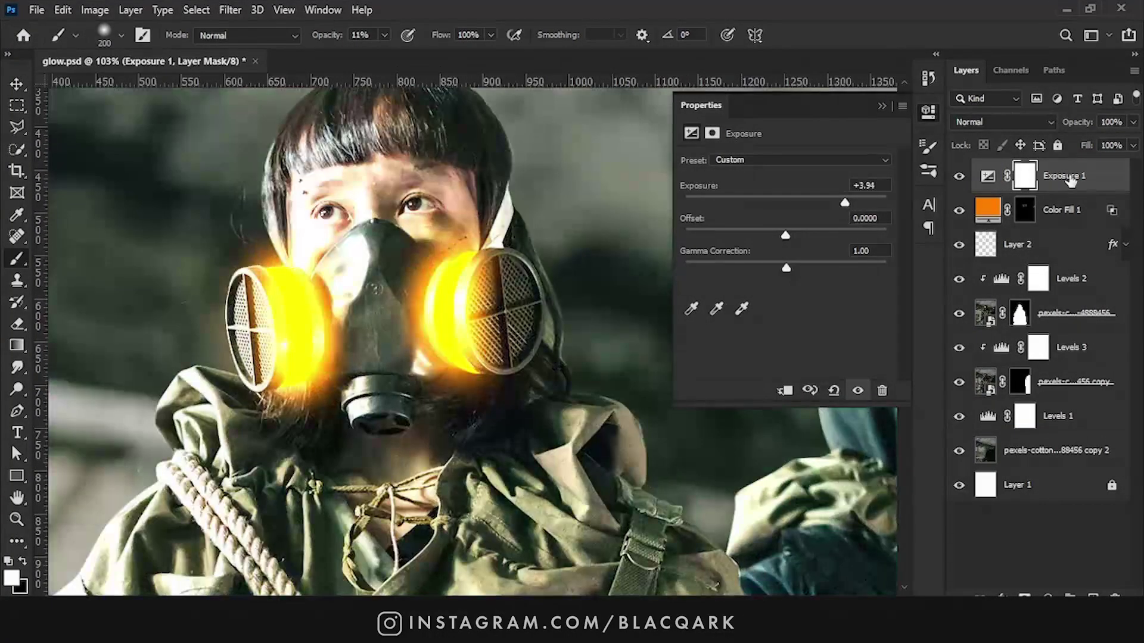
left_click(1023, 181)
key("ctrl+i")
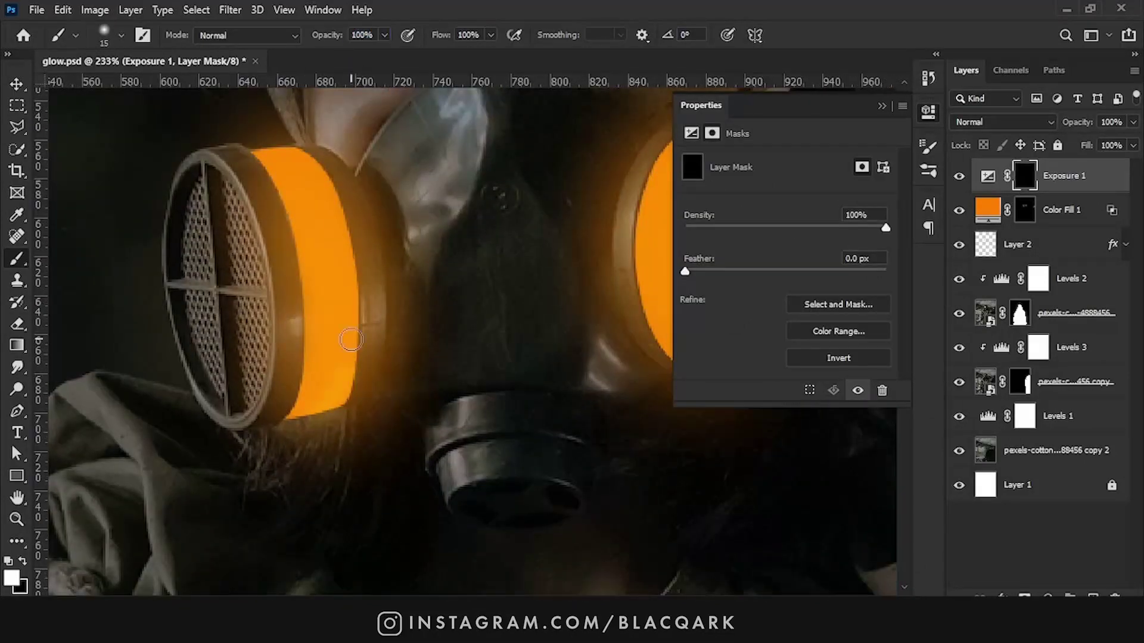
Step: Paint white at 13% brush opacity over the left and right cartridge rings
key("bracketright")
key("bracketright")
key("bracketright")
key("8")
key("2")
key("1")
key("3")
left_click_drag(338, 394, 310, 143)
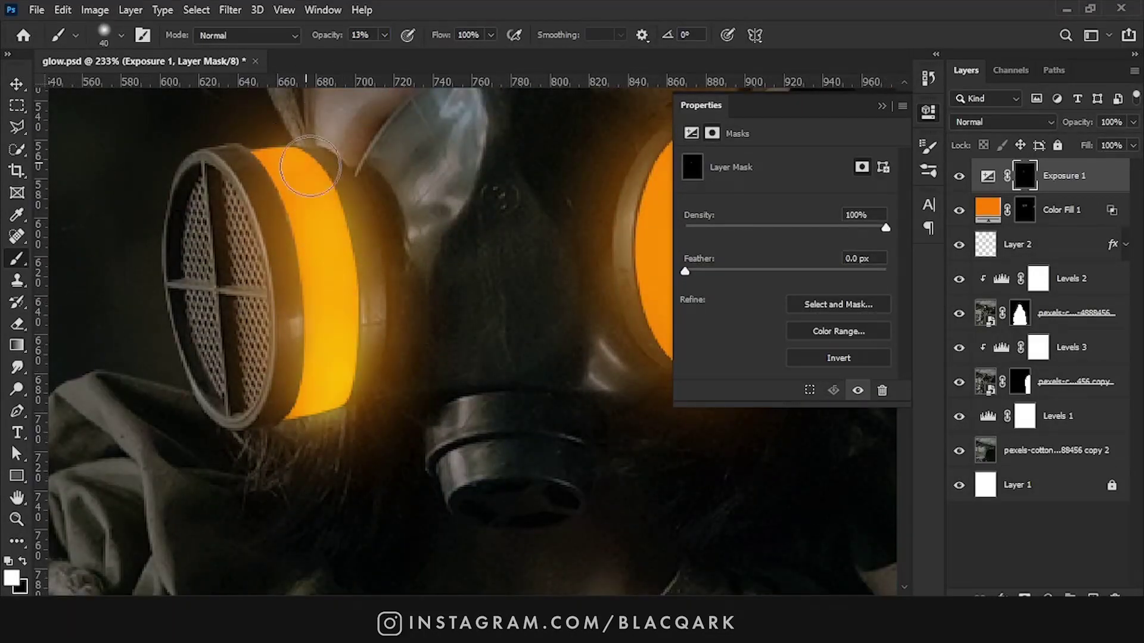
mouse_move(536, 369)
left_mouse_down()
mouse_move(527, 261)
mouse_move(554, 197)
left_mouse_up()
scroll(242, 442, "down", 3, "alt")
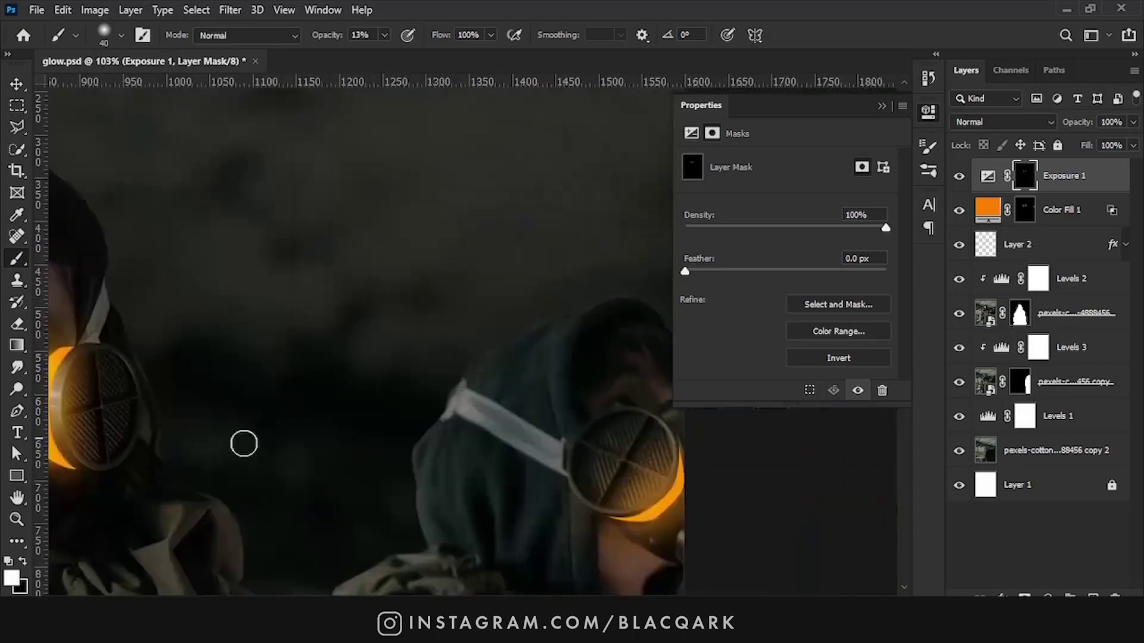
scroll(453, 524, "up", 2, "alt")
scroll(359, 388, "down", 3, "alt")
scroll(359, 388, "down", 3)
scroll(316, 217, "up", 3)
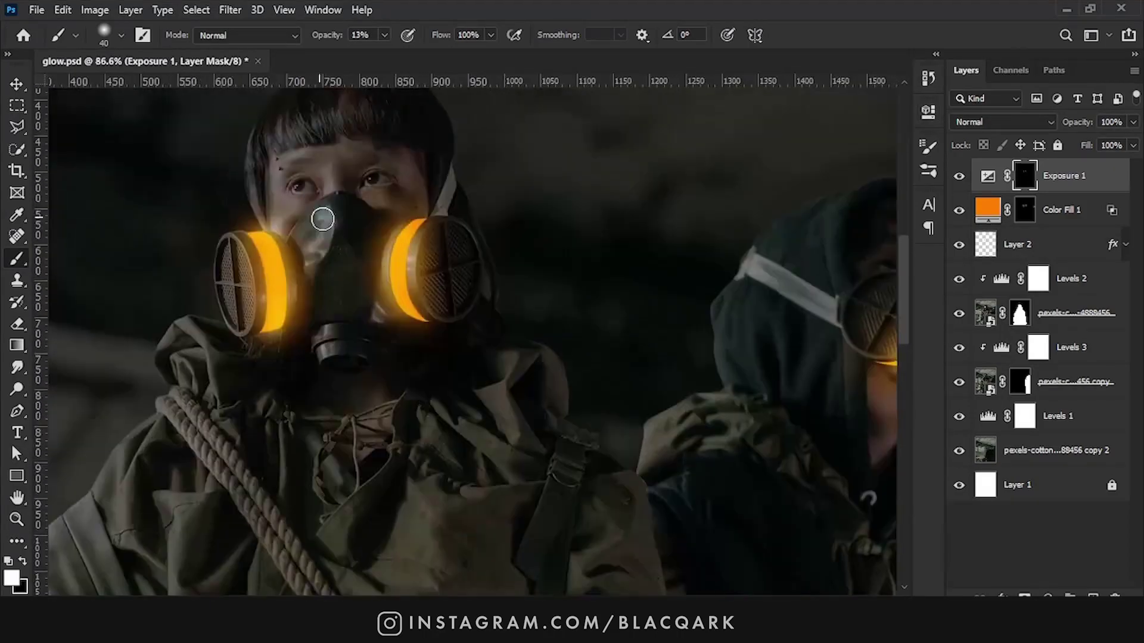
scroll(757, 305, "up", 2)
left_click(1048, 596)
Step: Add an orange Solid Color fill layer set to Color Dodge
left_click(1012, 309)
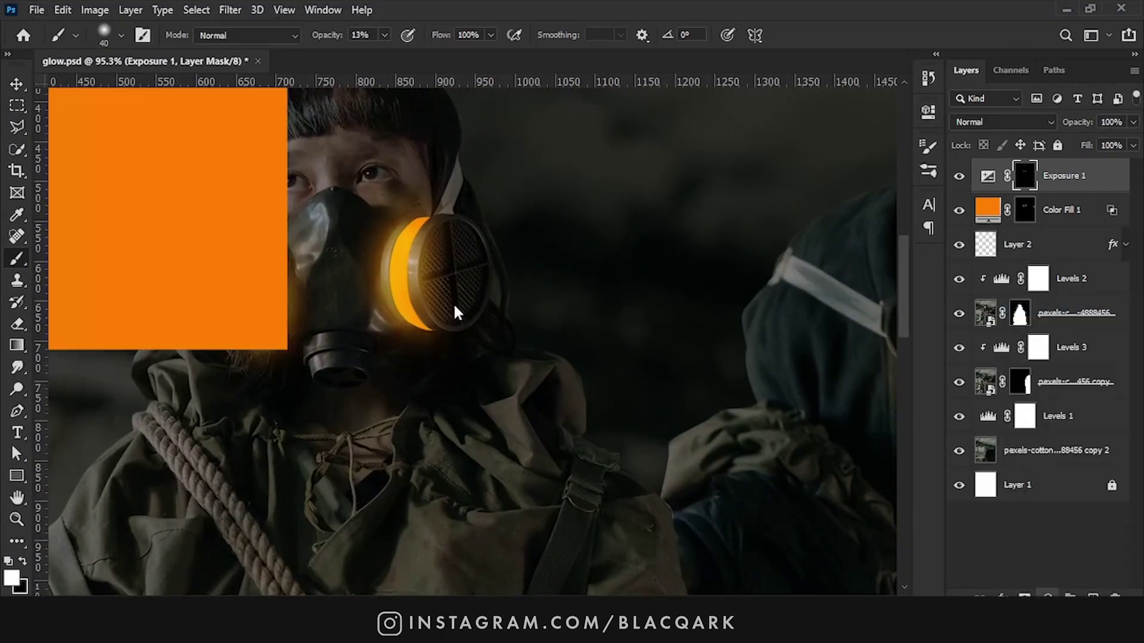
left_click(1075, 117)
left_click(1002, 121)
left_click(983, 276)
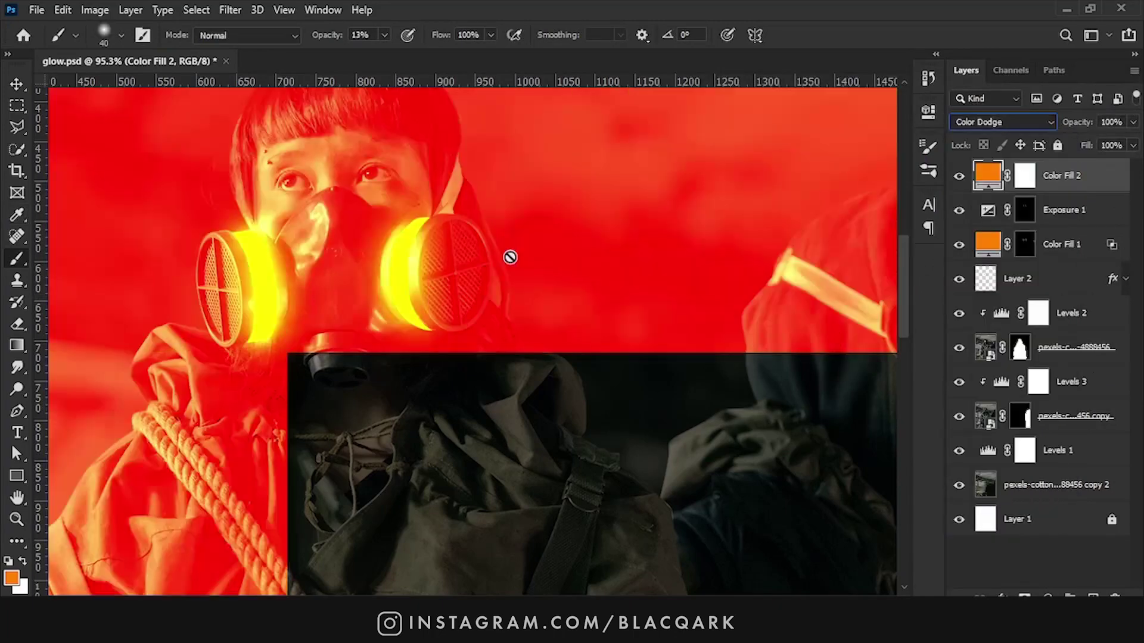
Step: Invert Color Fill 2's mask and paint white and black over the cartridges to shape the glow
scroll(233, 231, "up", 2)
key("ctrl+i")
key("d")
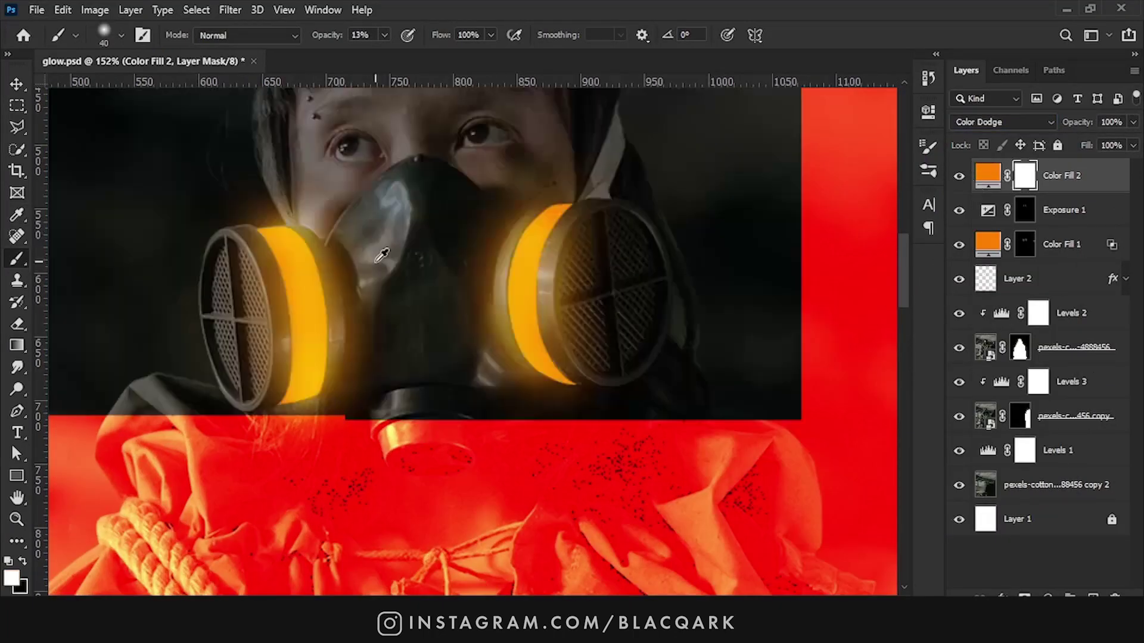
scroll(309, 280, "up", 3)
key("bracketright")
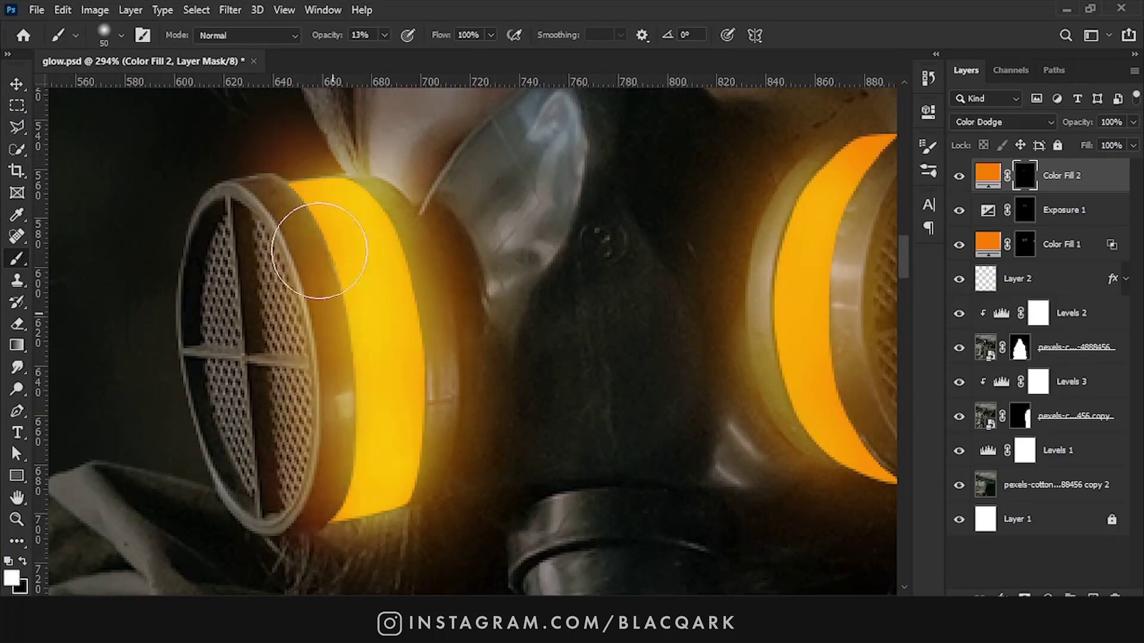
scroll(306, 229, "up", 3)
scroll(358, 327, "down", 3)
scroll(371, 307, "up", 1)
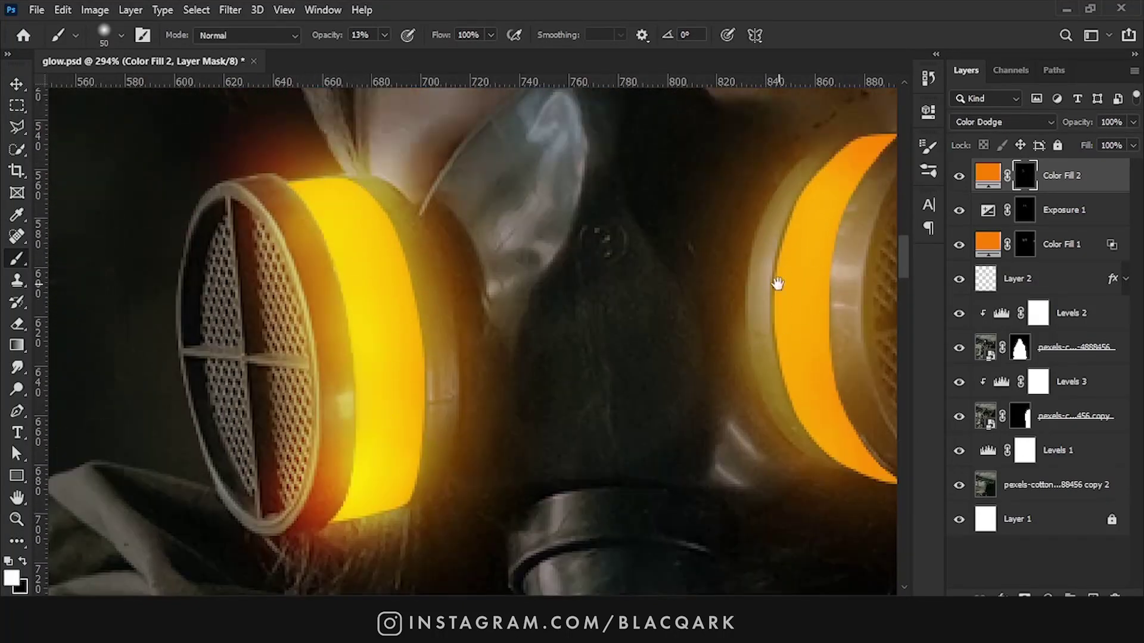
scroll(715, 298, "right", 5)
scroll(217, 268, "down", 2)
key("x")
scroll(257, 292, "down", 2)
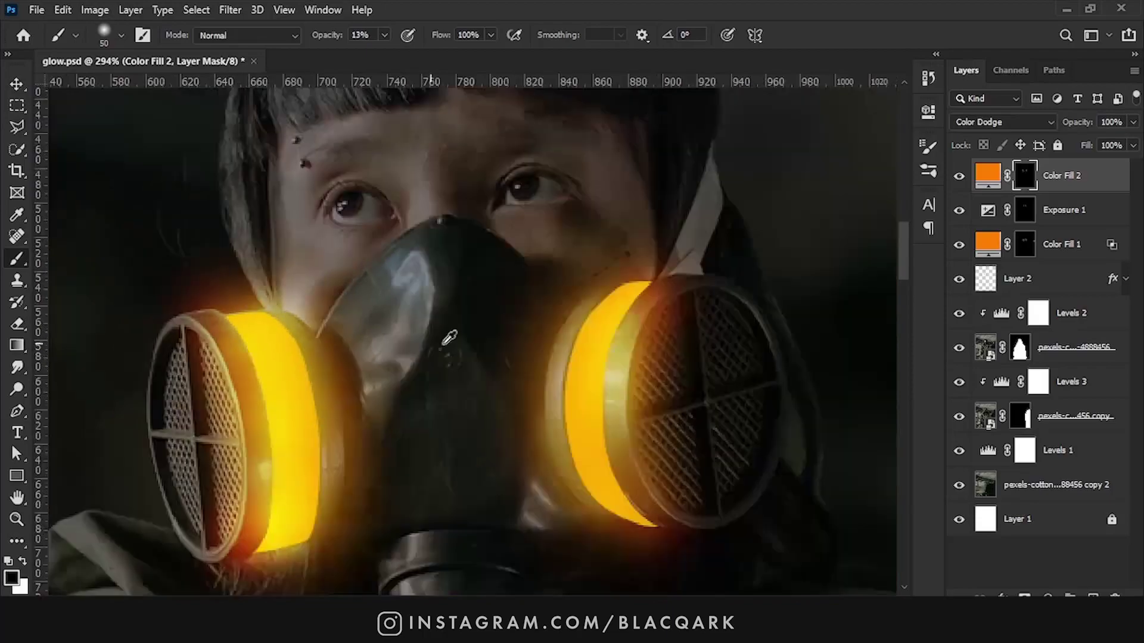
scroll(684, 421, "up", 3)
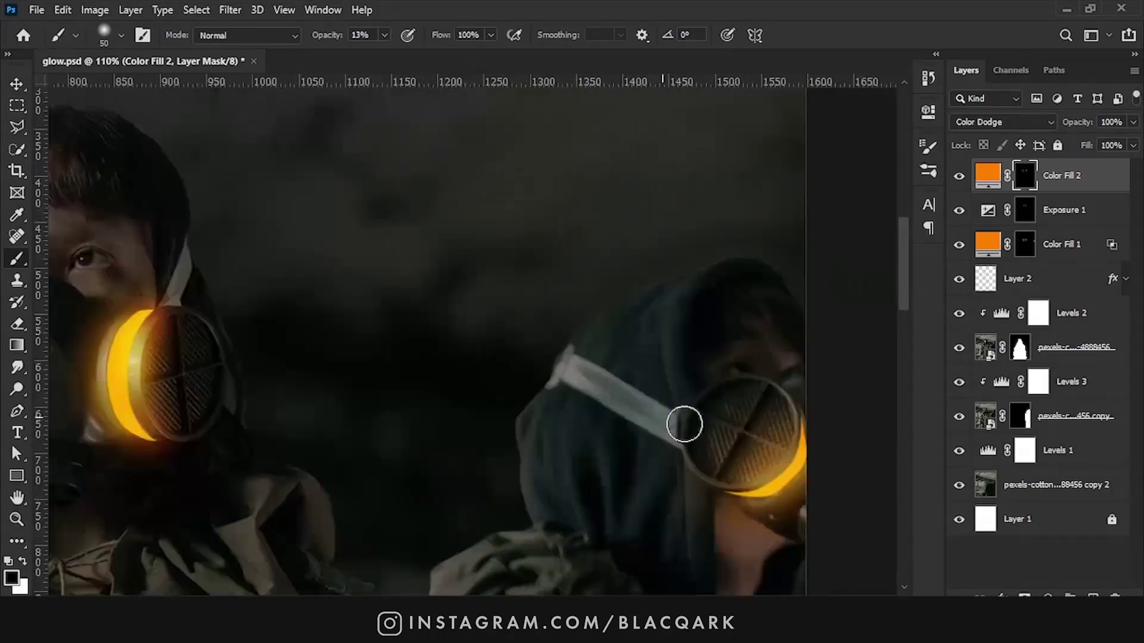
scroll(791, 339, "up", 2)
key("x")
scroll(209, 472, "down", 5)
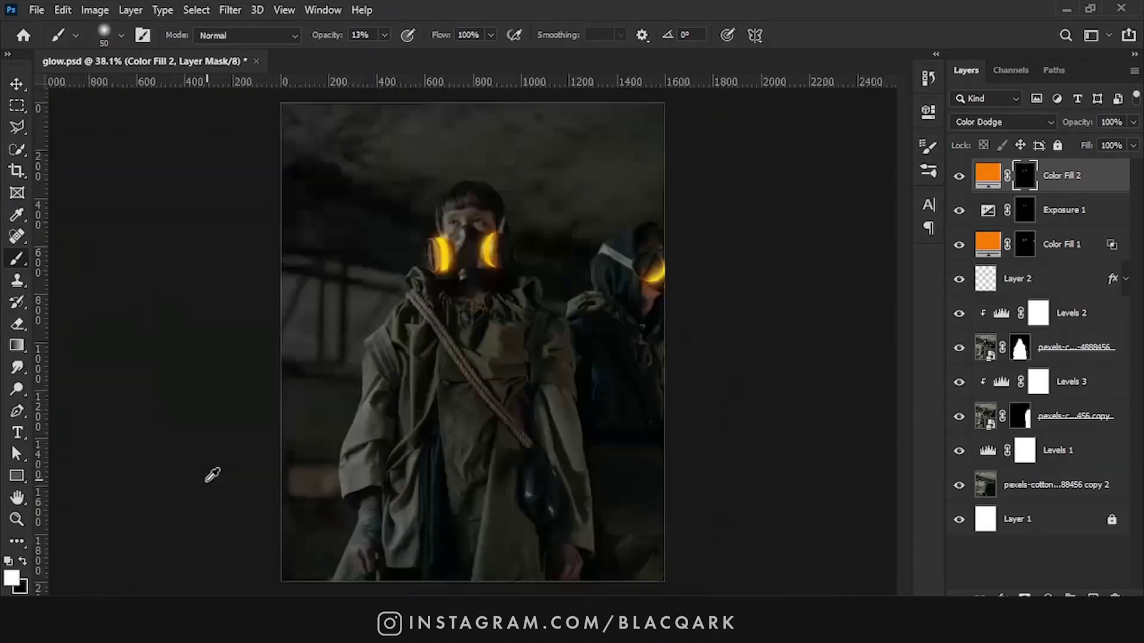
scroll(417, 238, "up", 2)
Step: Set a larger brush at 35% opacity with default white and black colours on Color Fill 2
left_click(1030, 250)
key("bracketright")
key("bracketright")
key("bracketright")
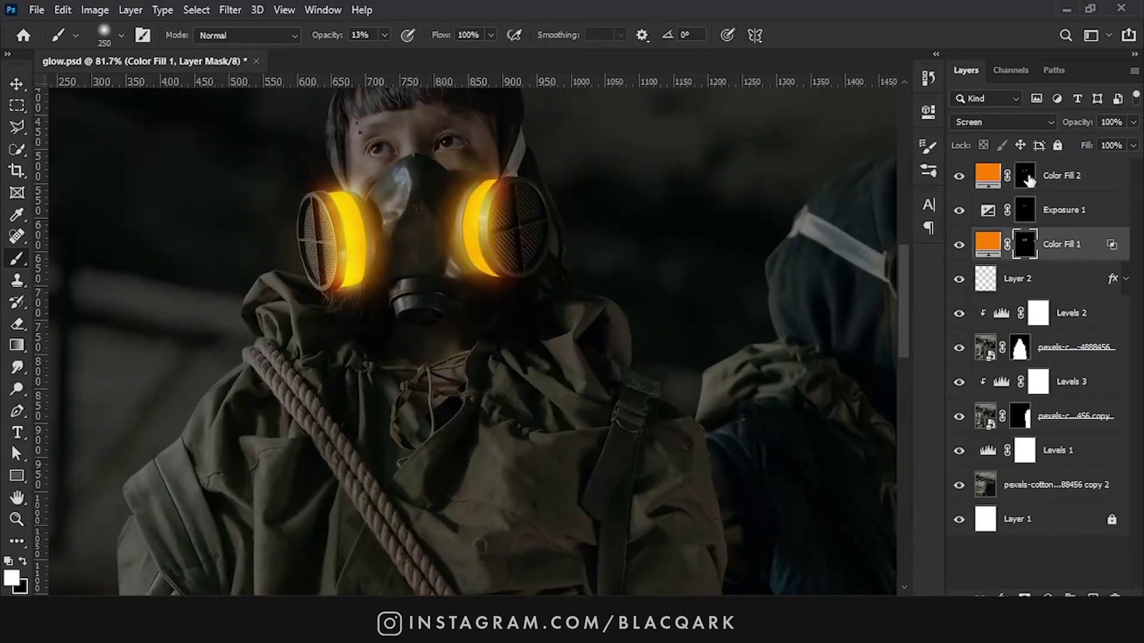
key("alt+bracketright")
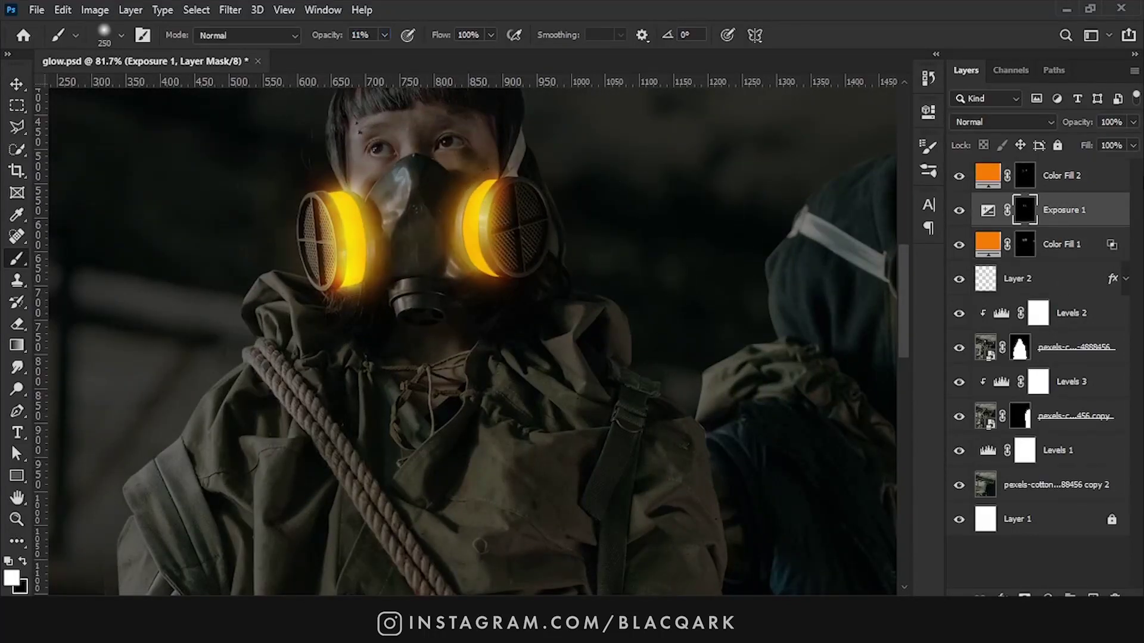
key("alt+bracketright")
key("3")
key("5")
scroll(332, 173, "up", 5)
key("ctrl+backslash")
key("d")
key("bracketleft")
key("bracketleft")
key("bracketleft")
Step: Paint orange glow onto the nose piece and lower valve, removing excess red glow
left_click_drag(352, 255, 334, 417)
scroll(417, 357, "down", 3)
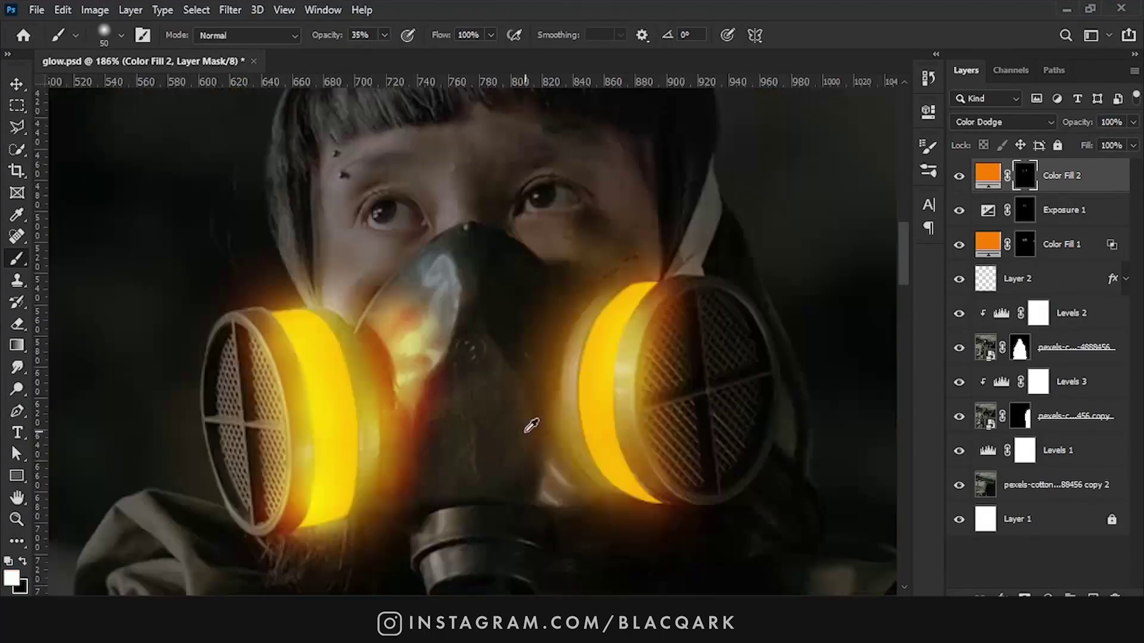
scroll(548, 403, "down", 2)
mouse_move(431, 370)
left_mouse_down()
mouse_move(536, 369)
mouse_move(429, 465)
left_mouse_up()
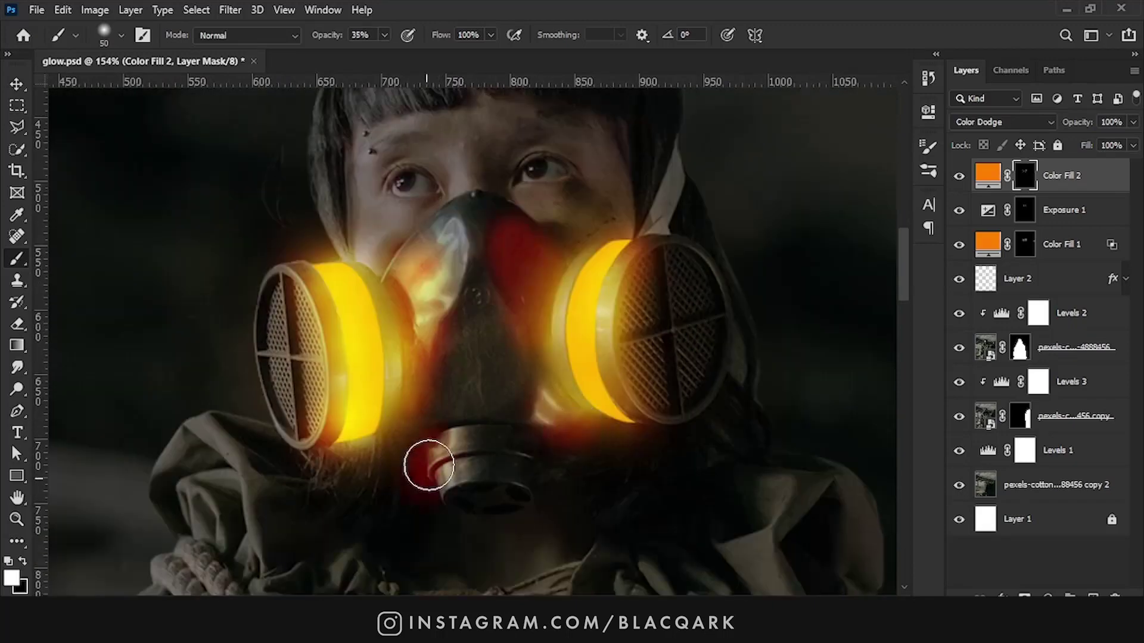
scroll(443, 458, "up", 1)
key("bracketright")
key("bracketright")
key("bracketright")
left_click_drag(452, 378, 567, 472)
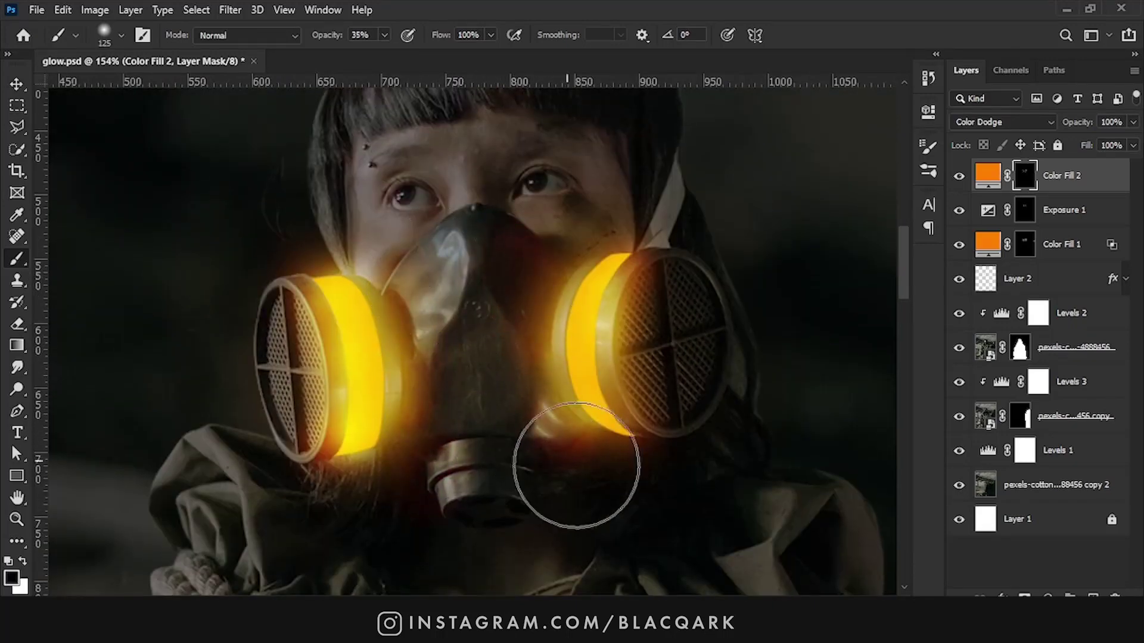
scroll(413, 332, "down", 3)
scroll(413, 331, "up", 3)
Step: Add a new orange Color Fill 3 with its Blend If slider split so dark areas show through
left_click(1054, 122)
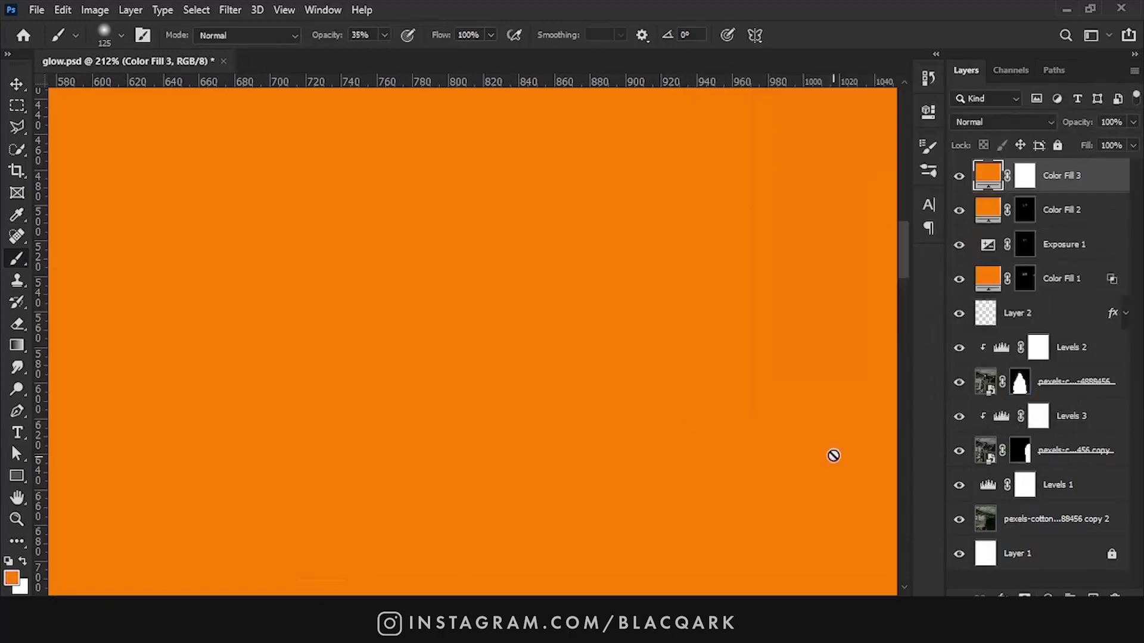
left_click_drag(716, 356, 849, 357)
left_click(1074, 61)
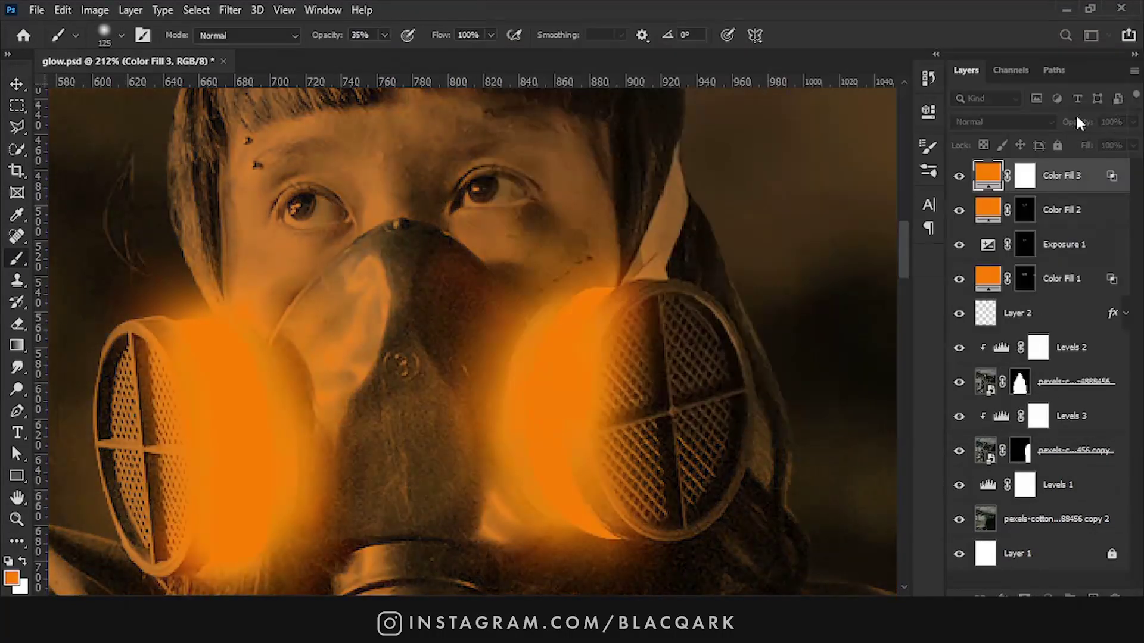
Step: Target Color Fill 3's mask and clip it to the layers below with Ctrl+Alt+G
scroll(644, 223, "down", 2)
scroll(644, 223, "down", 2)
double_click(1090, 313)
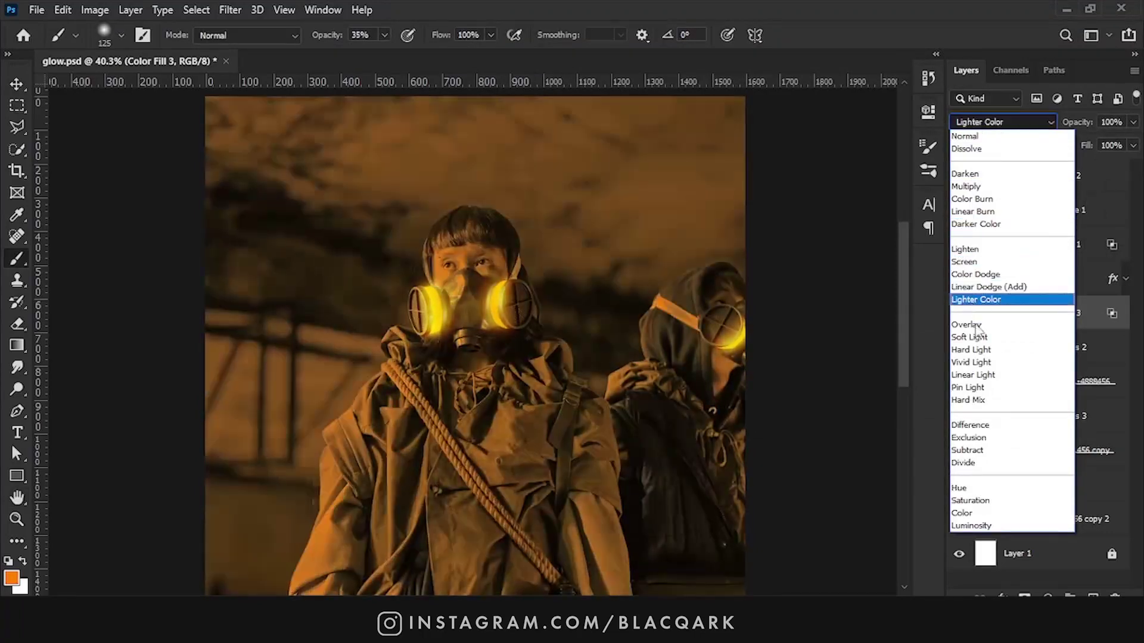
key("Escape")
left_click(1025, 314)
scroll(384, 247, "up", 5)
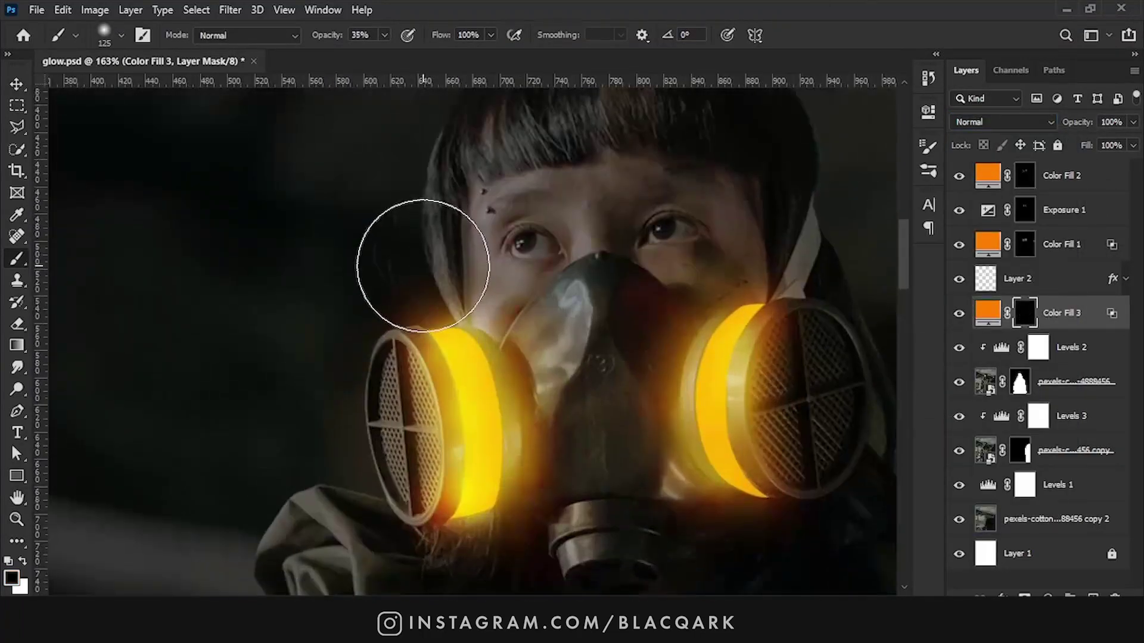
scroll(414, 309, "up", 3)
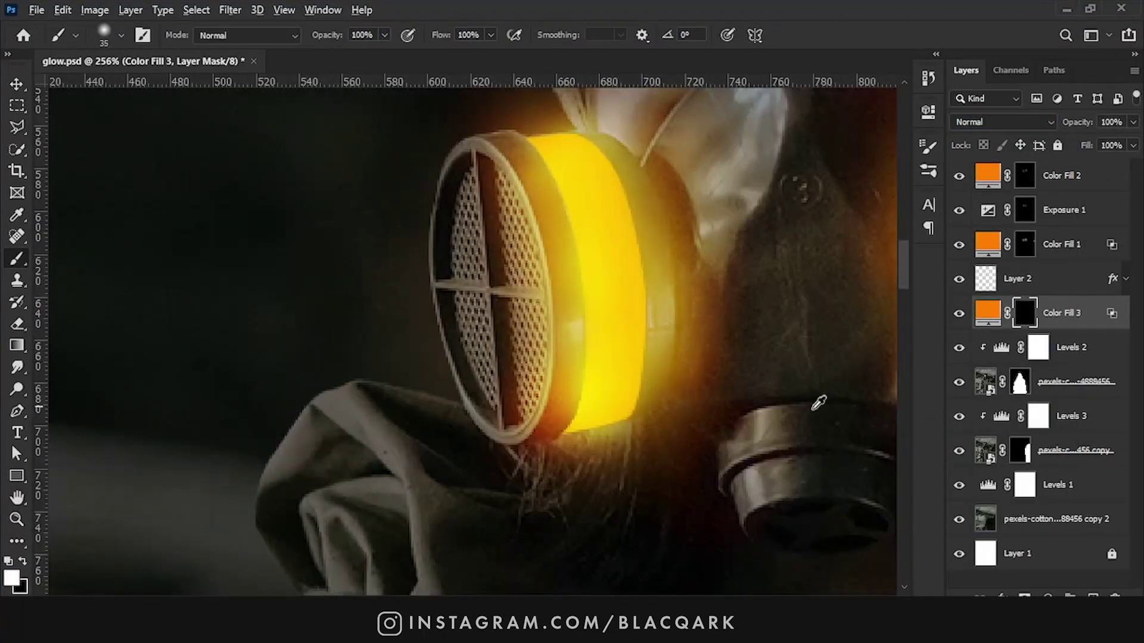
key("ctrl+alt+g")
scroll(459, 354, "down", 2)
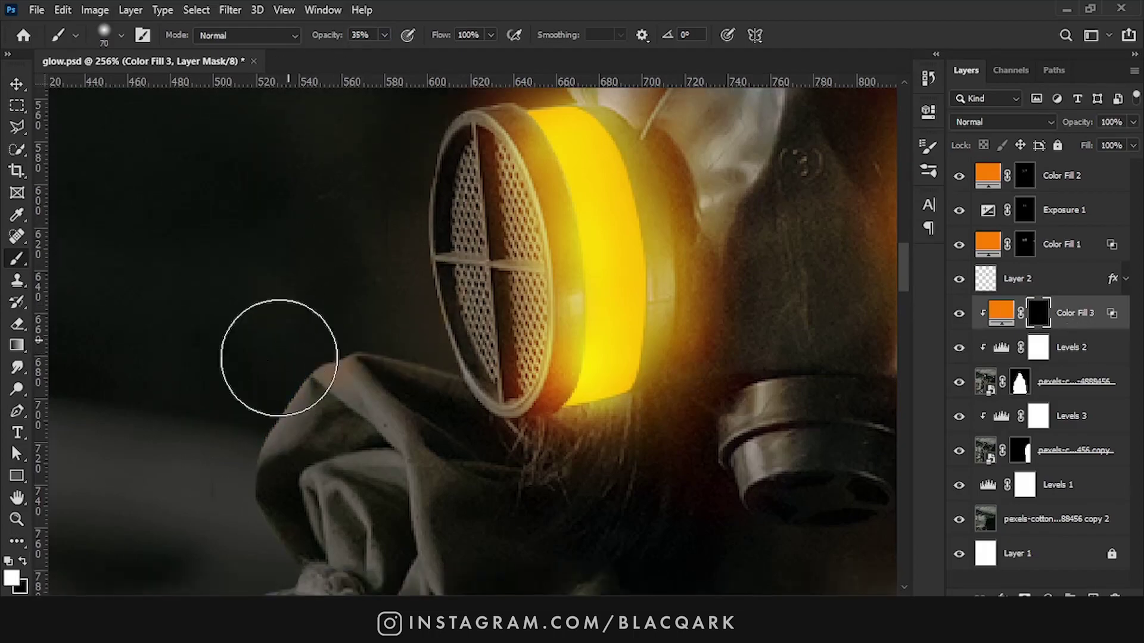
Step: Paint orange light on Color Fill 3's mask along the hood edge and upper cloth fold
scroll(262, 345, "down", 3)
scroll(421, 388, "down", 4)
left_click_drag(422, 387, 378, 302)
scroll(249, 471, "up", 2)
key("x")
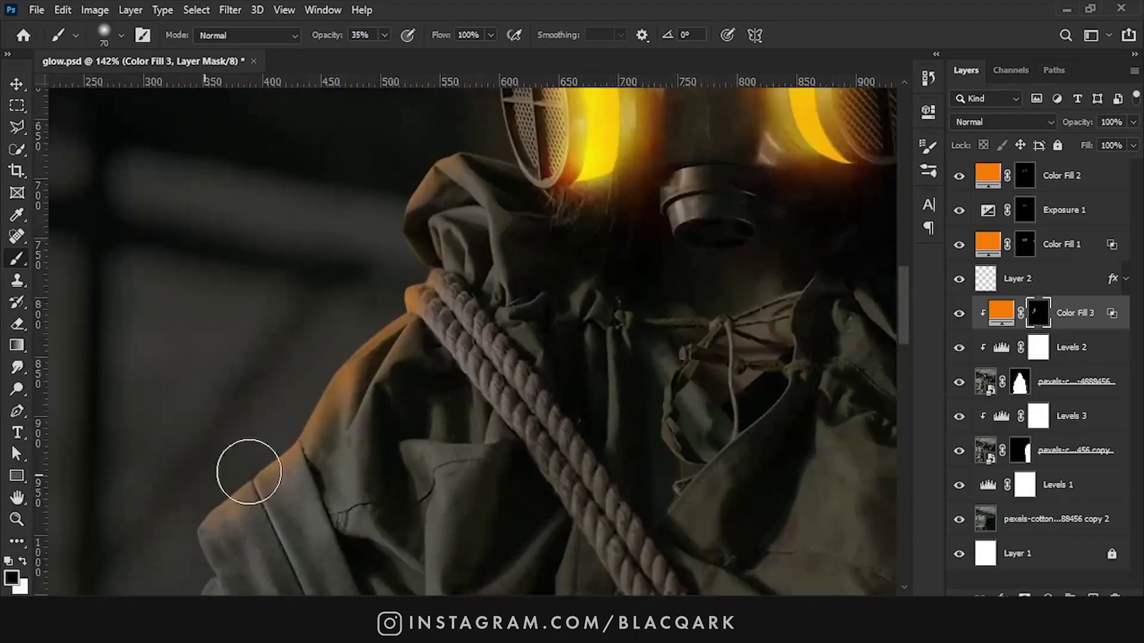
scroll(466, 210, "up", 2)
scroll(467, 210, "up", 2)
left_click_drag(448, 182, 537, 277)
key("x")
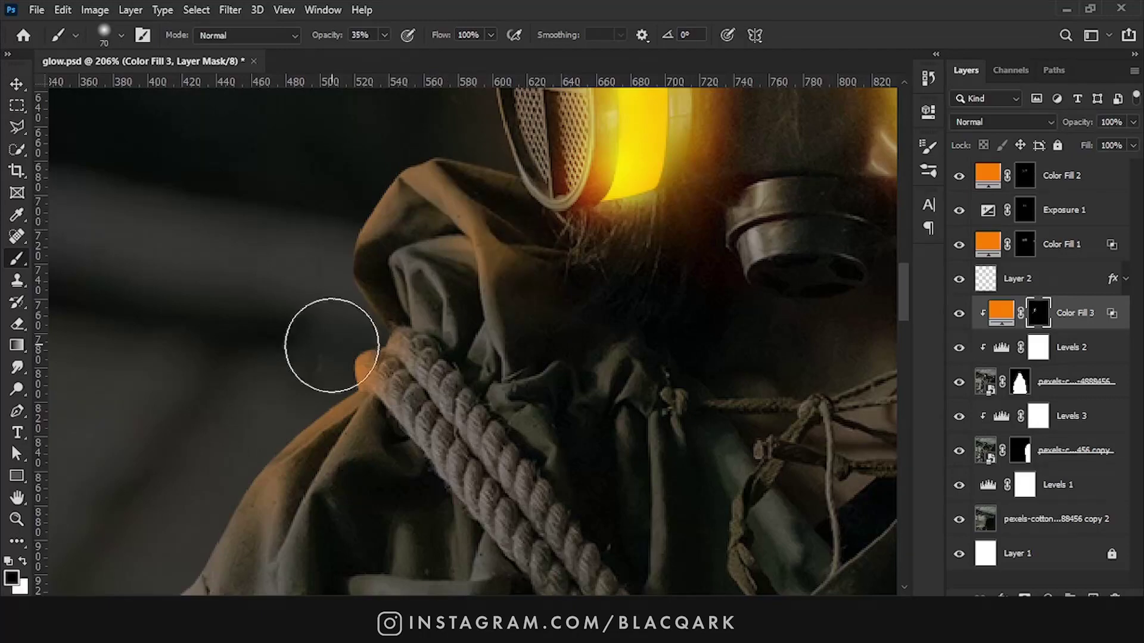
scroll(548, 316, "down", 1)
scroll(492, 337, "down", 2)
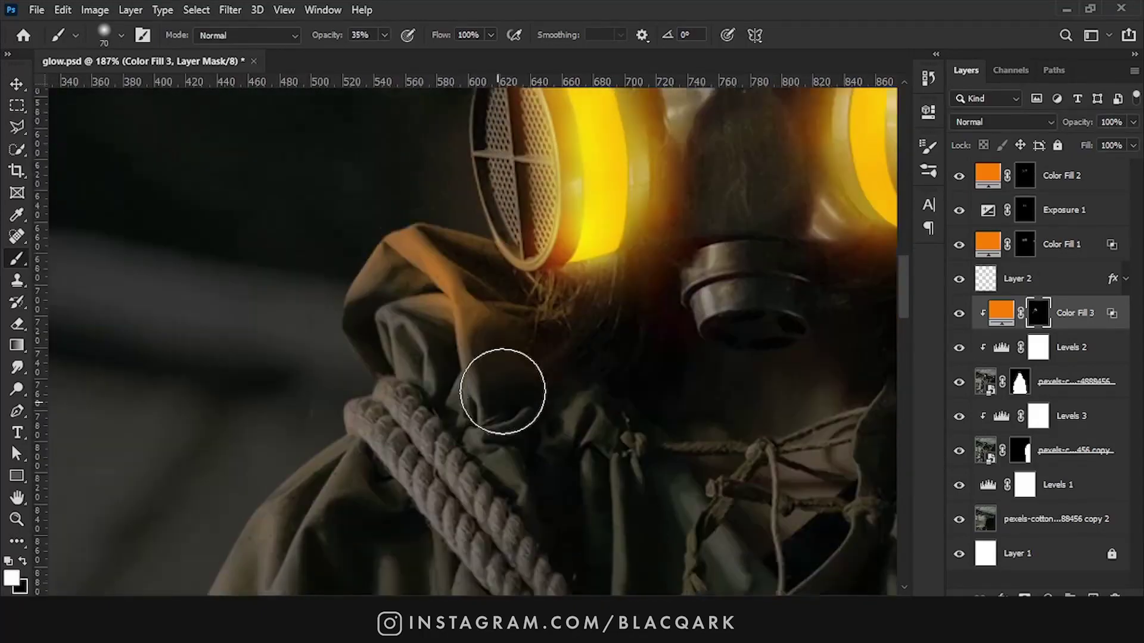
Step: With a smaller brush, paint orange light along the rope and chest fabric, swapping colours to refine it
key("bracketleft")
key("bracketleft")
key("bracketleft")
left_click_drag(424, 411, 494, 494)
scroll(700, 288, "down", 4)
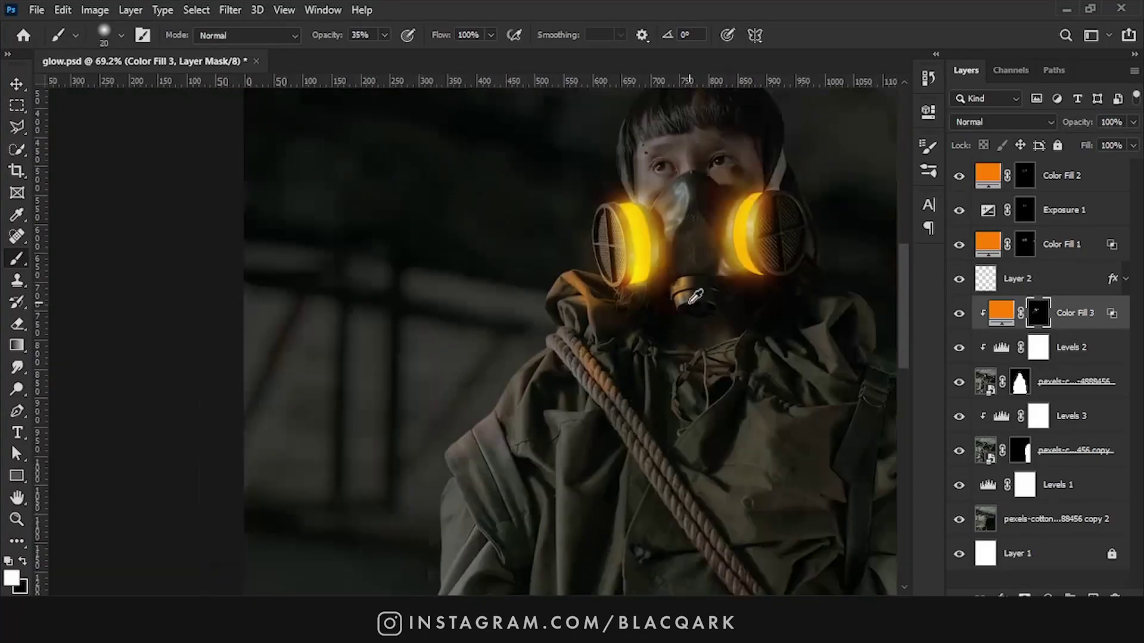
scroll(570, 444, "up", 2)
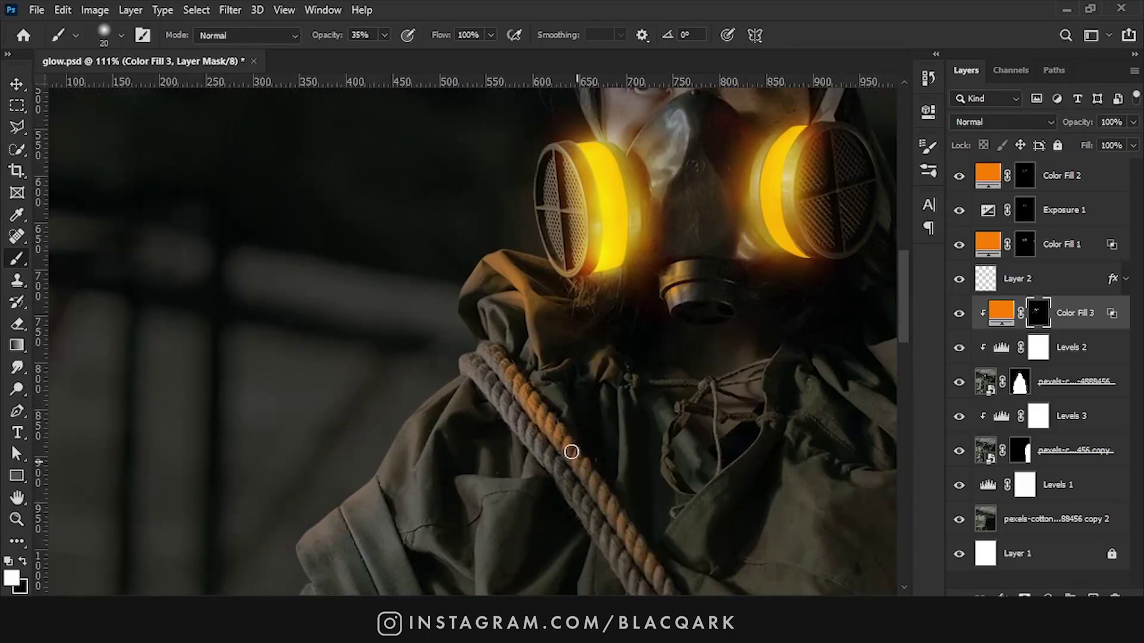
scroll(571, 452, "down", 3)
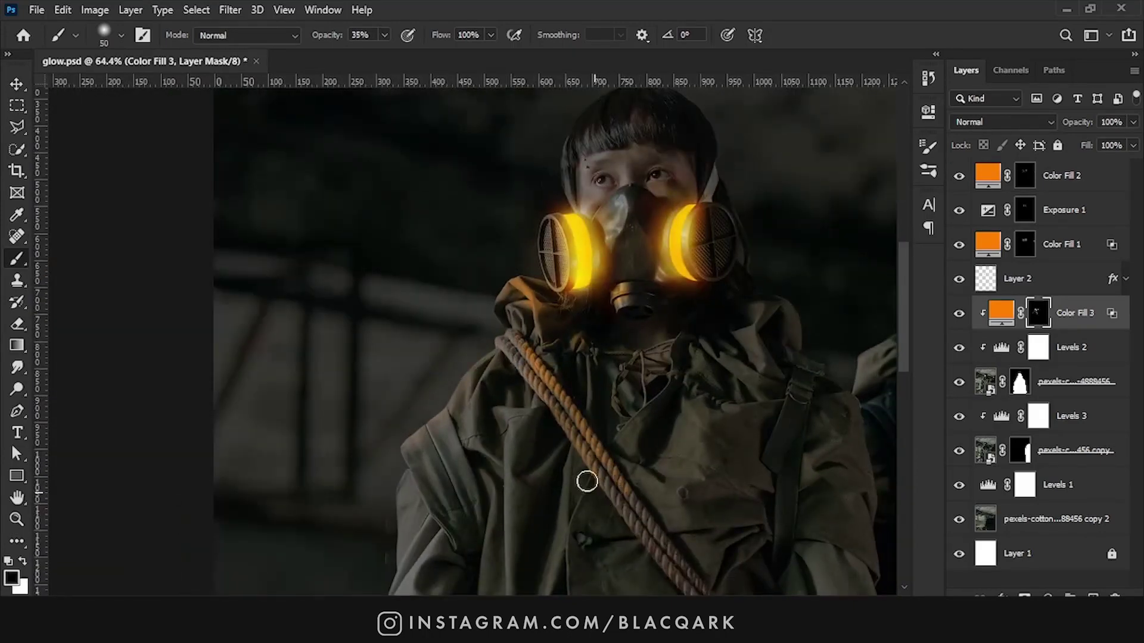
scroll(602, 334, "up", 3)
key("x")
scroll(649, 364, "up", 1)
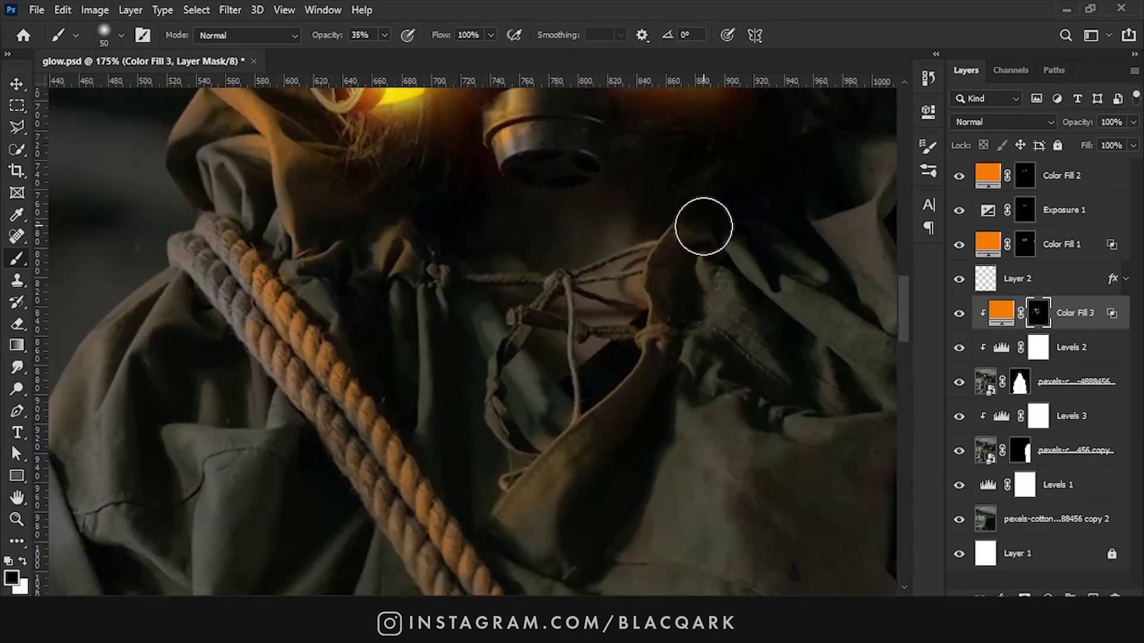
scroll(685, 268, "down", 4)
scroll(715, 327, "up", 2)
scroll(679, 462, "up", 1)
scroll(656, 520, "down", 2)
key("x")
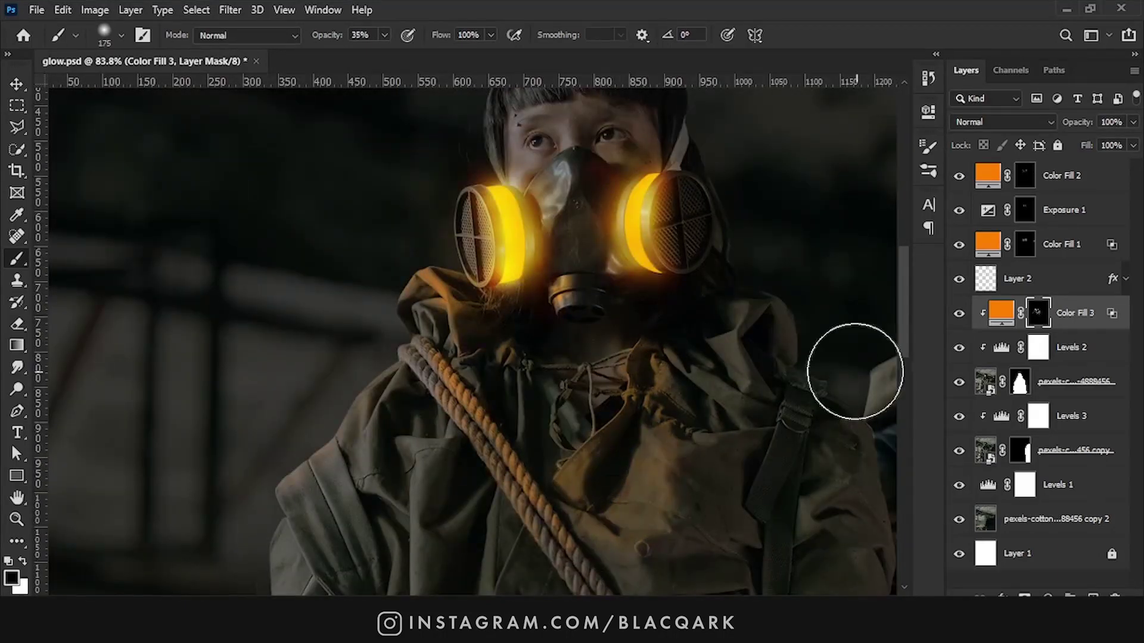
scroll(595, 370, "up", 4)
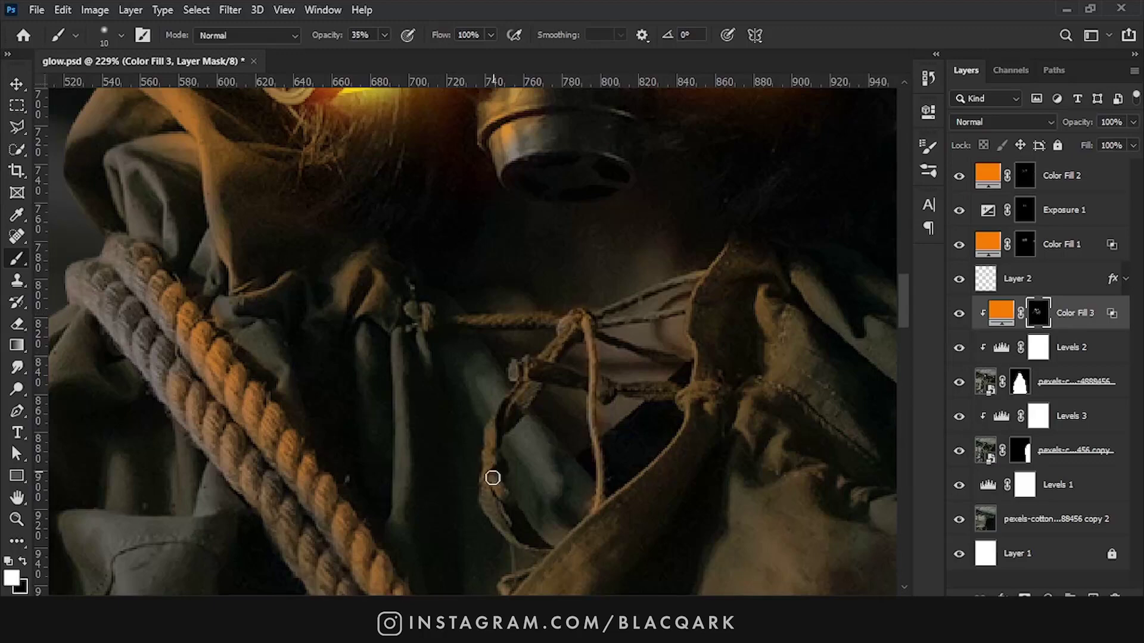
scroll(685, 310, "down", 4)
scroll(665, 285, "up", 2)
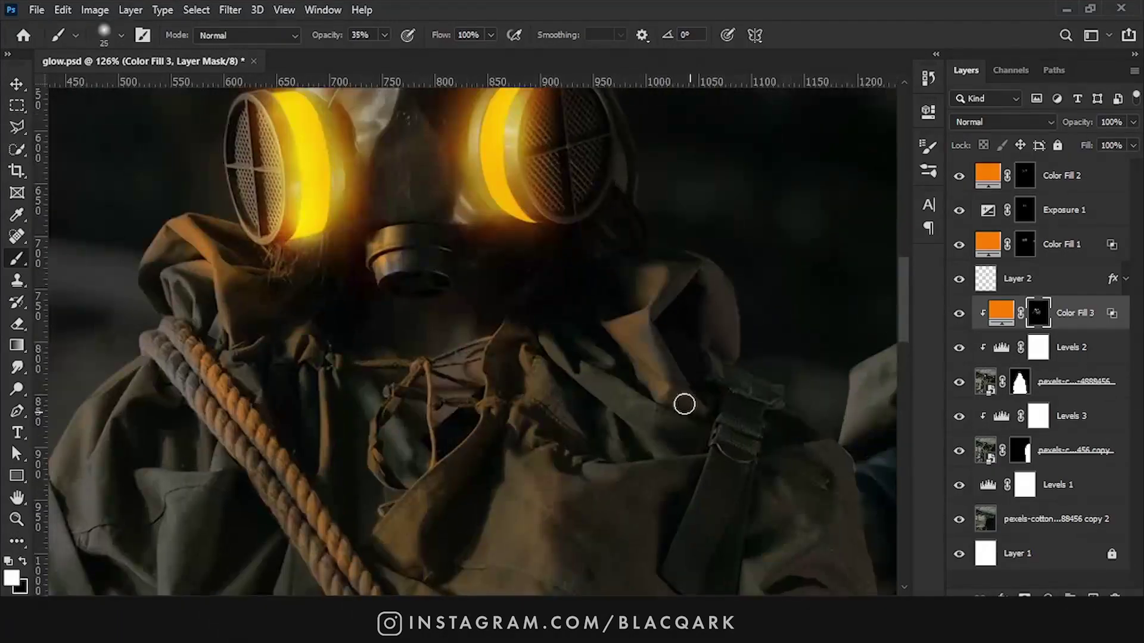
scroll(620, 471, "down", 1)
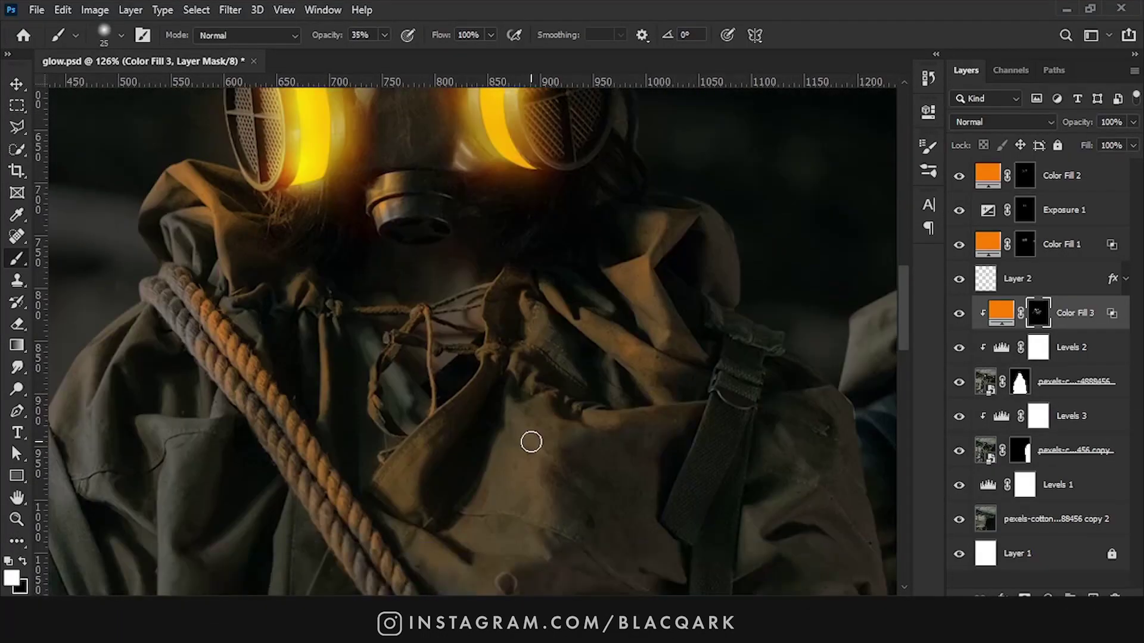
scroll(530, 441, "down", 2)
scroll(631, 340, "down", 1)
scroll(618, 457, "down", 1)
scroll(618, 403, "up", 2)
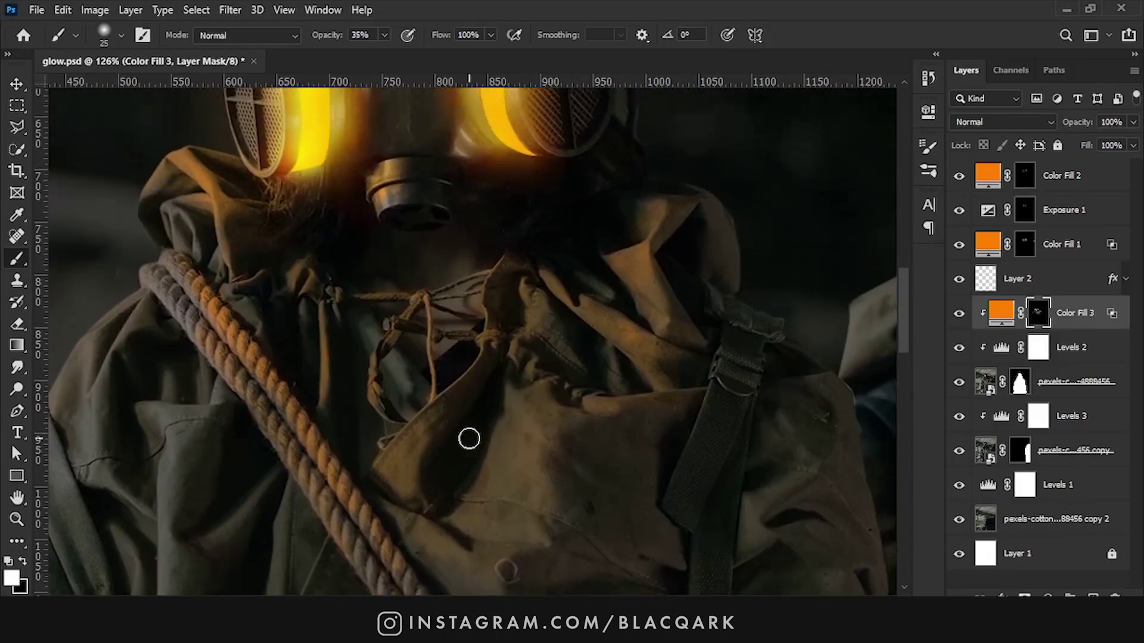
scroll(470, 439, "down", 3)
scroll(536, 409, "up", 3)
scroll(450, 276, "up", 2)
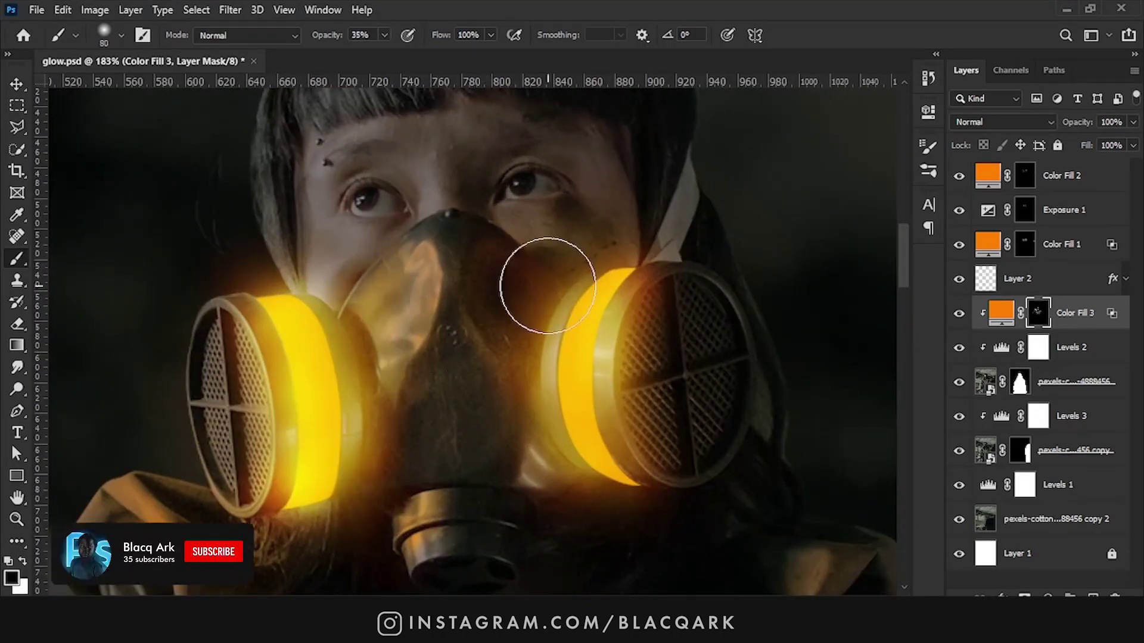
Step: Paint orange glow over the forehead and between the brows on Color Fill 3's mask
key("x")
scroll(547, 286, "up", 2)
key("[")
key("[")
key("[")
scroll(301, 266, "up", 1)
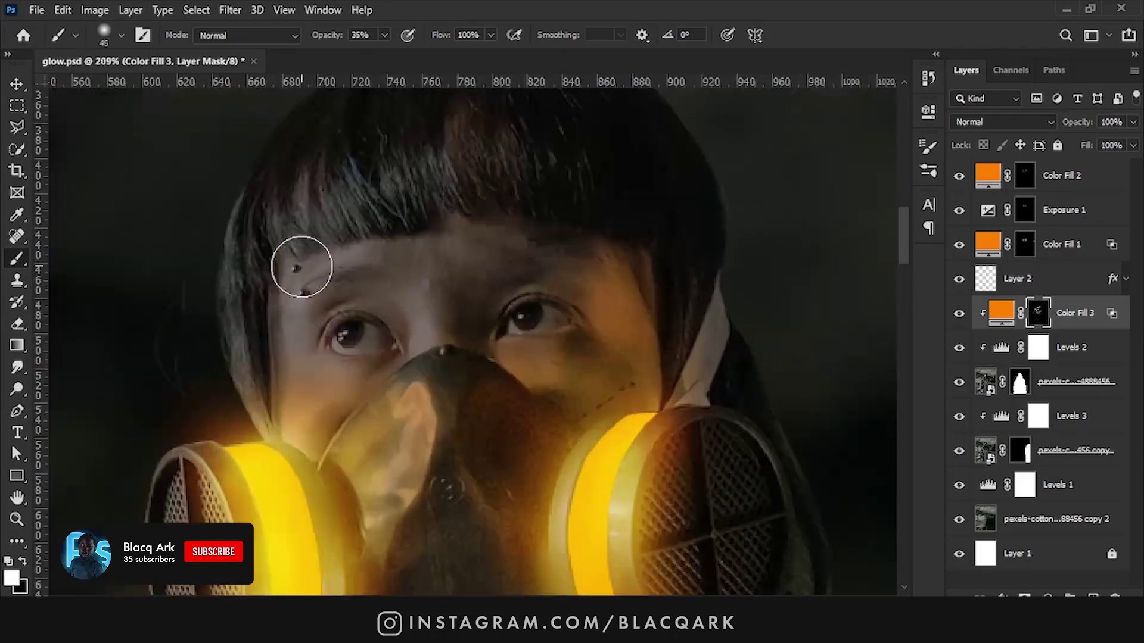
left_click_drag(302, 266, 305, 285)
key("[")
left_click_drag(284, 333, 387, 284)
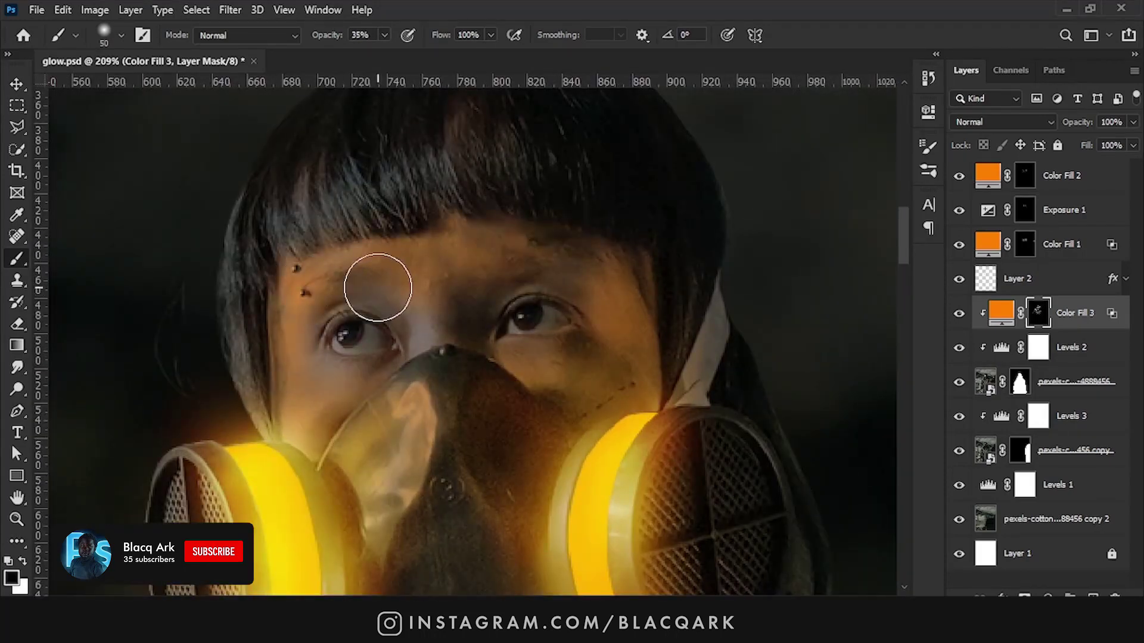
key("bracketright")
key("bracketright")
key("bracketright")
Step: Shrink the brush to a tiny tip and set white for detailing around the eye
scroll(266, 381, "down", 3)
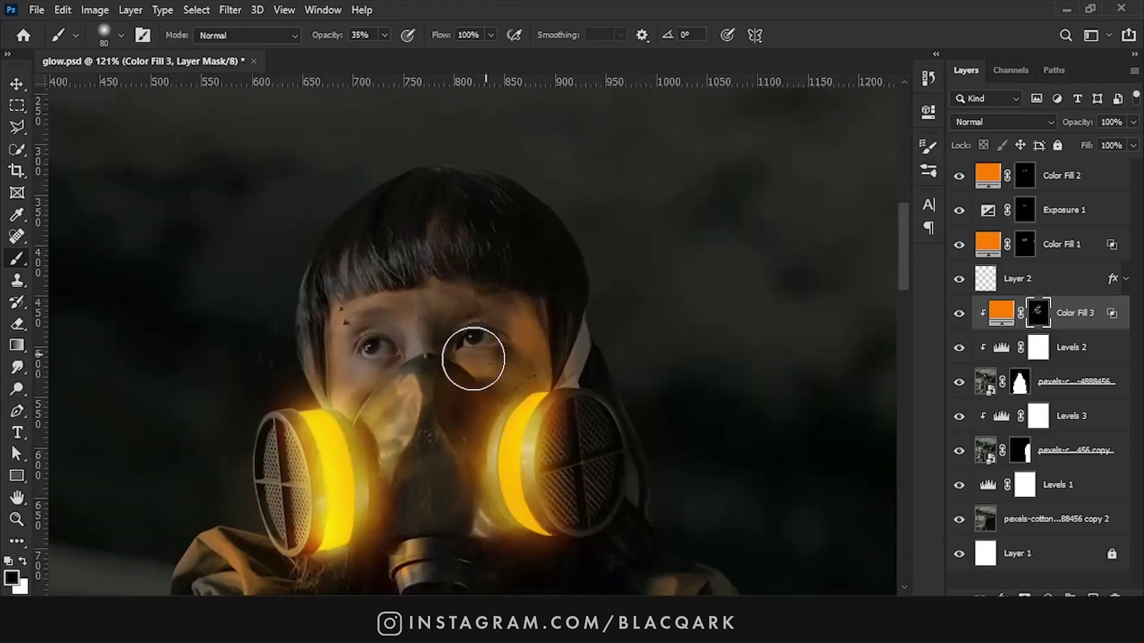
scroll(301, 335, "up", 2)
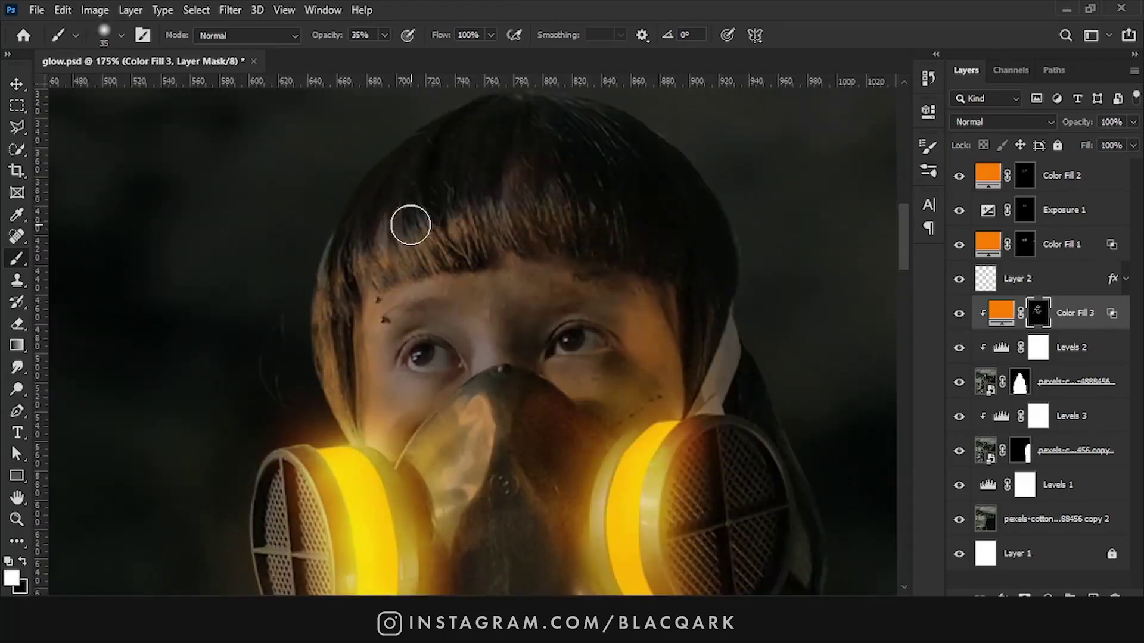
scroll(531, 234, "down", 2)
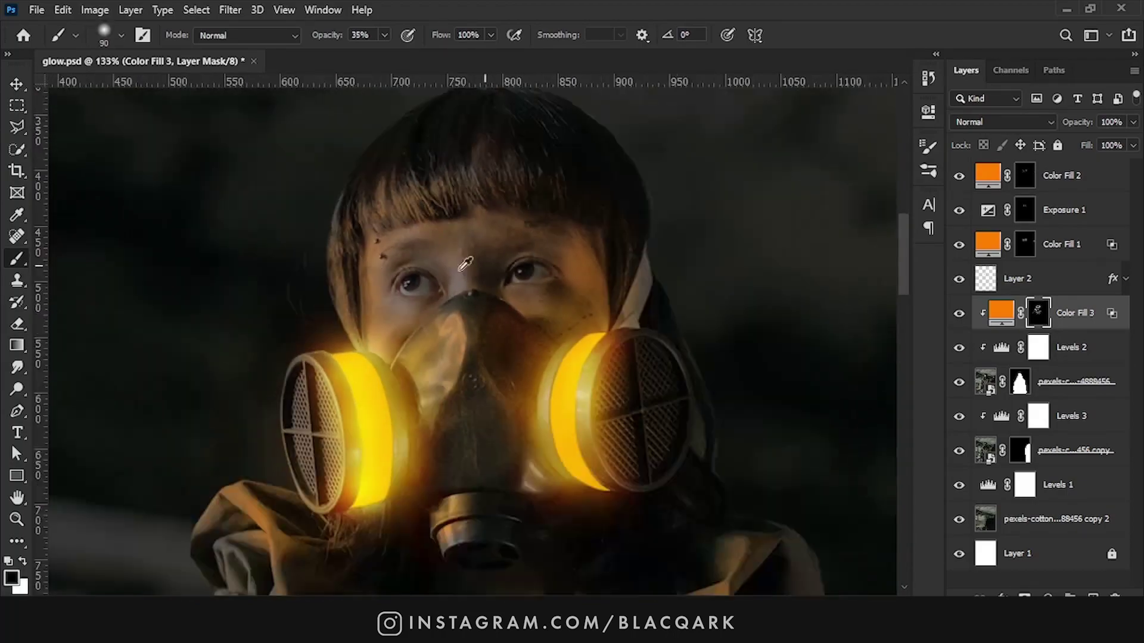
scroll(419, 284, "up", 3)
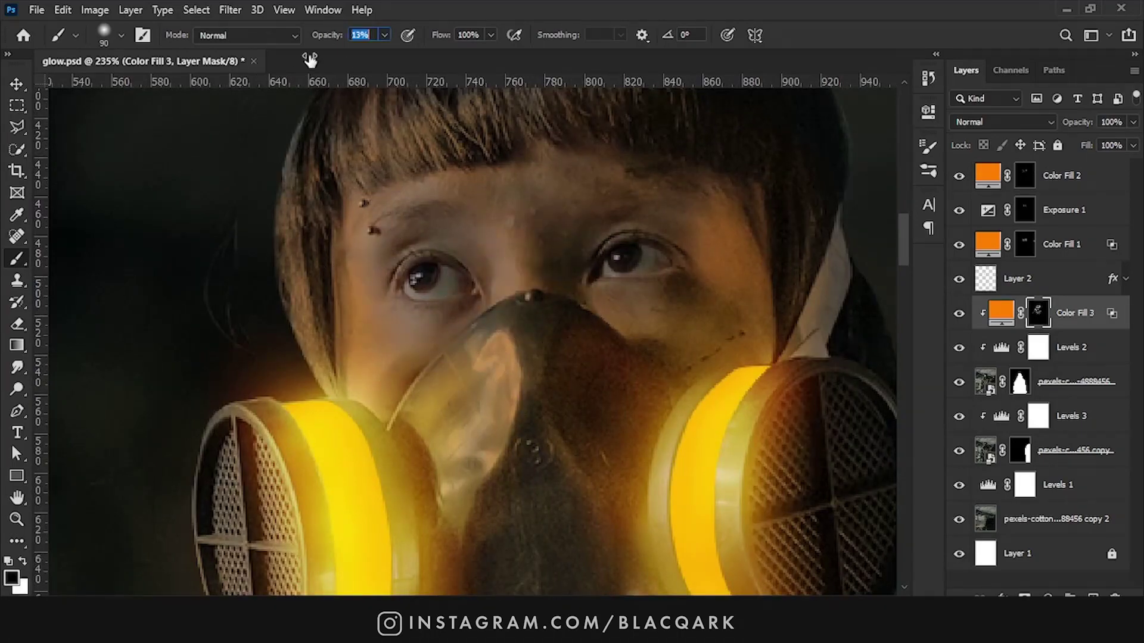
key("bracketleft")
key("bracketleft")
key("bracketleft")
scroll(658, 276, "down", 2)
scroll(478, 388, "up", 3)
key("x")
scroll(518, 424, "down", 1)
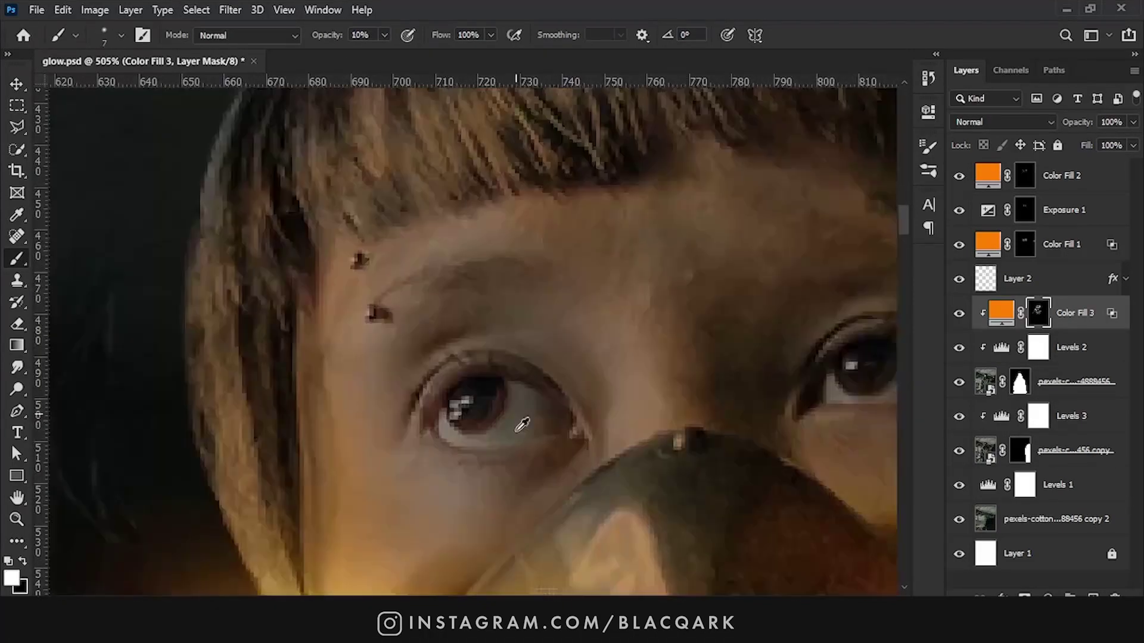
scroll(488, 420, "up", 2)
scroll(783, 371, "down", 3)
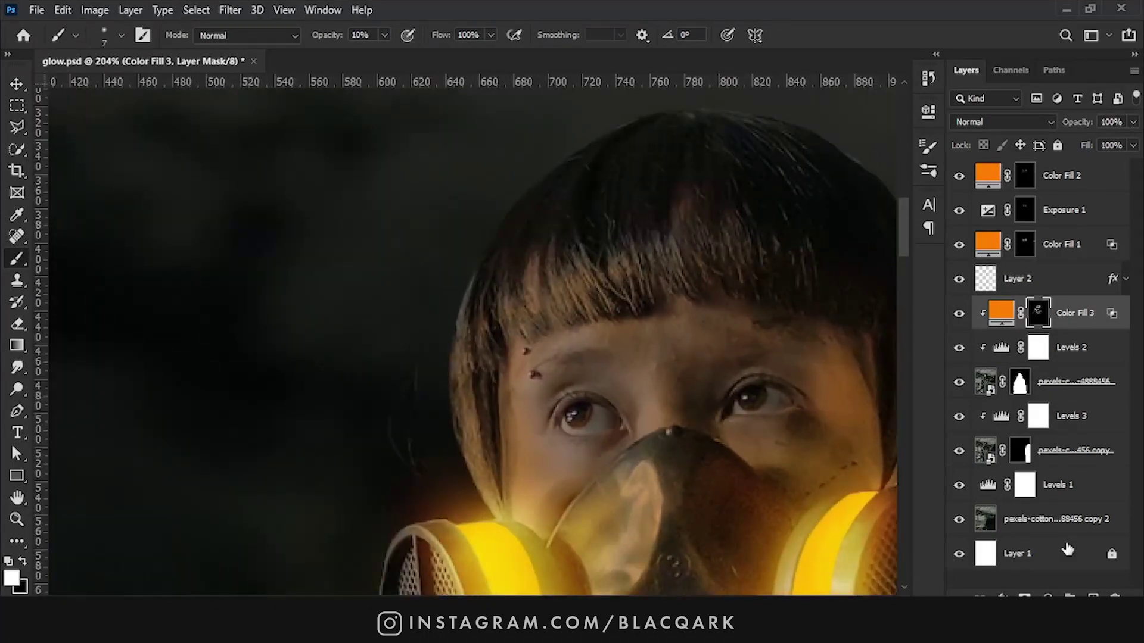
Step: Add a new empty layer above Color Fill 3 with Soft Light blending
key("ctrl+shift+alt+n")
left_click(1003, 122)
left_click(977, 340)
scroll(582, 416, "up", 3)
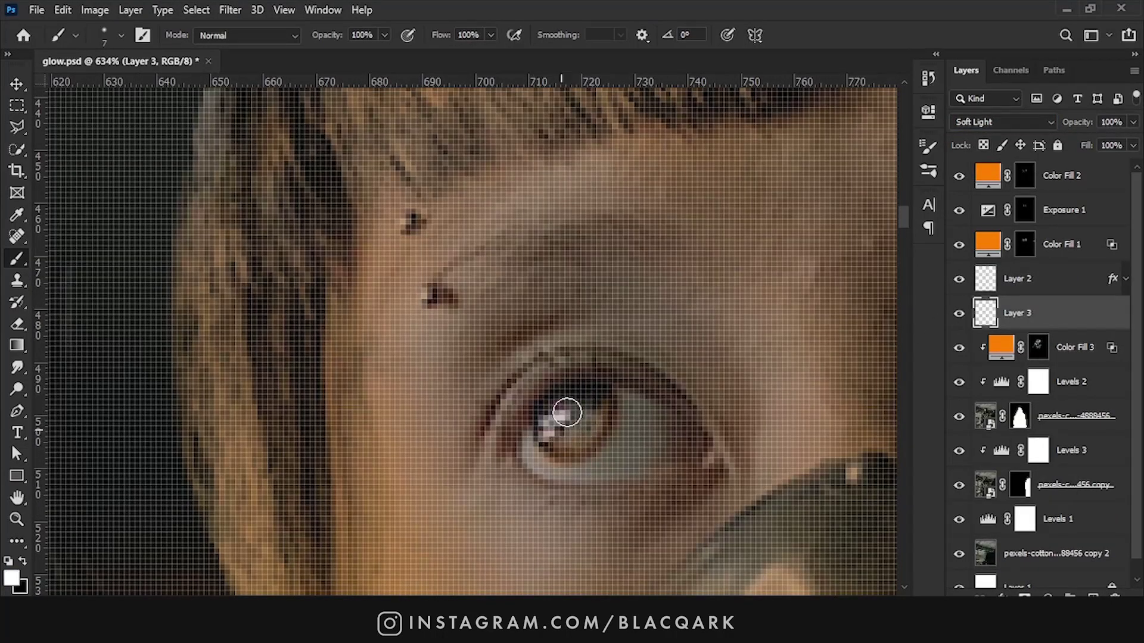
scroll(732, 396, "down", 2)
scroll(725, 373, "up", 2)
scroll(626, 394, "down", 5)
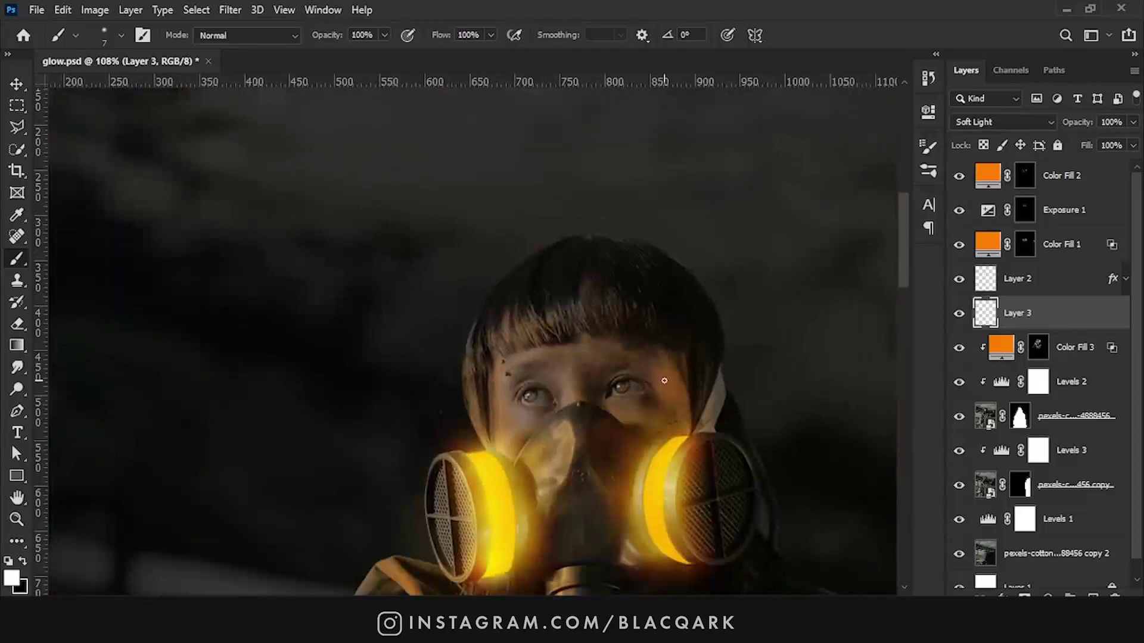
scroll(664, 381, "up", 4)
Step: Select Color Fill 3's layer mask for painting
key("alt+bracketright")
key("alt+bracketright")
scroll(538, 488, "down", 3)
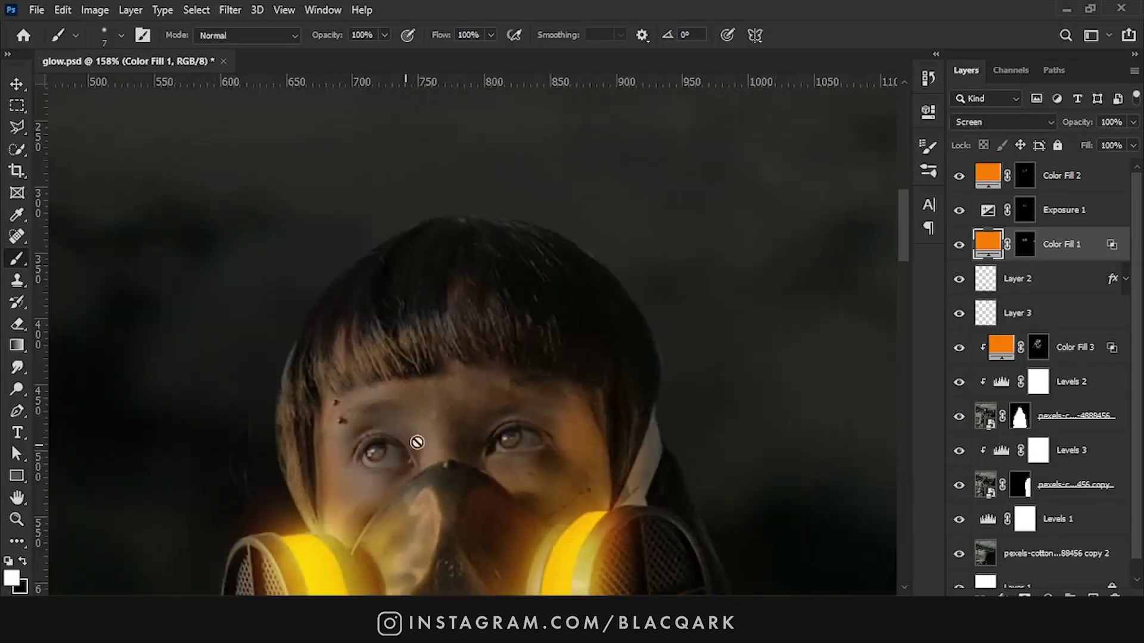
scroll(766, 429, "down", 2)
scroll(669, 524, "up", 3)
scroll(669, 524, "up", 1)
left_click(1037, 347)
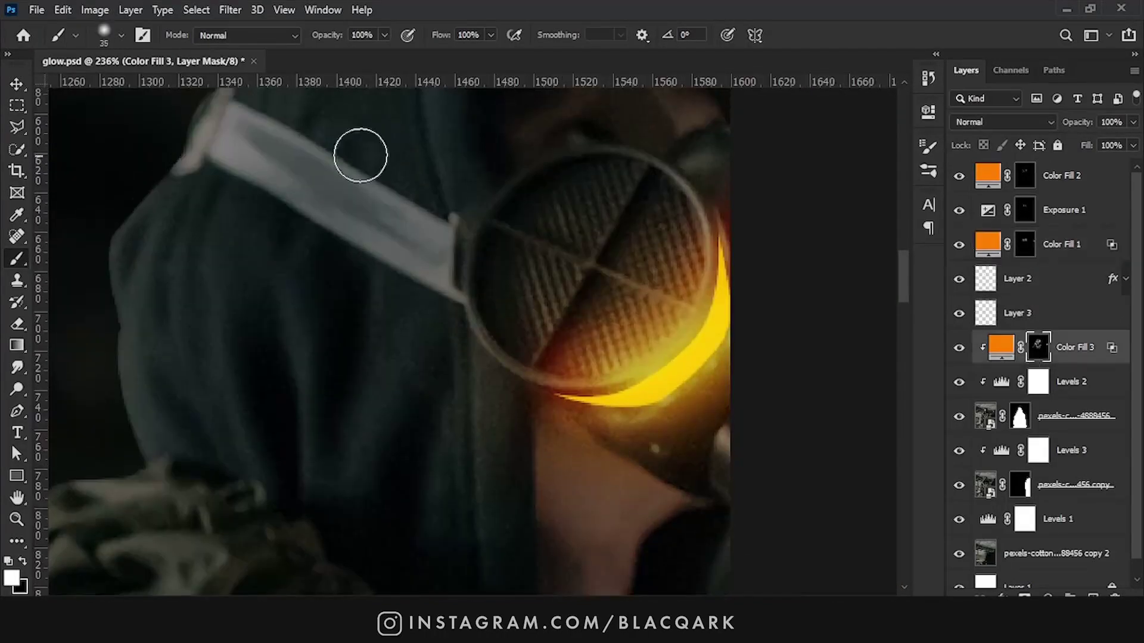
Step: Add an orange Solid Color fill layer above Levels 3
key("x")
left_click(1066, 433)
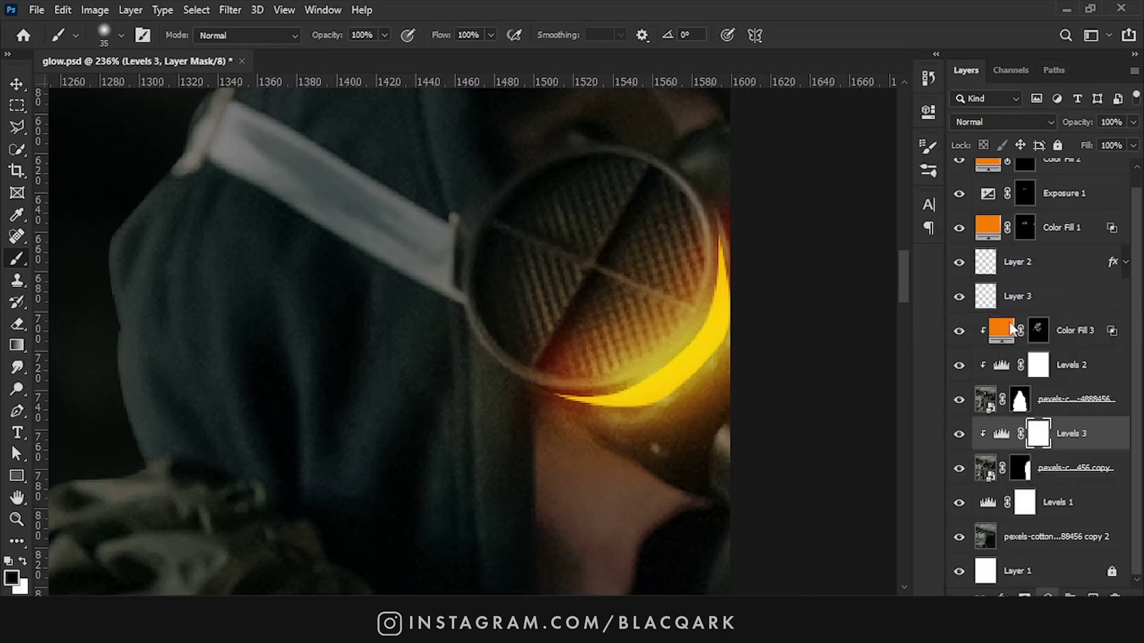
left_click(1047, 596)
left_click_drag(933, 340, 933, 320)
left_click(1080, 120)
left_click(1002, 122)
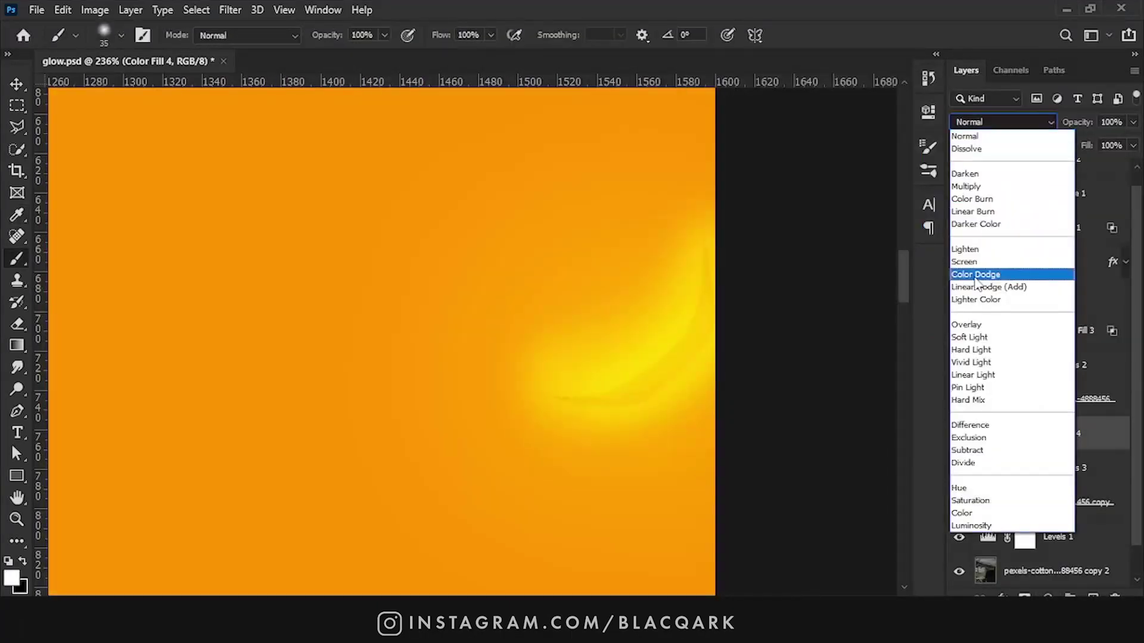
Step: Fade the fill over darker tones and set its blend mode to Linear Light
left_click(1001, 286)
left_click_drag(716, 356, 777, 367)
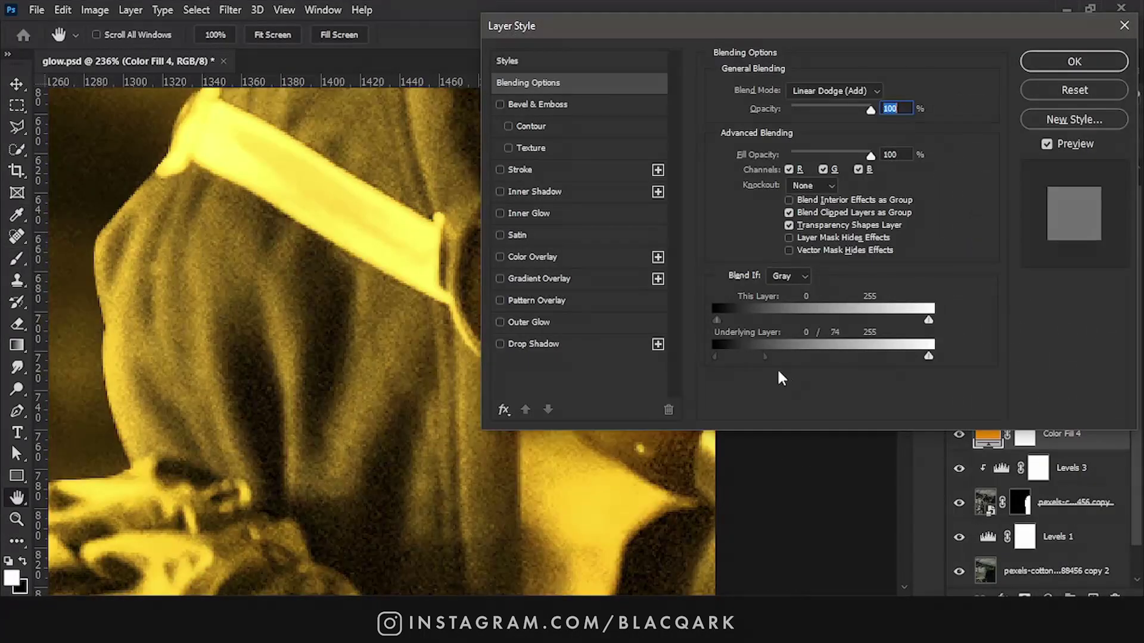
key("Return")
left_click(1003, 122)
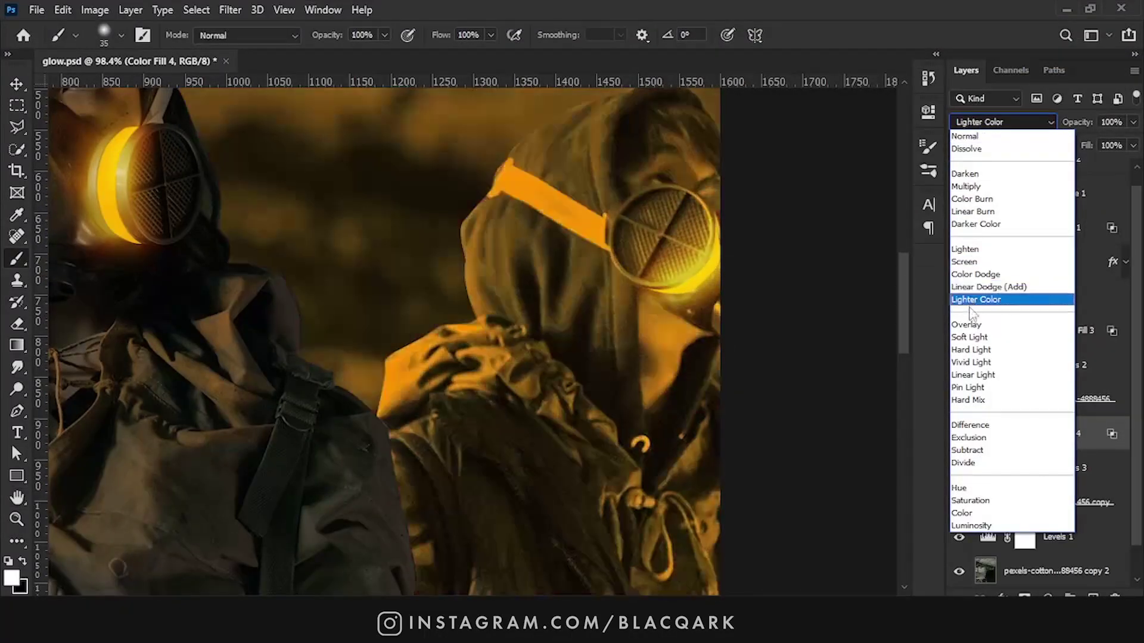
left_click(973, 374)
Step: Invert Color Fill 4's mask and paint white glow onto the right figure's face
left_click(1023, 433)
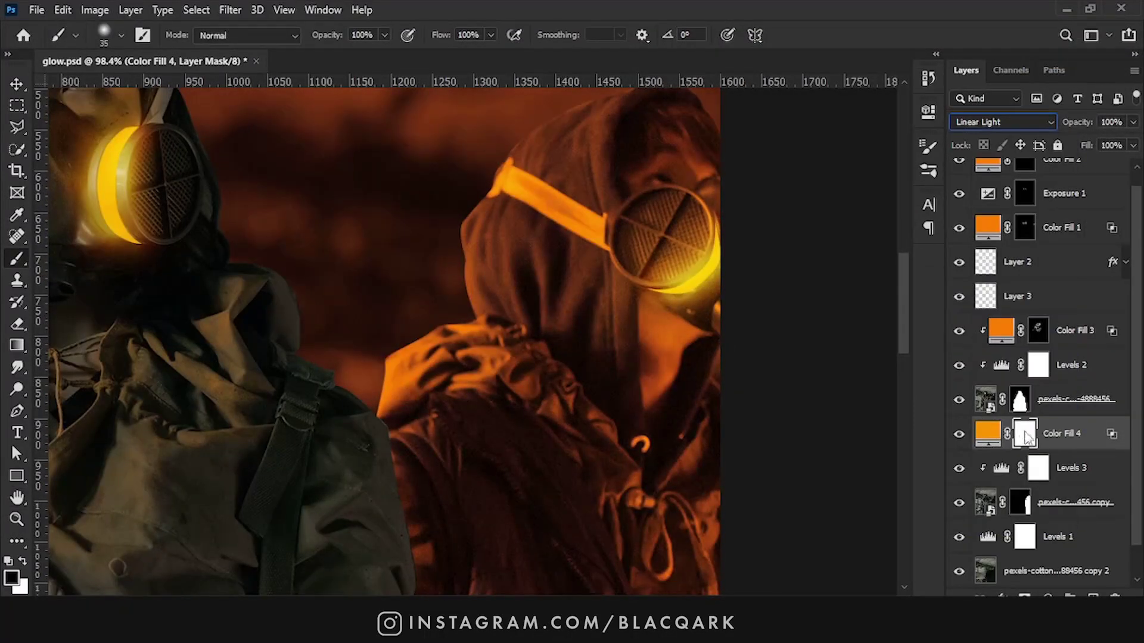
key("ctrl+i")
key("x")
key("bracketright")
scroll(728, 294, "up", 4)
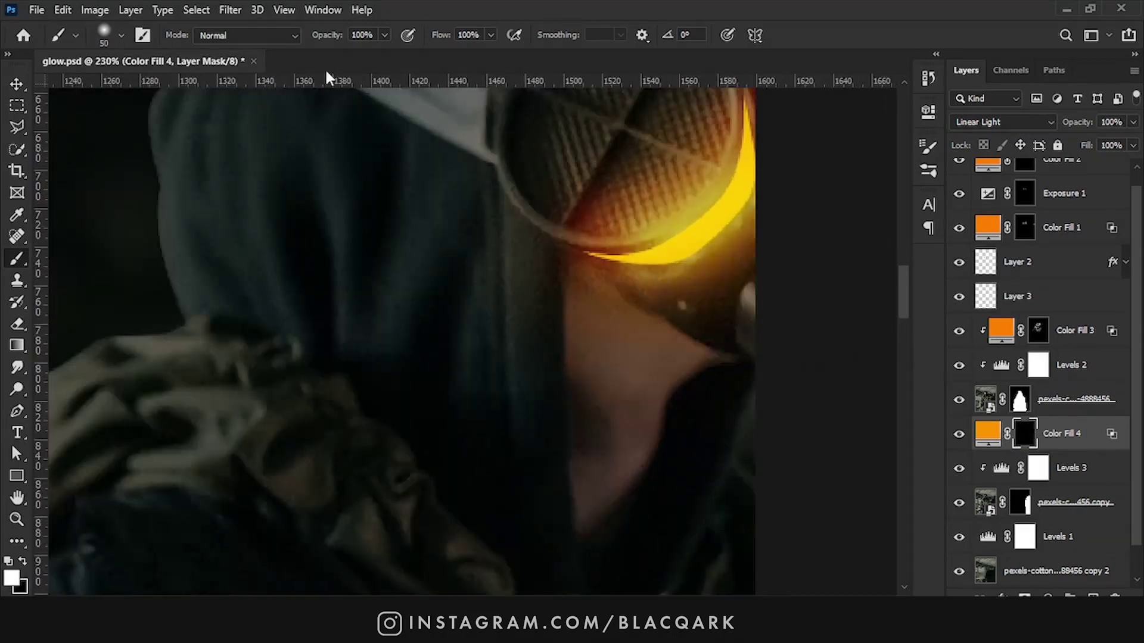
scroll(670, 381, "down", 4)
scroll(668, 408, "down", 2)
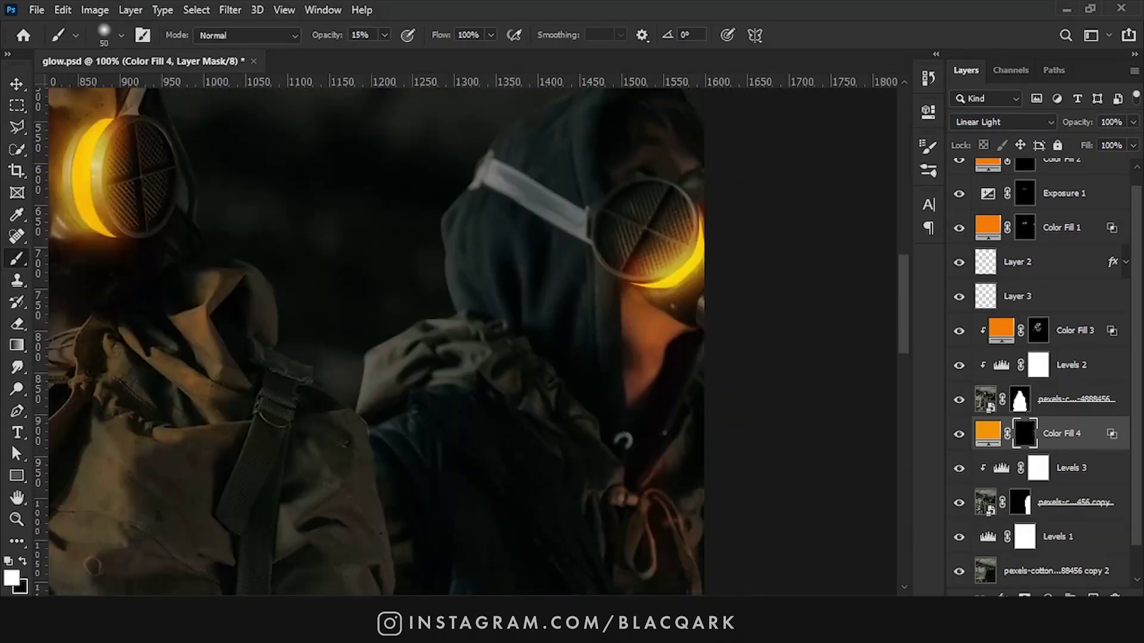
scroll(715, 476, "down", 2)
scroll(746, 520, "down", 1)
scroll(669, 513, "up", 1)
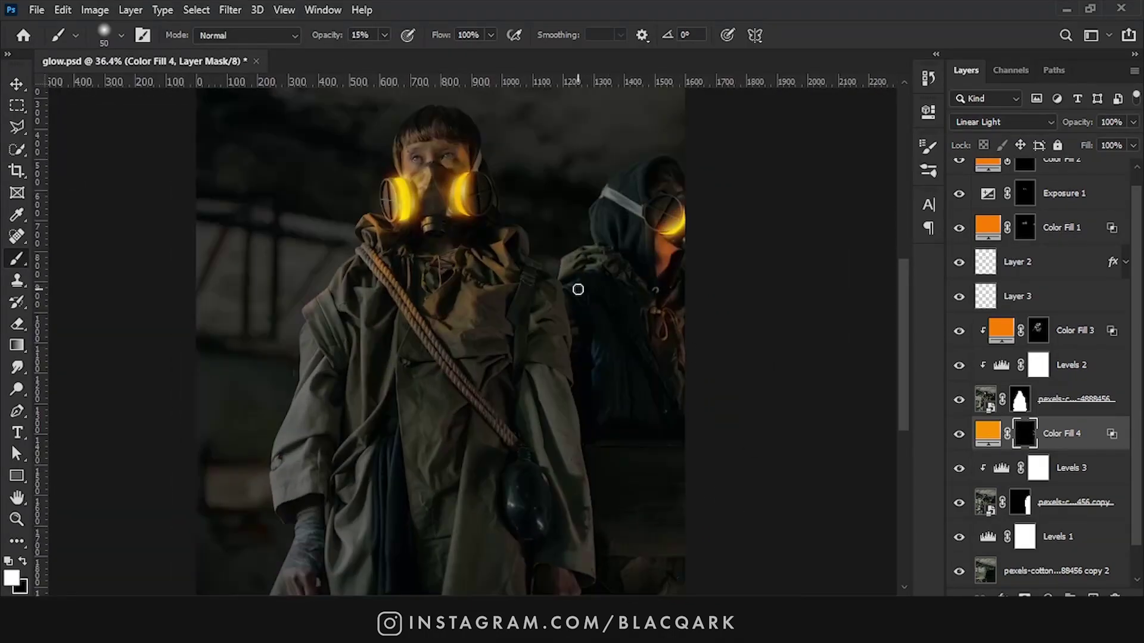
scroll(574, 288, "up", 2)
left_click(1000, 329)
Step: Add an Exposure adjustment at +2.56 clipped to Color Fill 3, with an inverted mask
left_click(1047, 596)
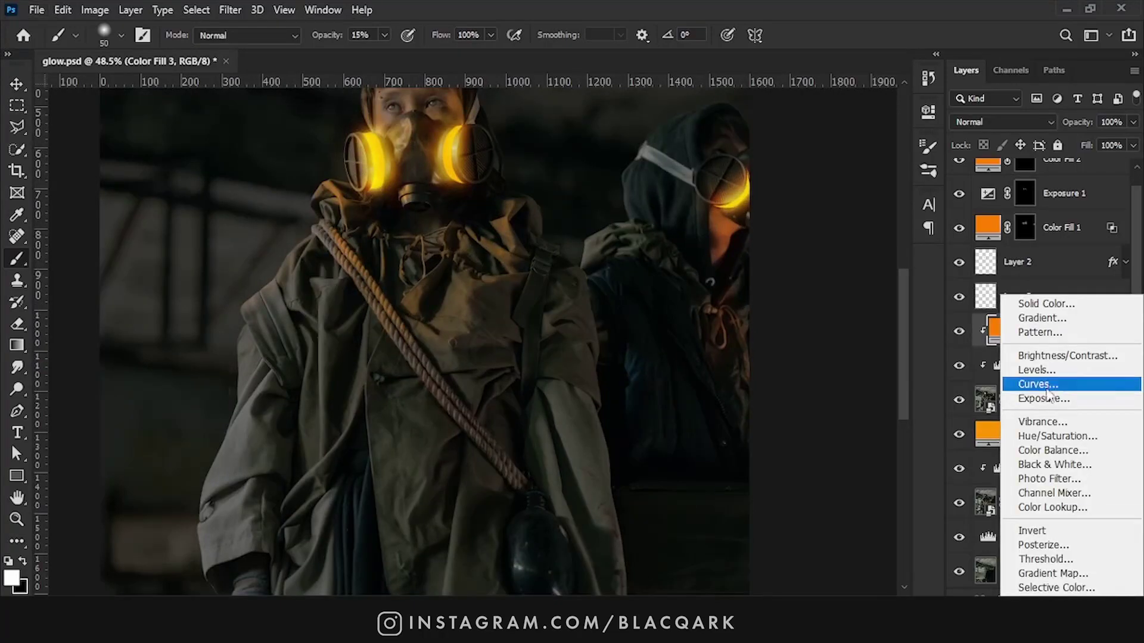
left_click(1067, 402)
left_click_drag(785, 202, 838, 203)
left_click(785, 390)
scroll(337, 209, "up", 5)
key("ctrl+i")
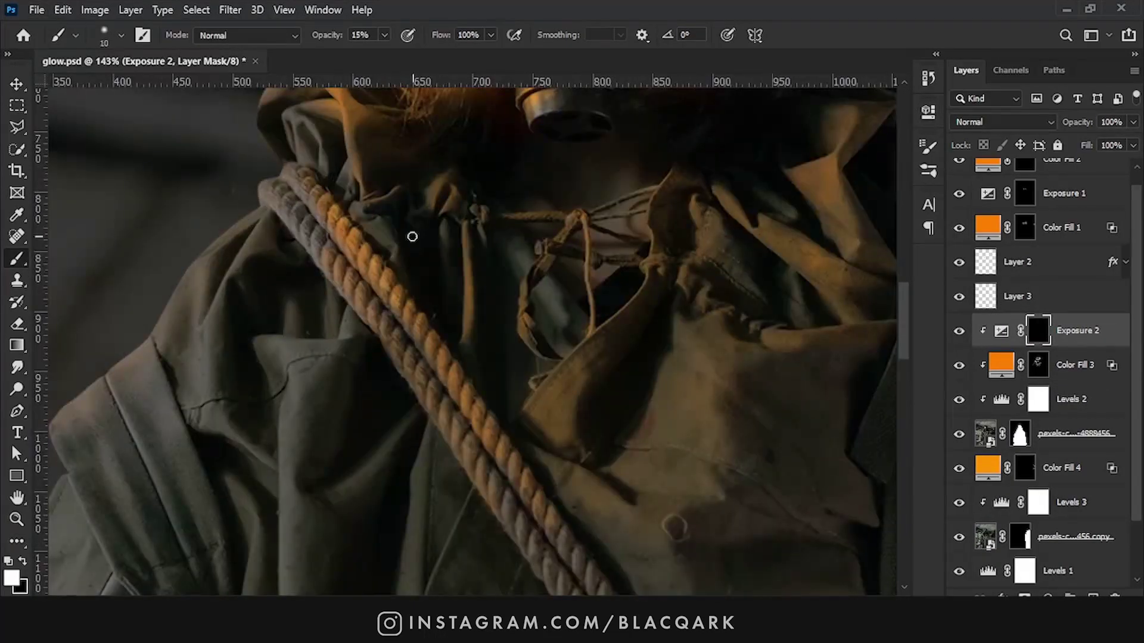
Step: Paint the brightening onto the rope and collar with a larger brush
scroll(439, 409, "down", 5)
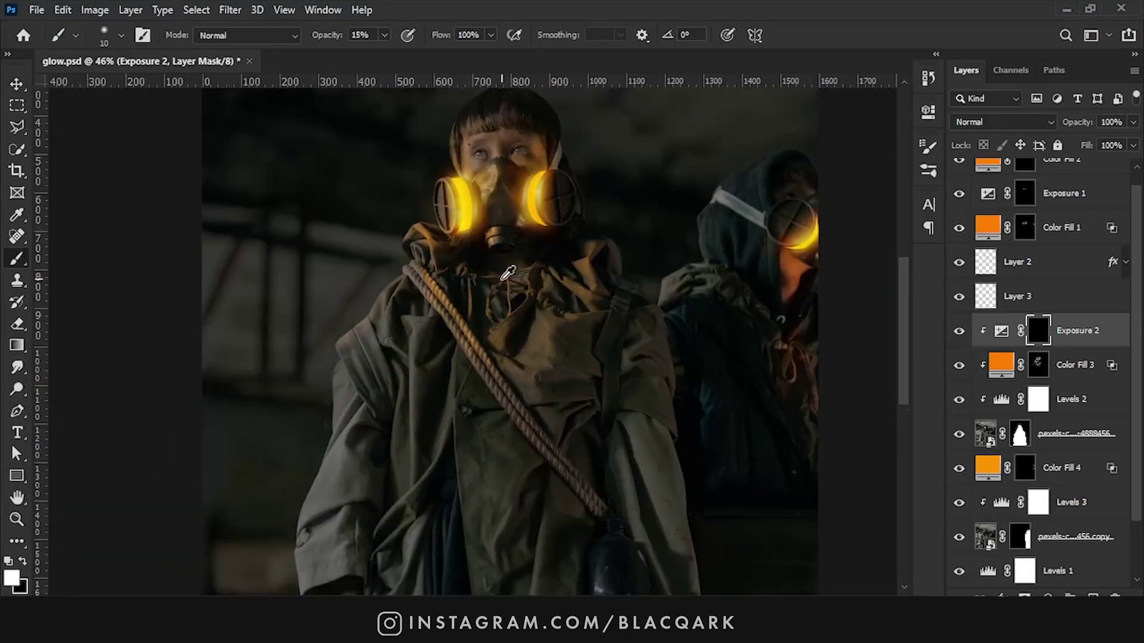
scroll(616, 265, "up", 2)
key("bracketright")
key("bracketright")
key("bracketright")
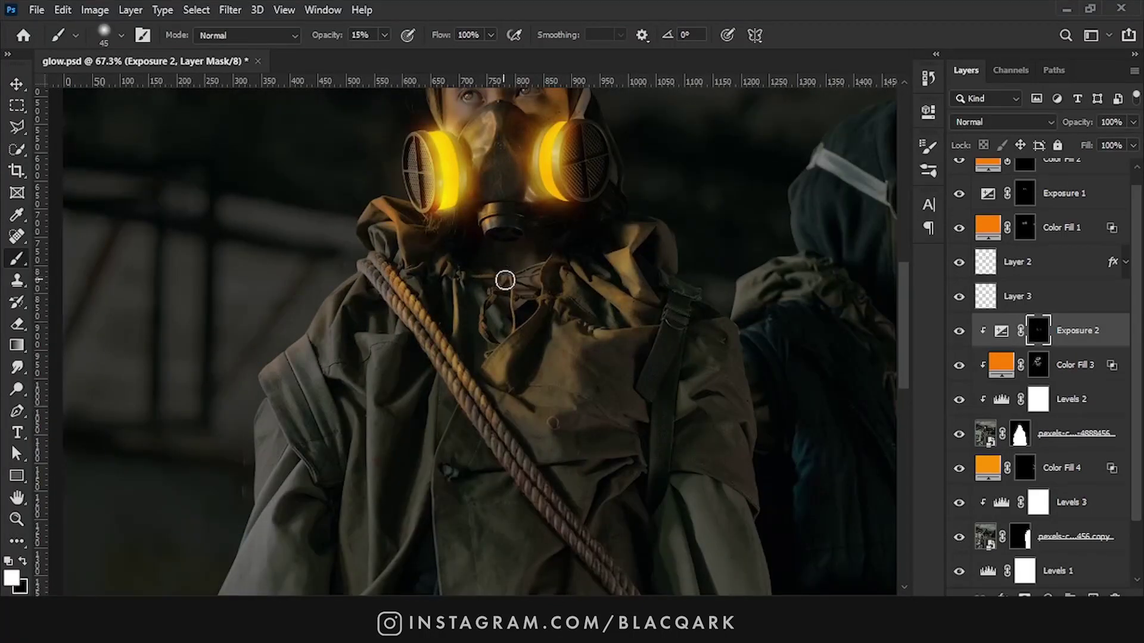
scroll(401, 200, "up", 5)
key("alt+bracketleft")
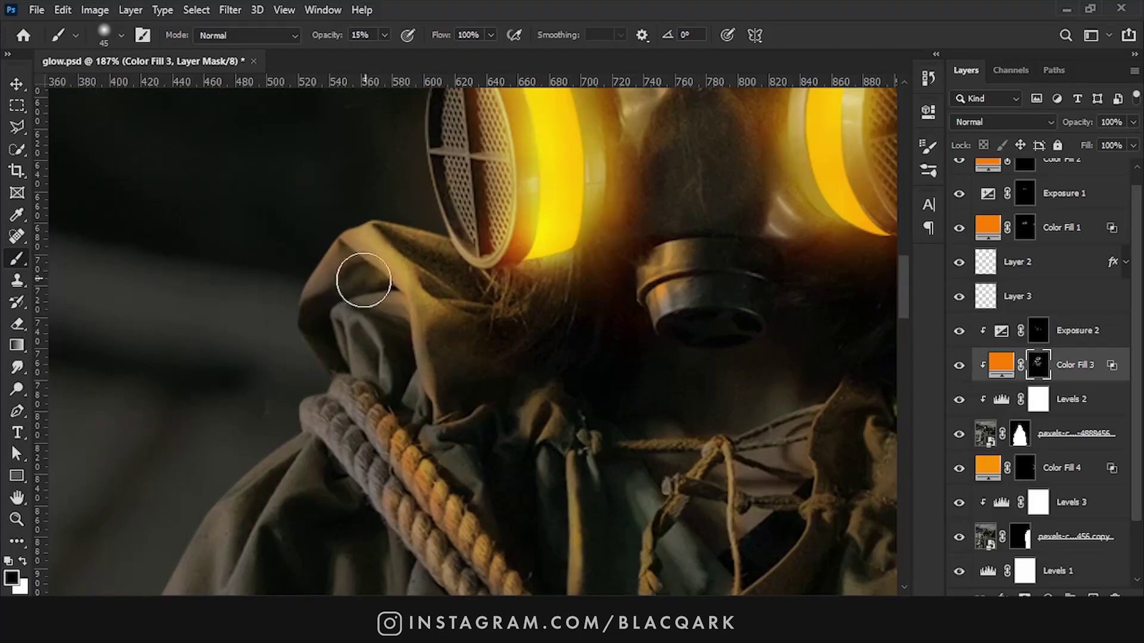
scroll(477, 416, "down", 2)
scroll(761, 404, "down", 3)
scroll(774, 417, "down", 3)
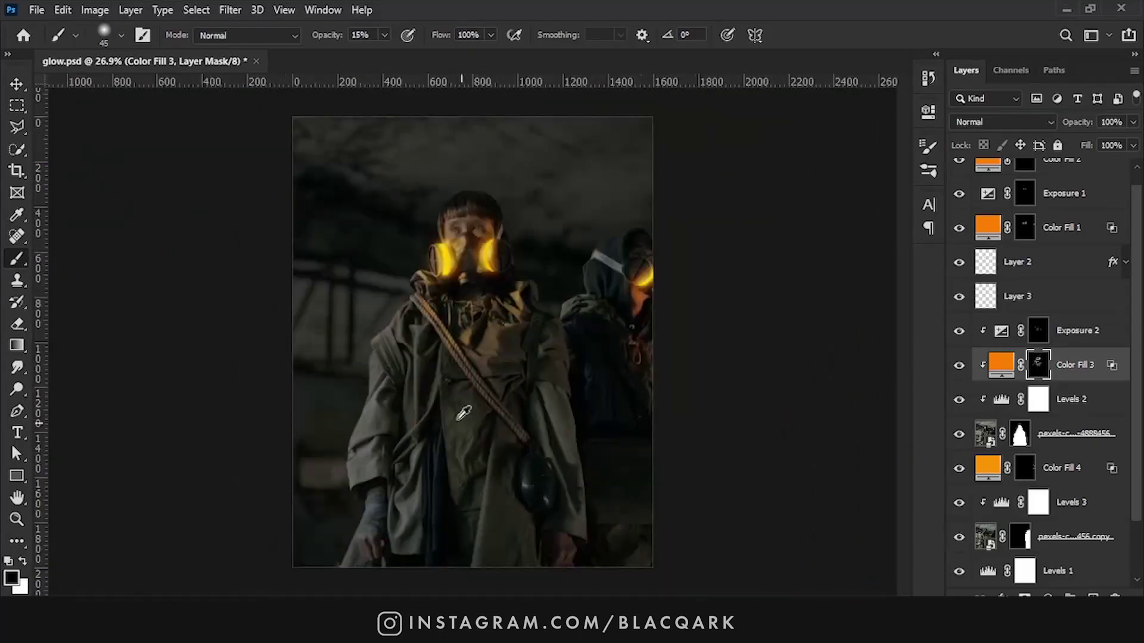
key("v")
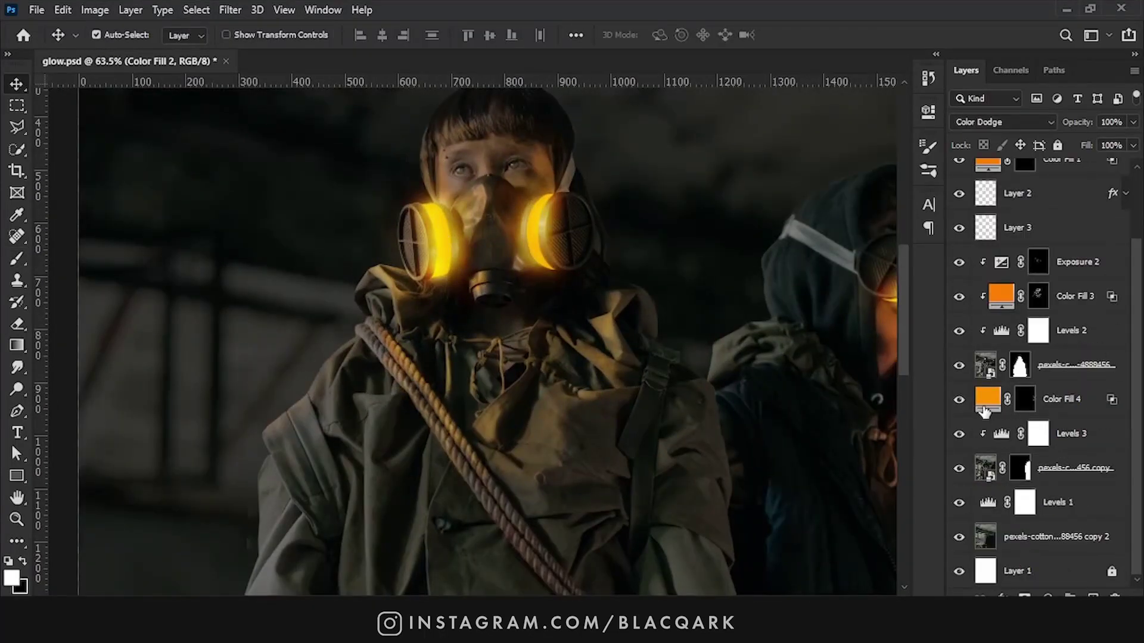
Step: Lower Levels 2's output white to 129 to darken the front figure
left_click(1038, 434)
double_click(1001, 433)
left_click(1038, 330)
left_click_drag(888, 331, 800, 333)
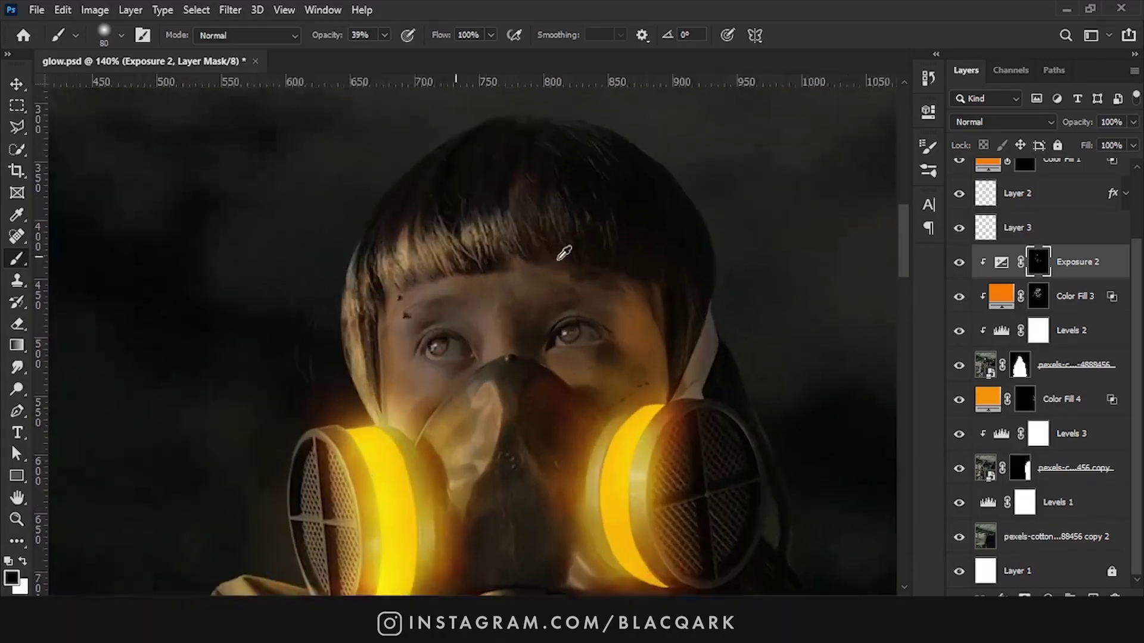
Step: Paint warm light onto the boy's hair and the right figure's hand via the fill masks
left_click(1038, 296)
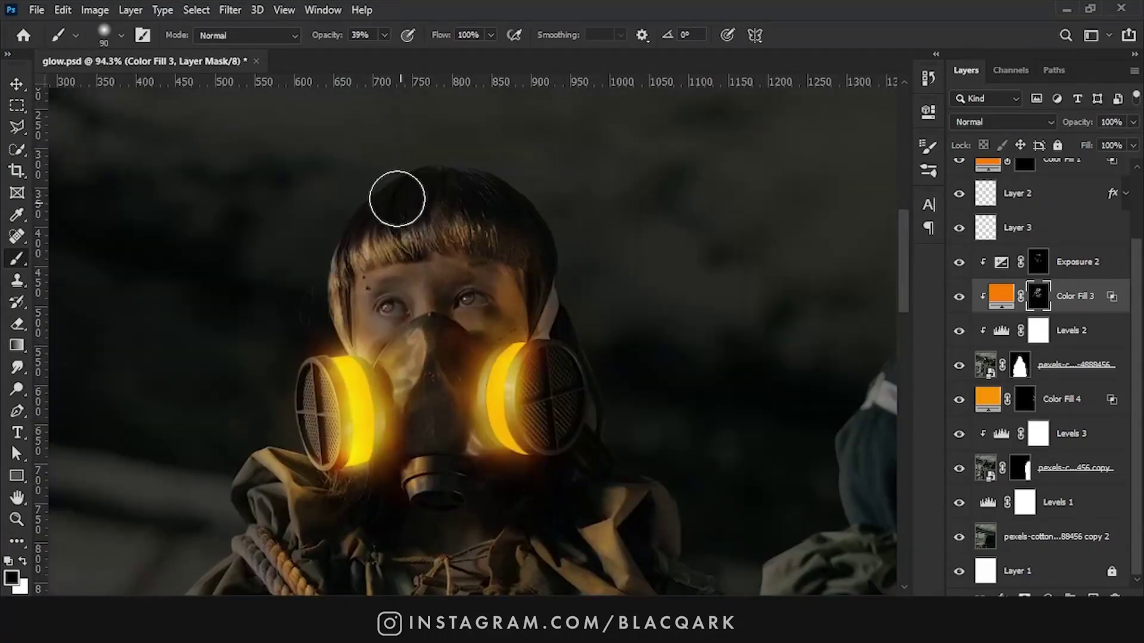
scroll(387, 209, "up", 1)
scroll(453, 226, "up", 1)
scroll(464, 246, "up", 1)
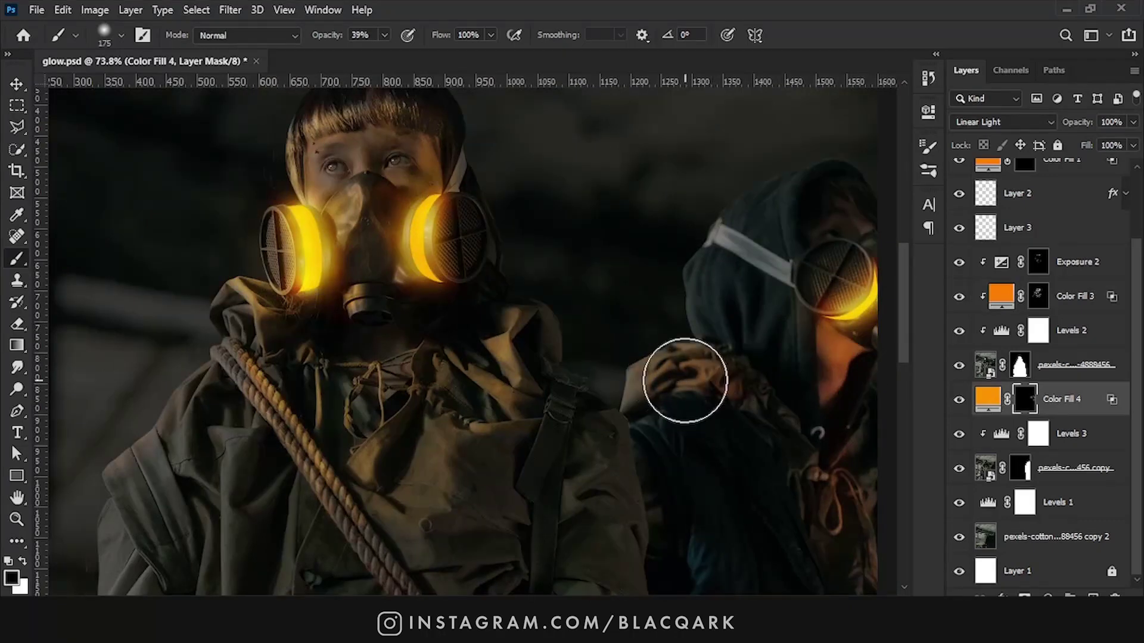
scroll(603, 421, "down", 3)
scroll(578, 442, "down", 2)
scroll(580, 436, "down", 2)
scroll(602, 400, "up", 3)
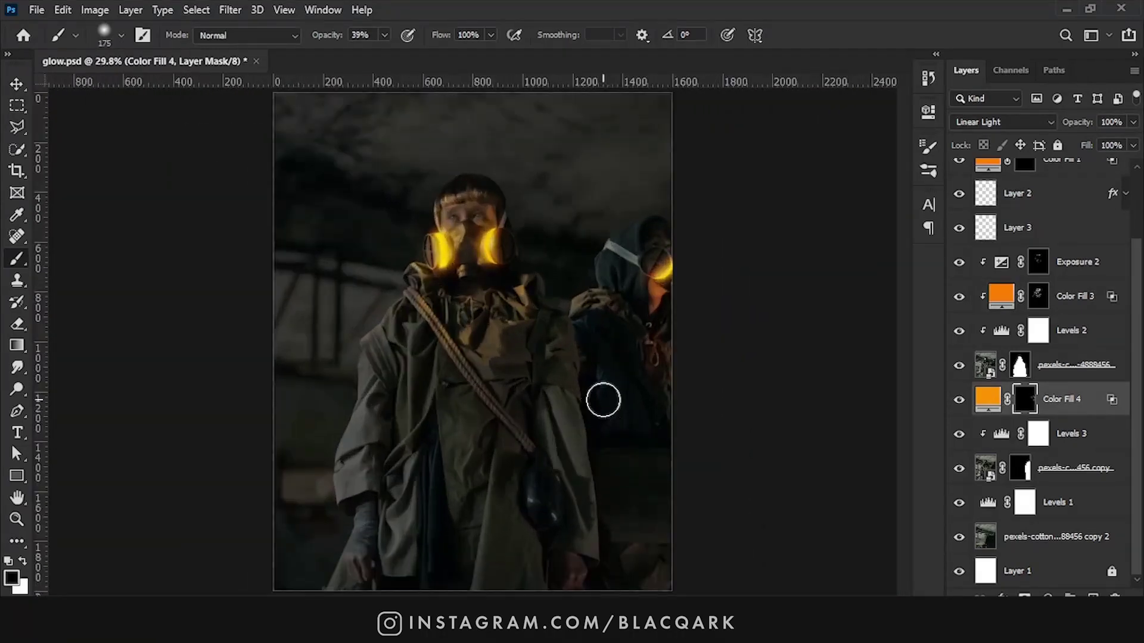
key("v")
scroll(968, 356, "up", 2)
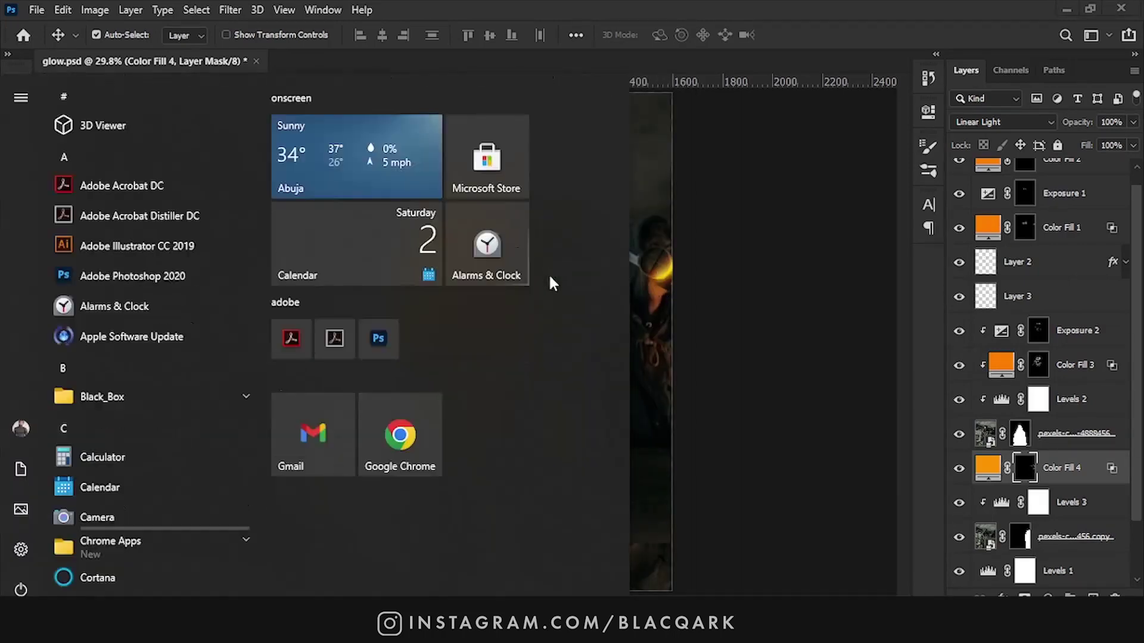
Step: Add empty Layer 4 and choose the particles brush at size 30
scroll(500, 247, "up", 2)
scroll(499, 247, "down", 2)
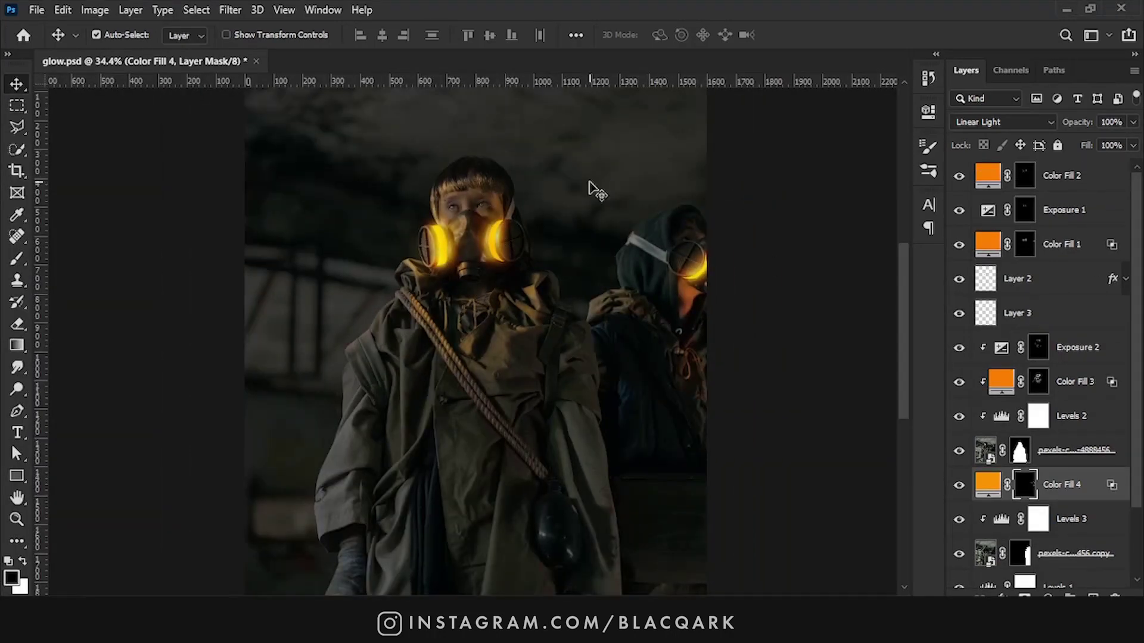
key("ctrl+shift+alt+n")
right_click(470, 250)
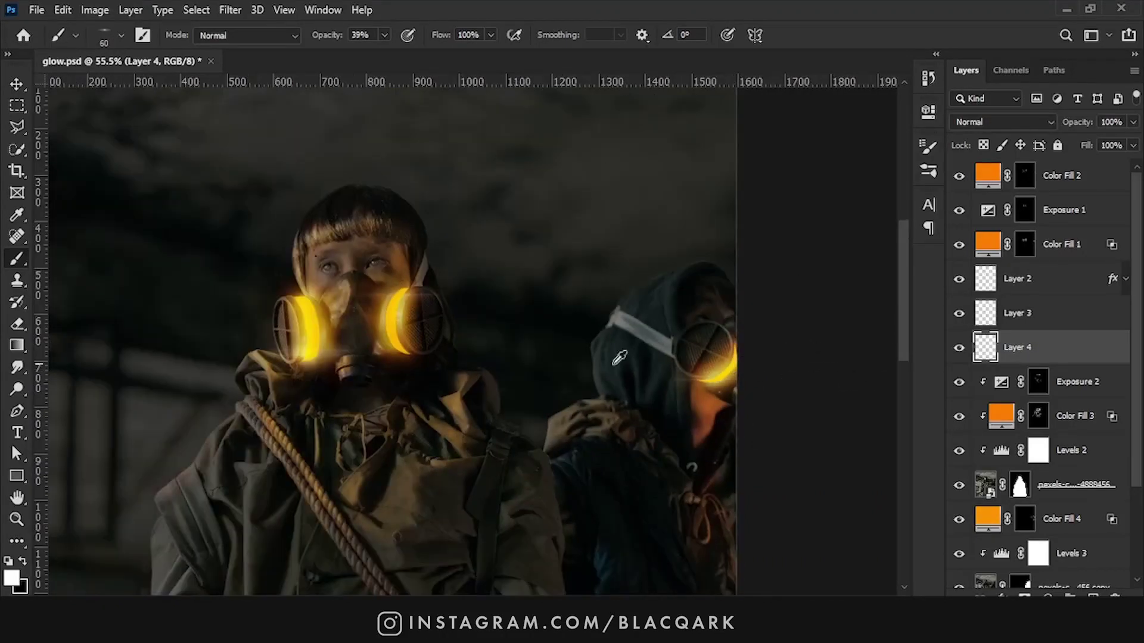
key("v")
key("ctrl+shift+alt+n")
key("b")
right_click(483, 325)
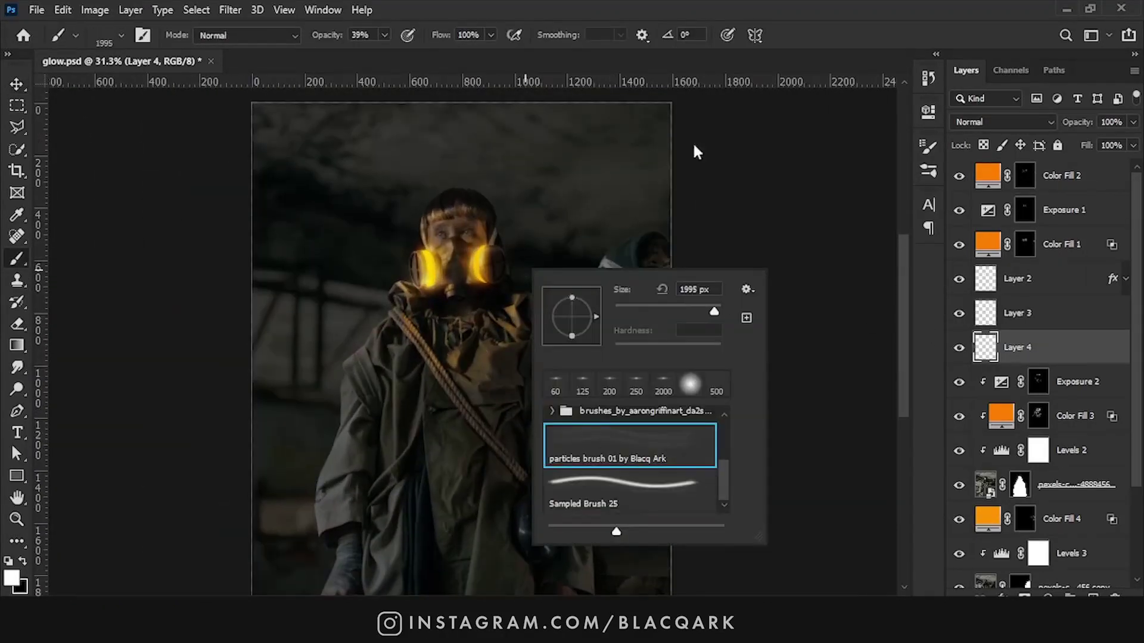
type("30")
key("Return")
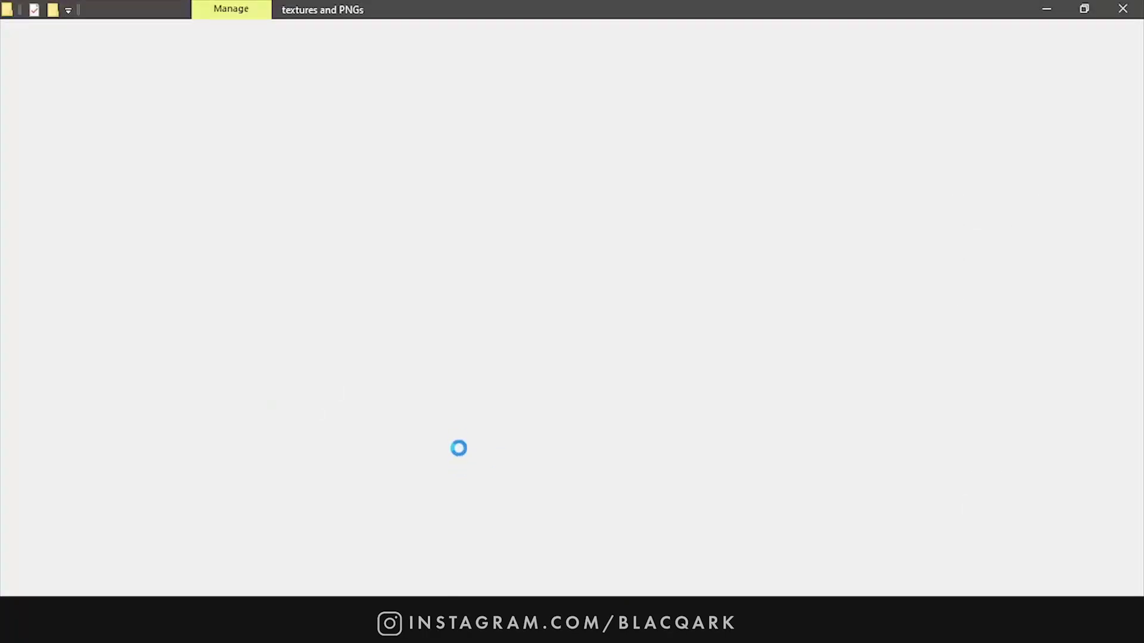
Step: Drag IMG_6635 from the textures and PNGs folder onto the canvas
scroll(654, 382, "down", 5)
scroll(789, 392, "down", 3)
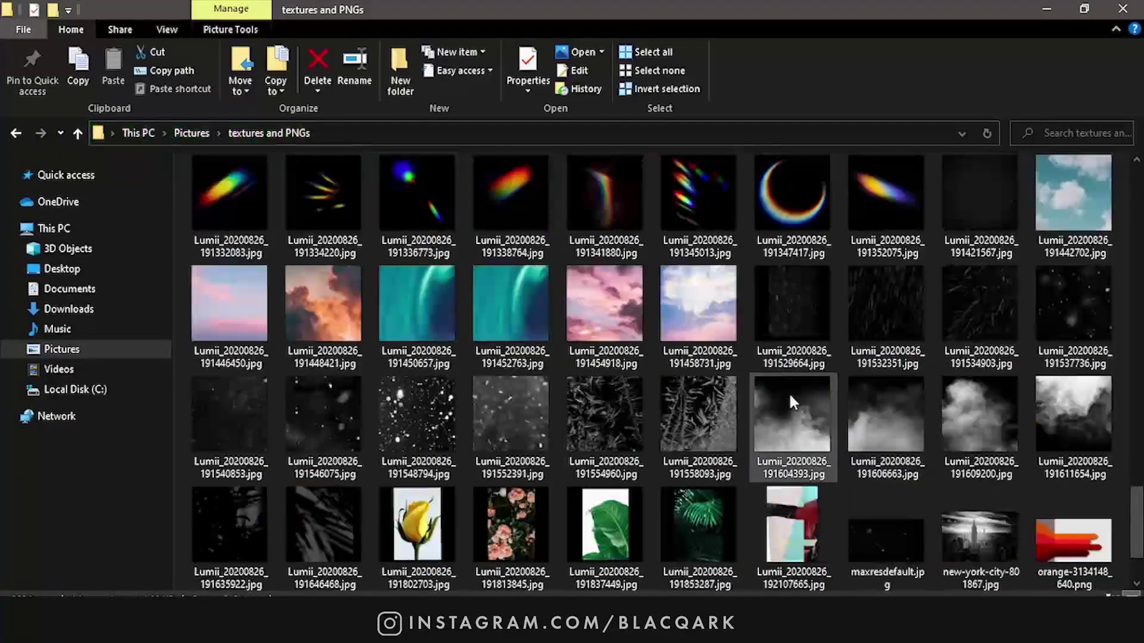
scroll(789, 392, "up", 3)
scroll(786, 380, "up", 5)
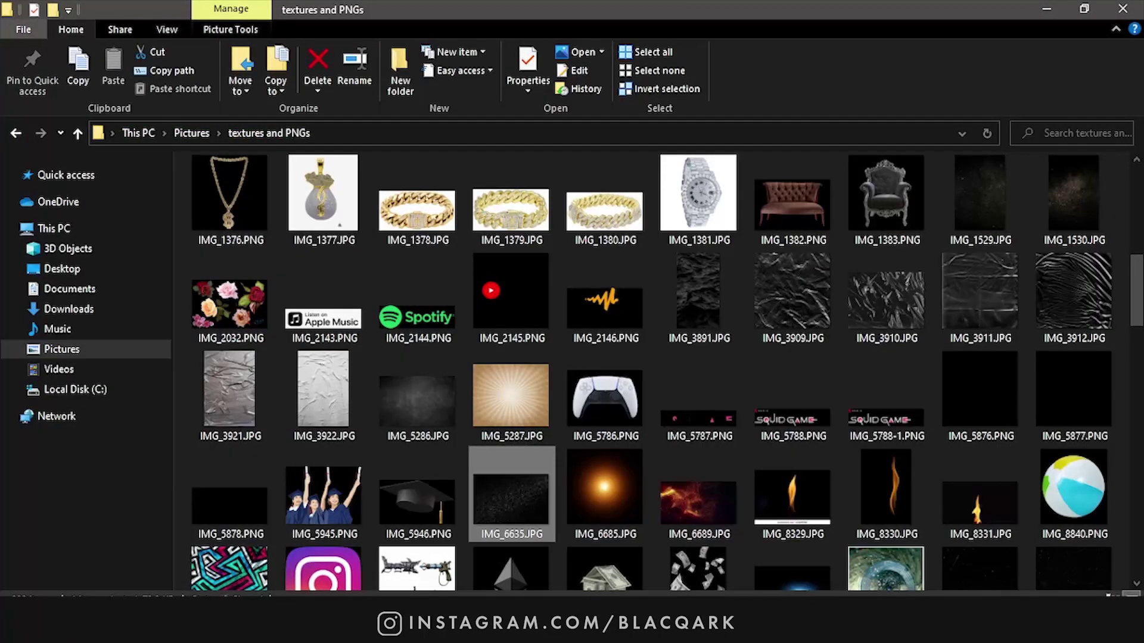
left_click_drag(512, 497, 432, 590)
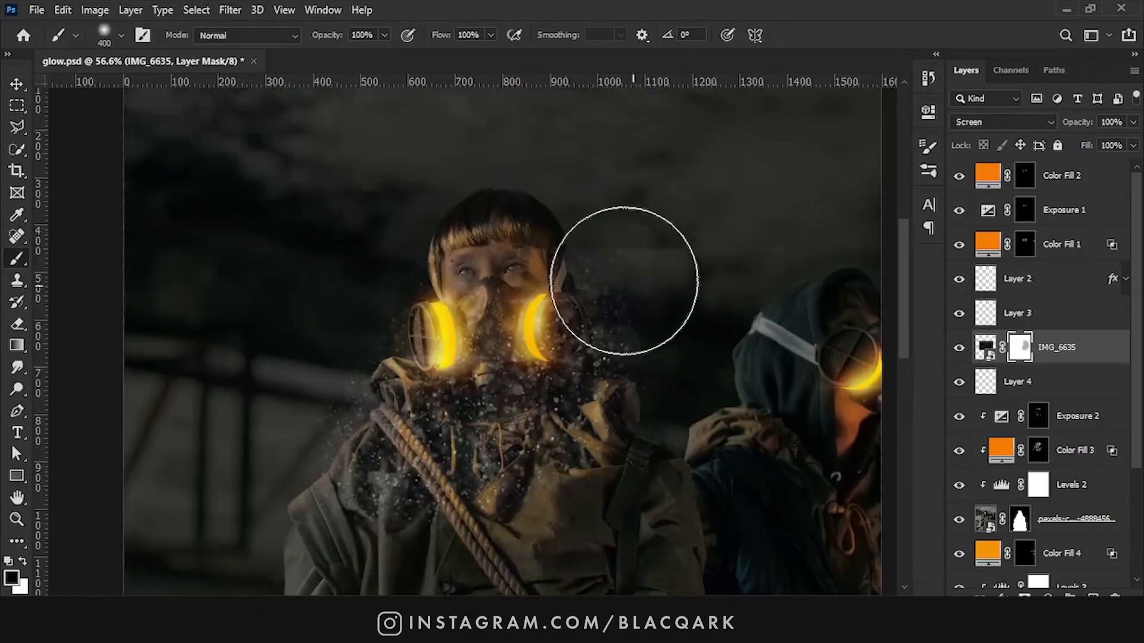
Step: Cut the brush to 300, move the IMG_6635 copy onto the right figure's goggle, select Levels 1
key("bracketleft")
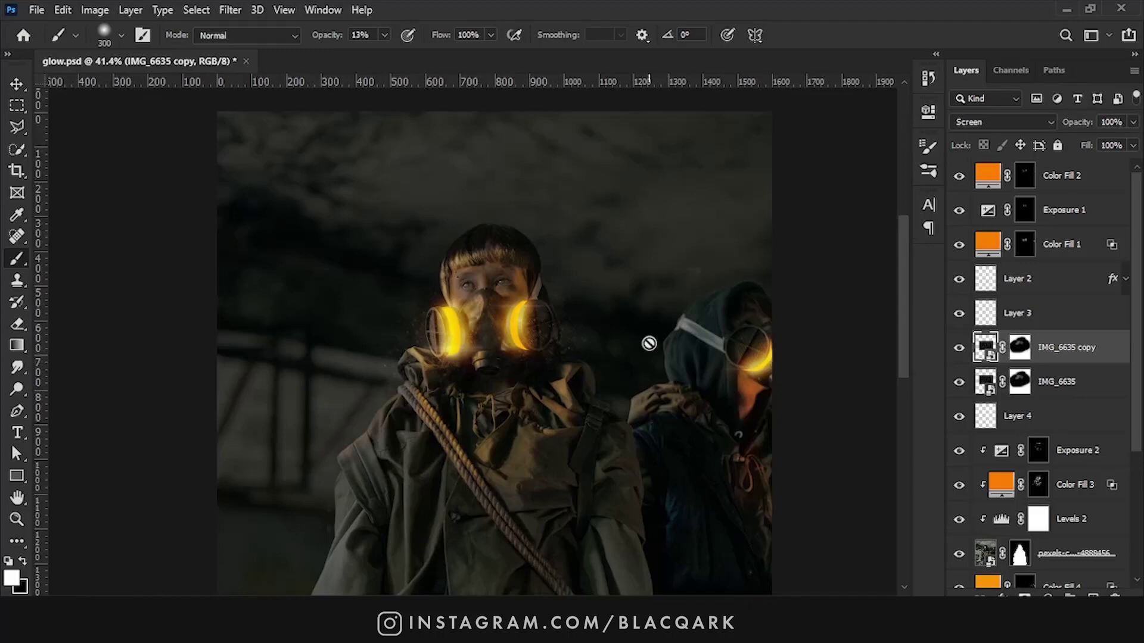
key("ctrl+t")
left_click_drag(572, 345, 789, 401)
key("Return")
scroll(703, 352, "up", 1)
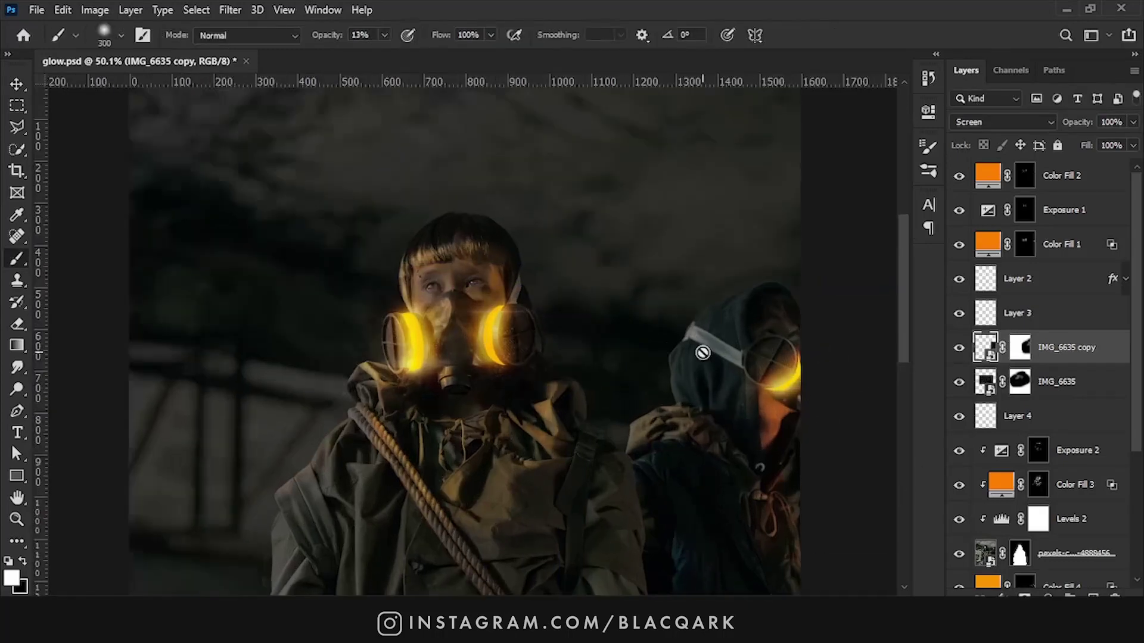
scroll(703, 352, "up", 3)
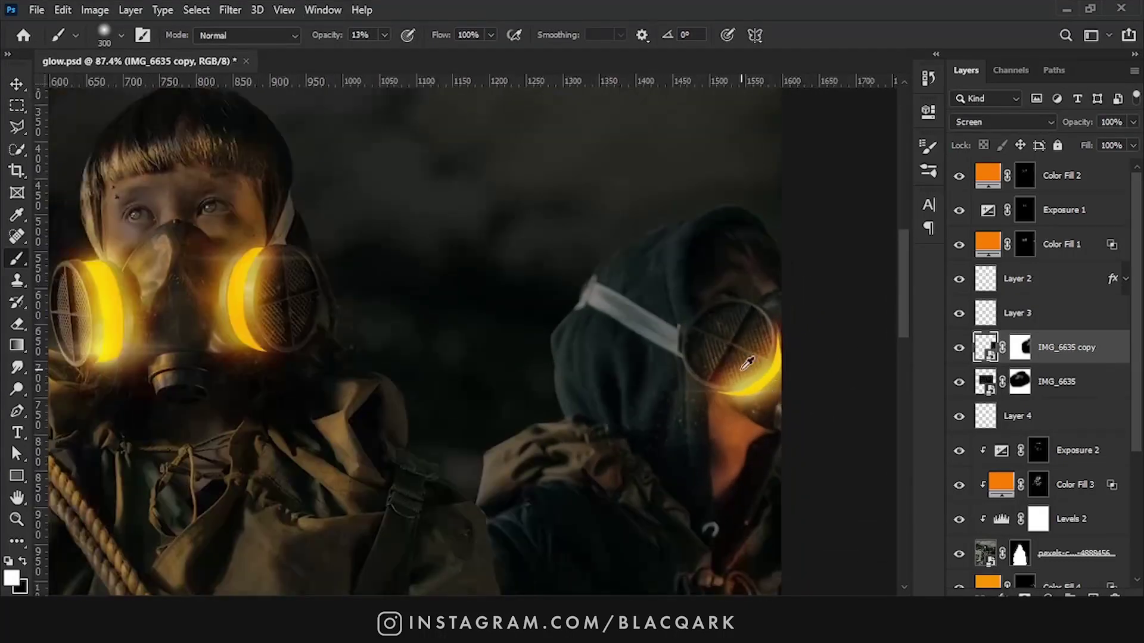
scroll(748, 363, "down", 4)
scroll(1034, 476, "down", 3)
scroll(1035, 536, "down", 2)
left_click(1079, 511)
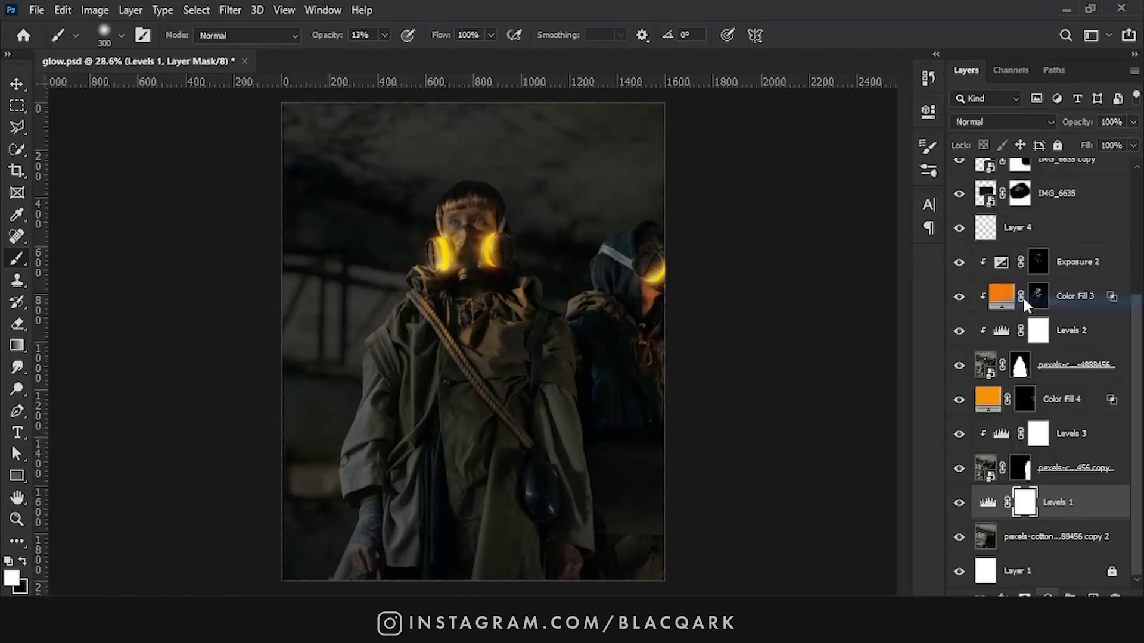
Step: Add a pale-yellow Color Fill 5 above Levels 1 with an inverted black mask
left_click(776, 114)
left_click(1078, 117)
key("ctrl+i")
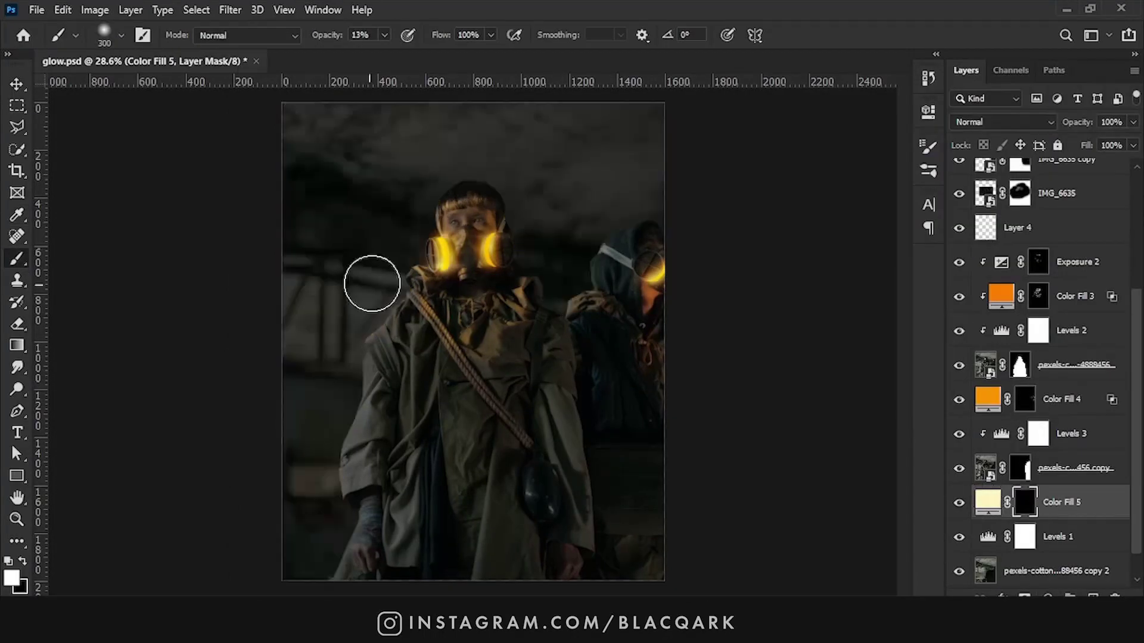
Step: Import the 20 Smoke Brushes set and choose a large smoke brush
key("F5")
left_click_drag(903, 495, 917, 232)
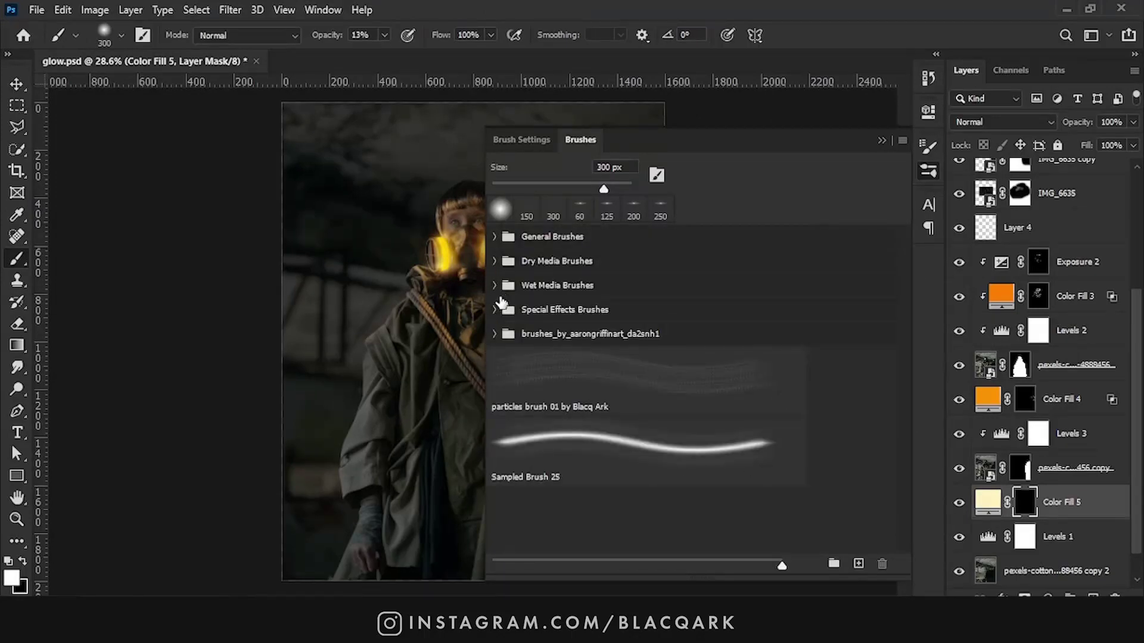
left_click(902, 140)
left_click(953, 352)
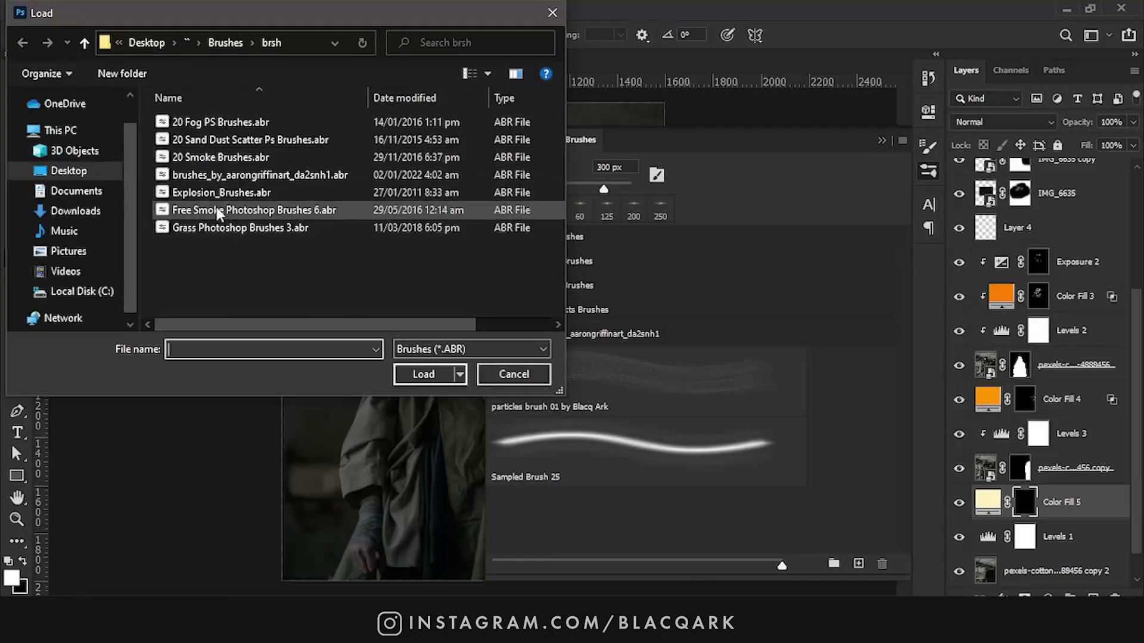
left_click(217, 210)
double_click(220, 156)
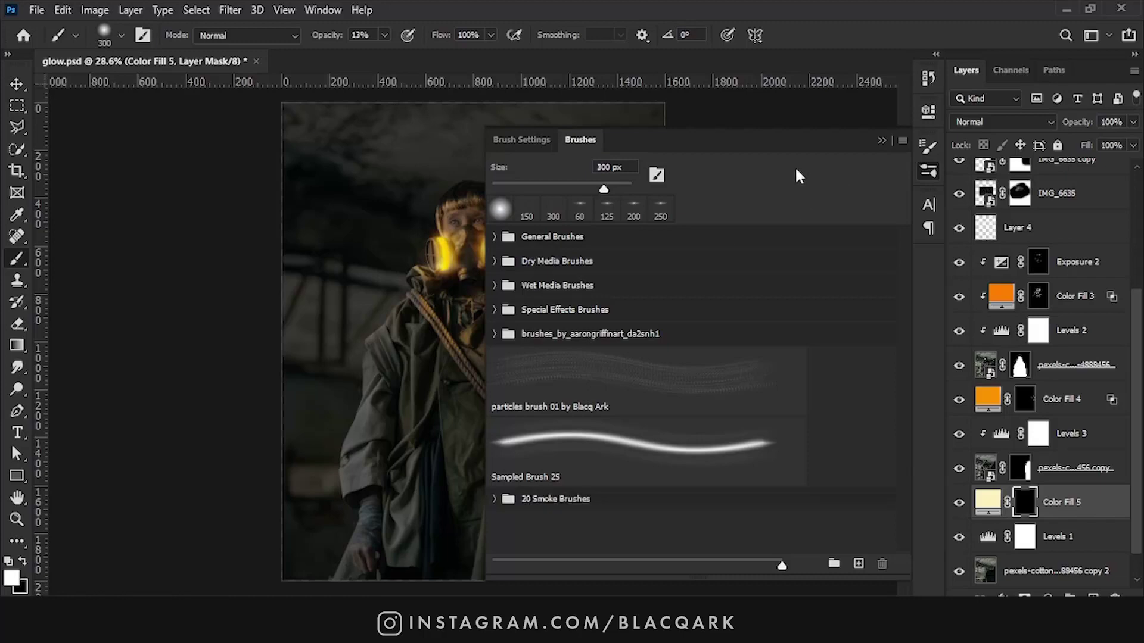
left_click(494, 499)
left_click(631, 364)
left_click(494, 321)
Step: Import Free Smoke Photoshop Brushes 6 and pick a smoke brush sized 2800 px
left_click(903, 140)
left_click(953, 352)
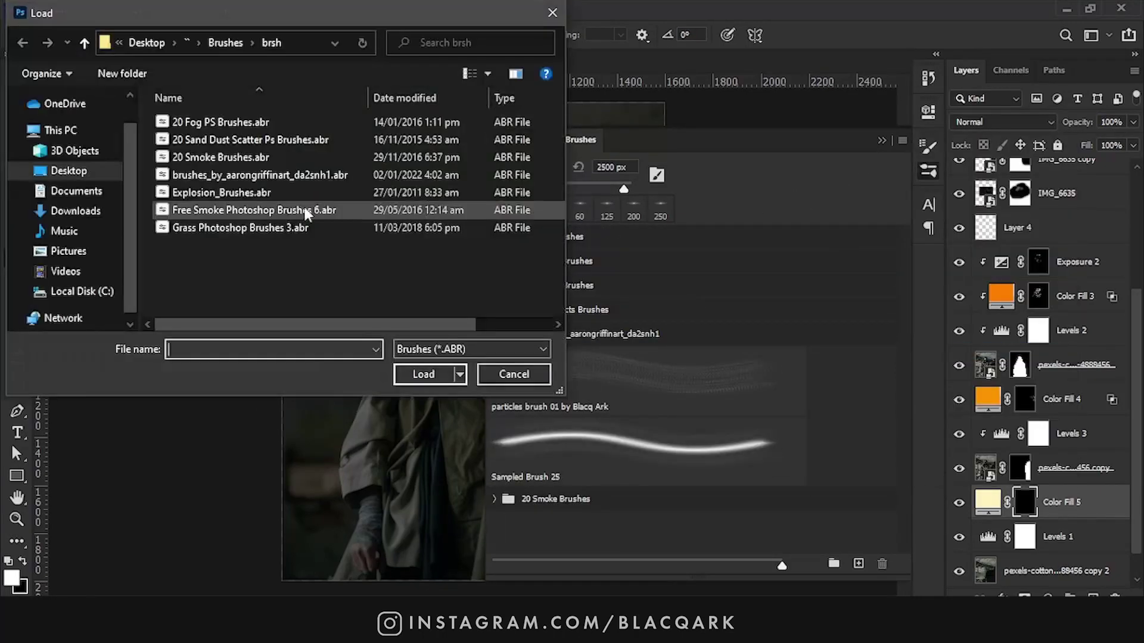
double_click(305, 211)
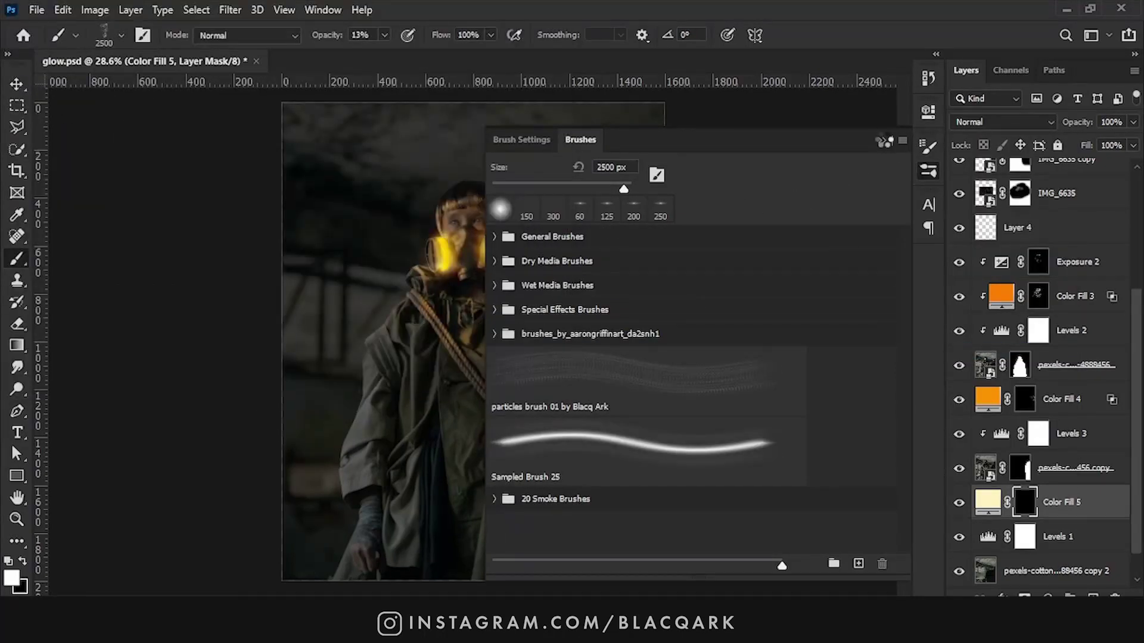
left_click(596, 455)
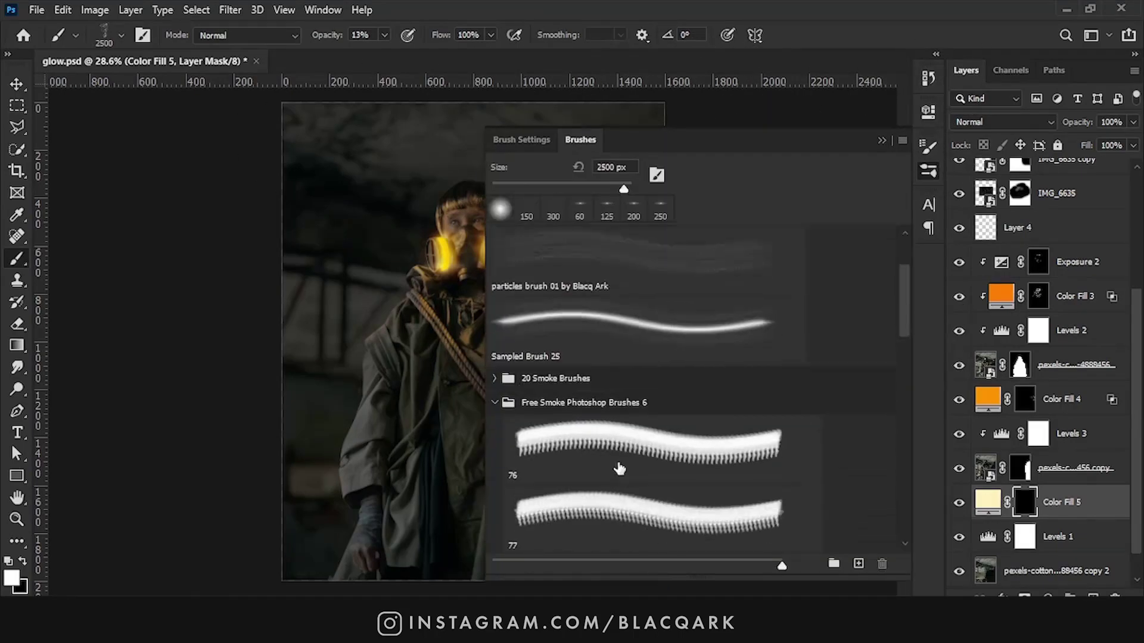
double_click(620, 467)
scroll(453, 417, "down", 2)
key("bracketleft")
key("bracketleft")
key("bracketleft")
Step: Paint smoke puffs over the figures and the right side, then check the pale-yellow fill colour
scroll(417, 447, "up", 2)
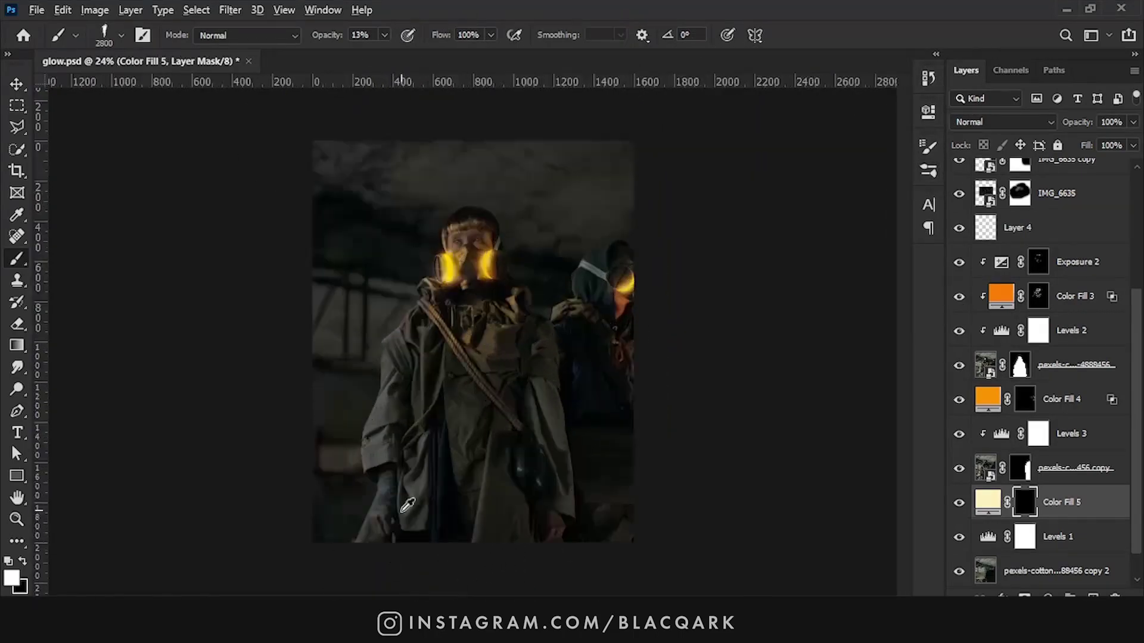
left_click_drag(322, 34, 317, 35)
left_click_drag(451, 423, 533, 433)
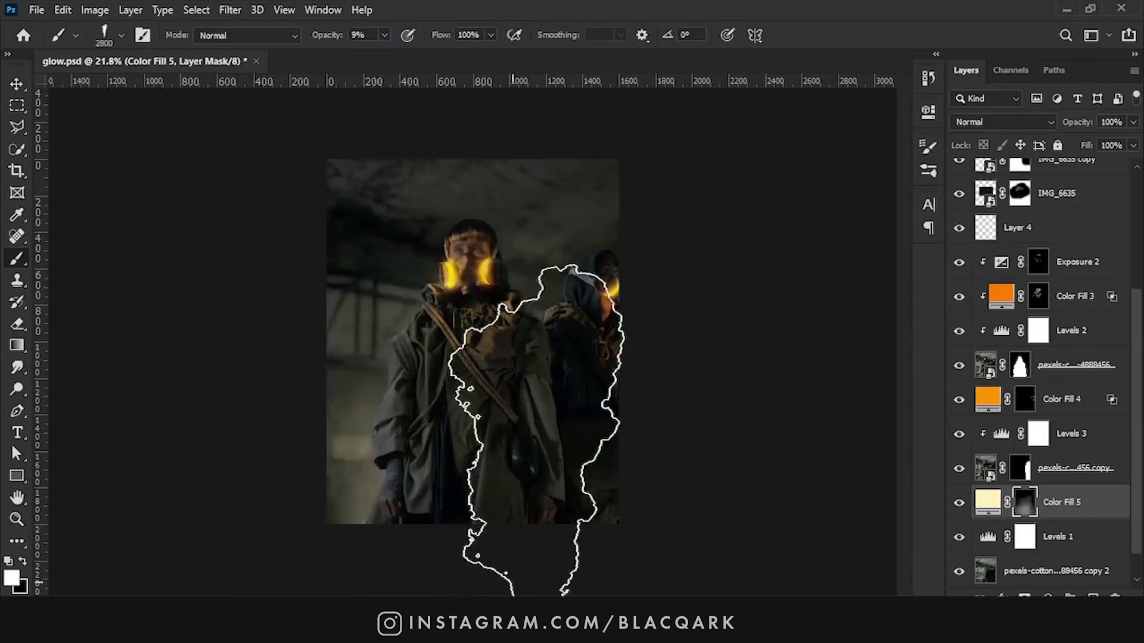
left_click(1047, 596)
left_click(987, 502)
double_click(987, 502)
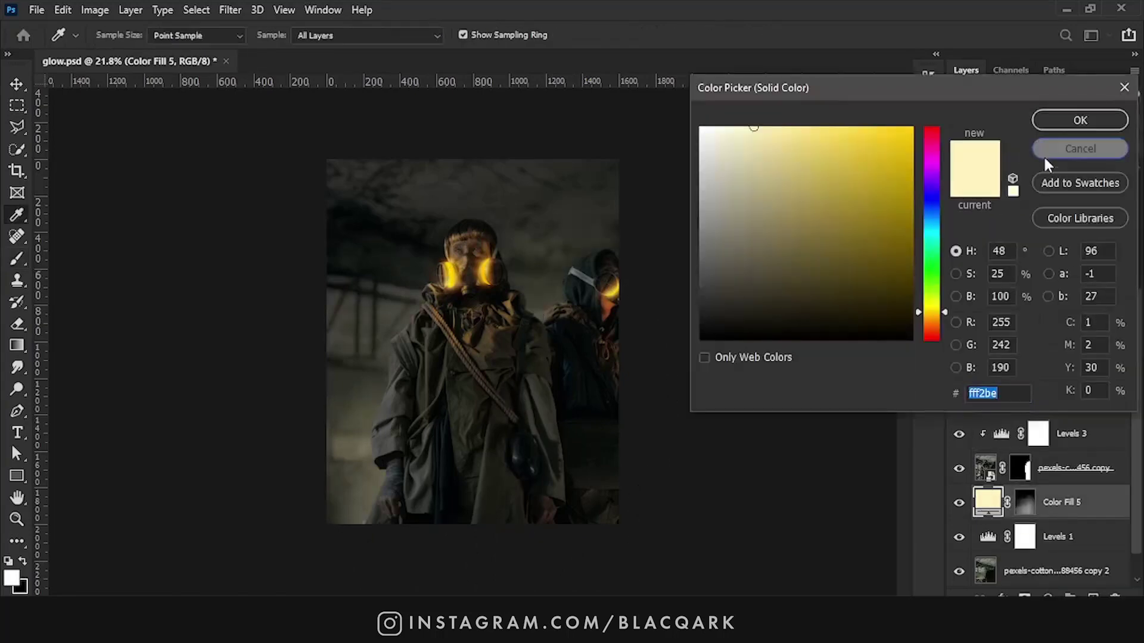
left_click(1042, 152)
Step: Add Color Fill 6, a pale-yellow fill above Levels 3 with an inverted mask
left_click(1038, 433)
left_click(1047, 596)
left_click(1045, 307)
left_click(1078, 118)
key("ctrl+i")
scroll(528, 512, "down", 1)
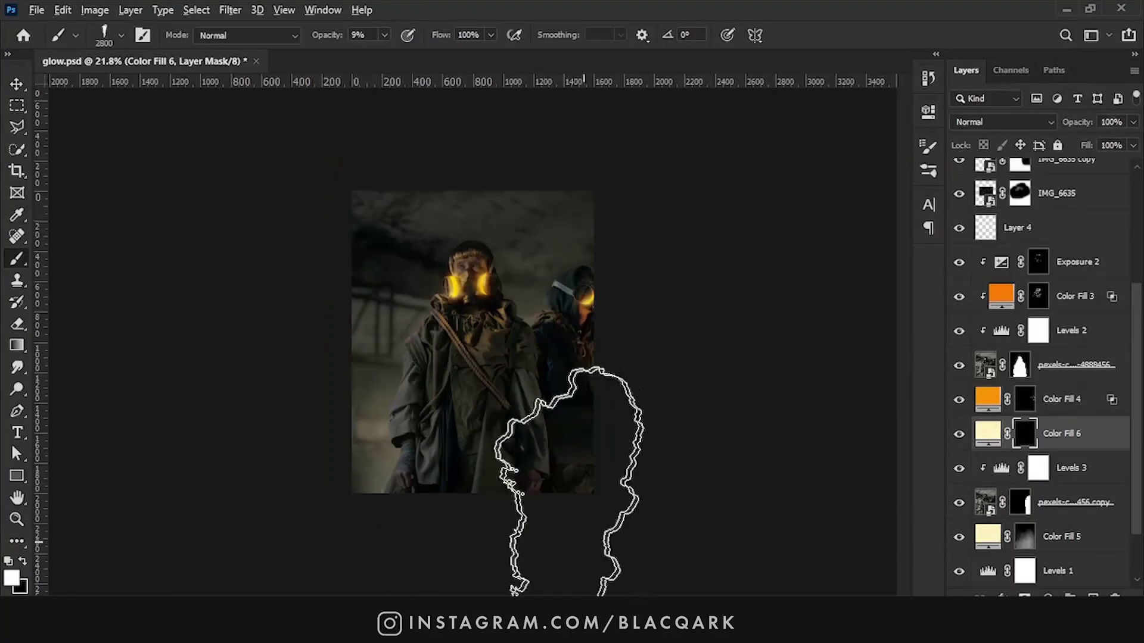
scroll(1043, 358, "up", 1)
Step: Add Color Fill 7, another pale-yellow fill above Exposure 2 with an inverted mask
left_click(1097, 332)
left_click(1047, 596)
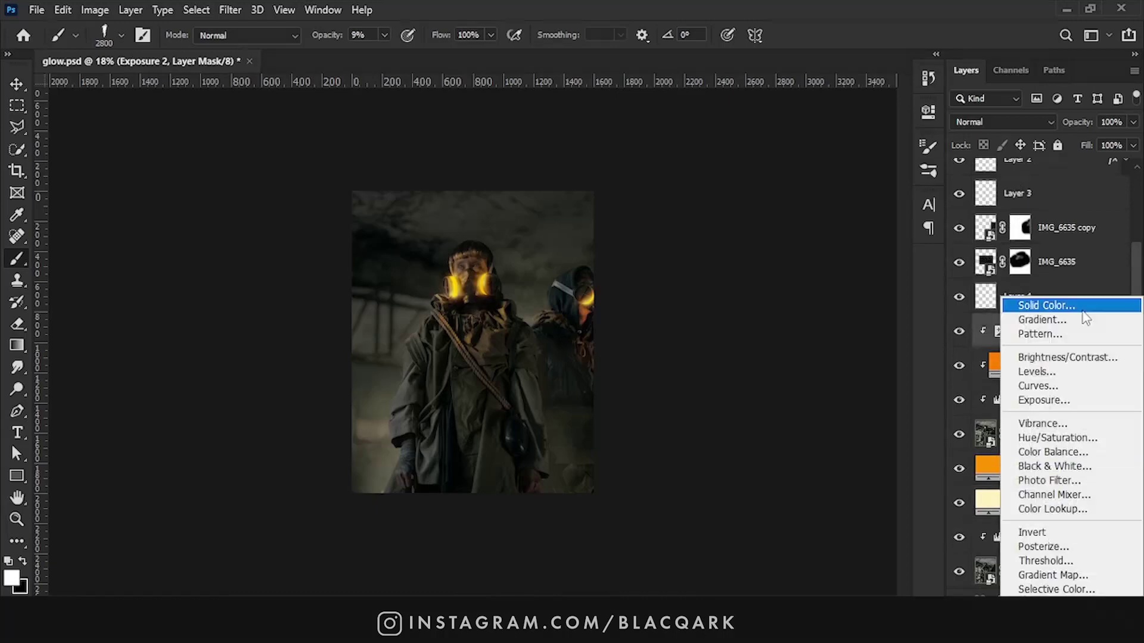
left_click(971, 304)
left_click(1045, 121)
key("ctrl+i")
Step: Pick a smaller brush and create new Layer 5 above Layer 4 for particles
key("b")
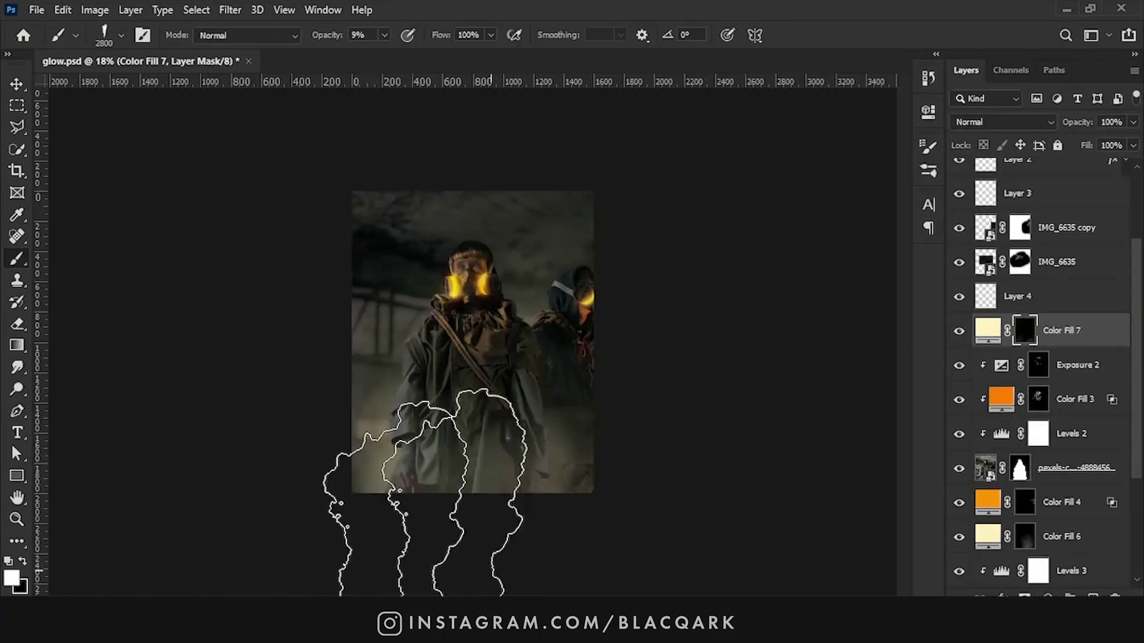
scroll(469, 329, "up", 3)
scroll(469, 330, "up", 2)
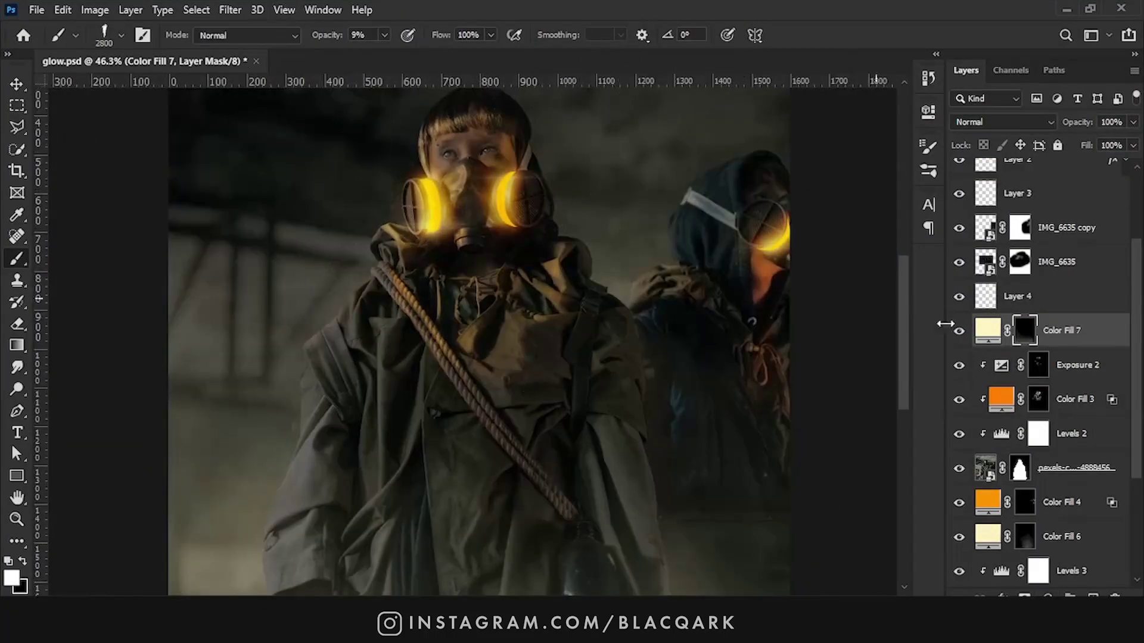
right_click(628, 312)
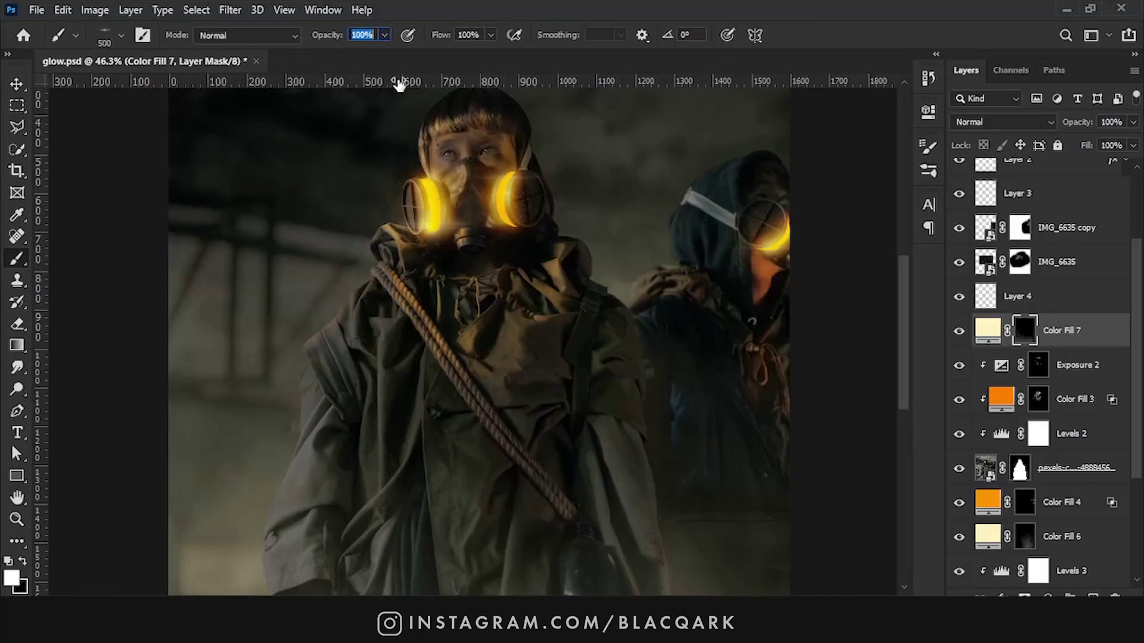
scroll(432, 225, "up", 2)
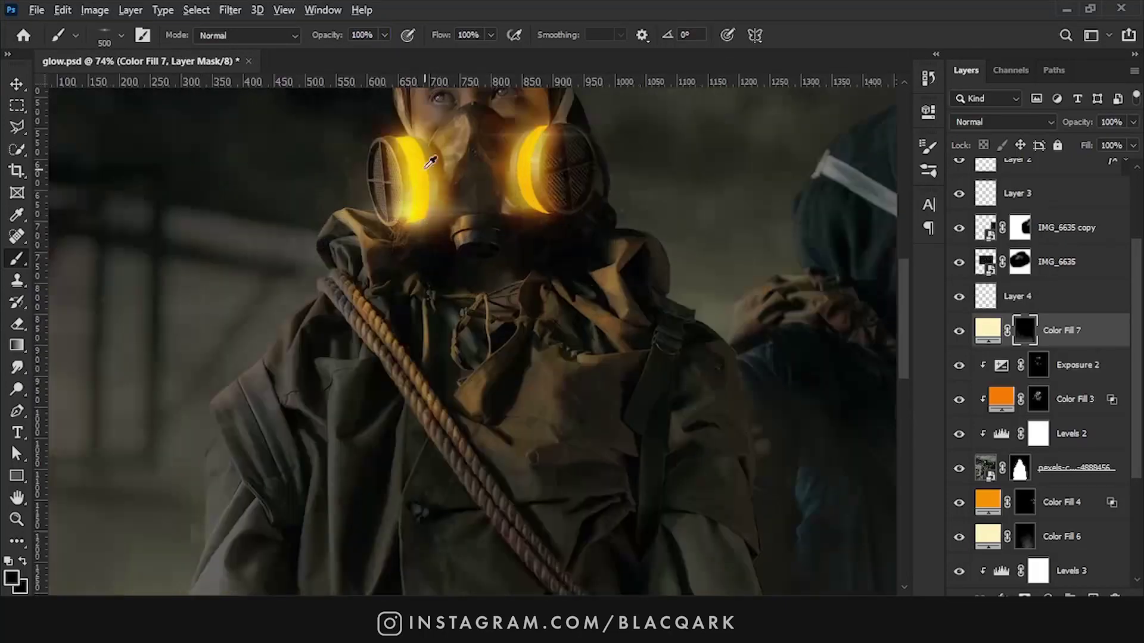
key("alt+bracketright")
left_click(421, 203, "alt")
key("ctrl+shift+alt+n")
Step: Set Layer 5 to Screen blending at 30% opacity
left_click(1004, 121)
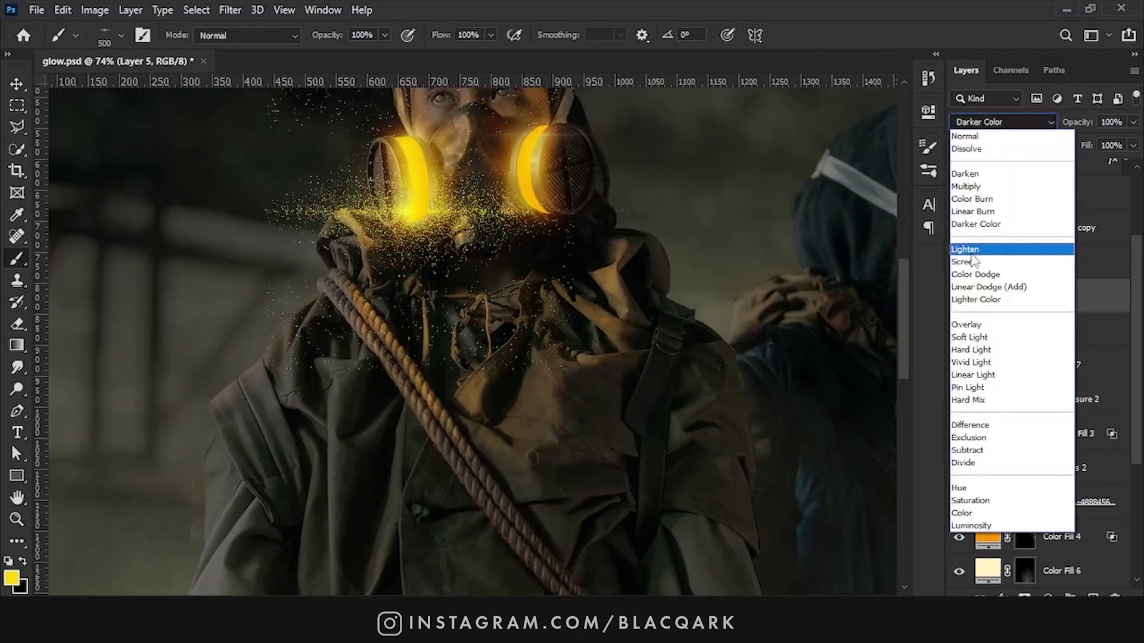
left_click(980, 258)
type("30")
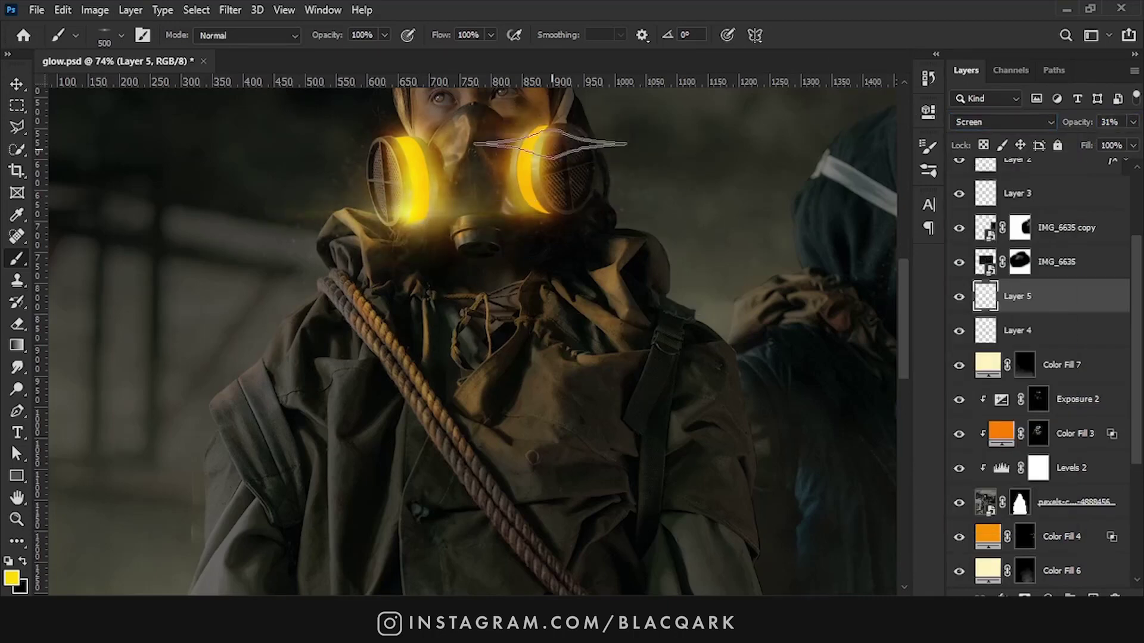
scroll(494, 158, "down", 3)
scroll(494, 158, "up", 2)
Step: Duplicate the IMG_6635 layer and give the copy a black hiding mask
key("v")
left_click(1056, 261)
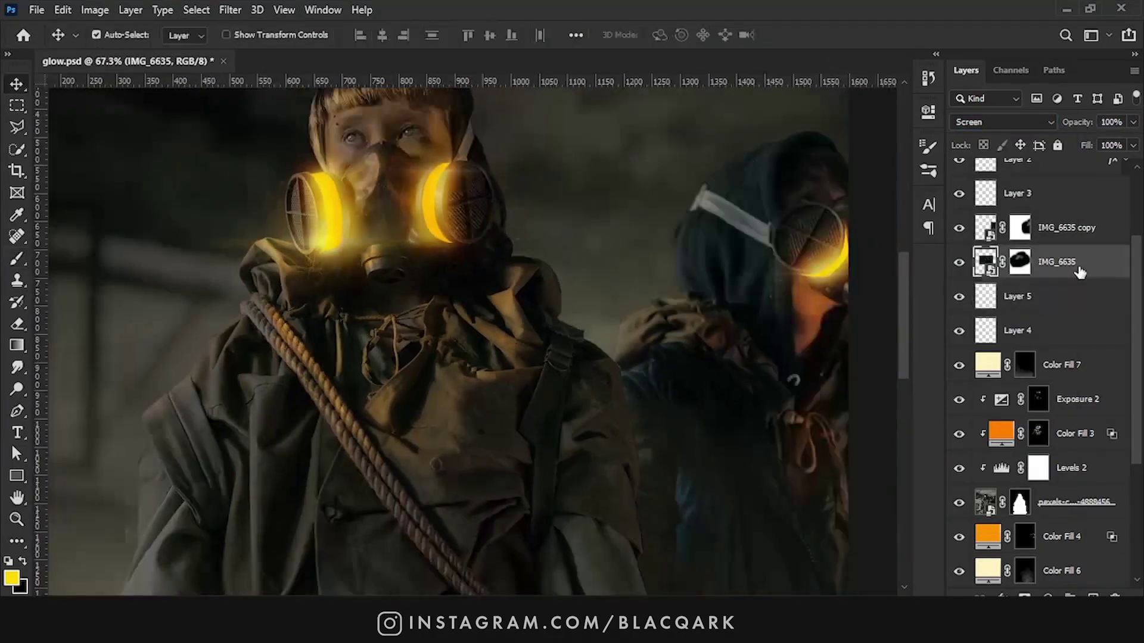
scroll(677, 509, "down", 2)
scroll(679, 511, "down", 1)
left_click_drag(536, 573, 537, 573)
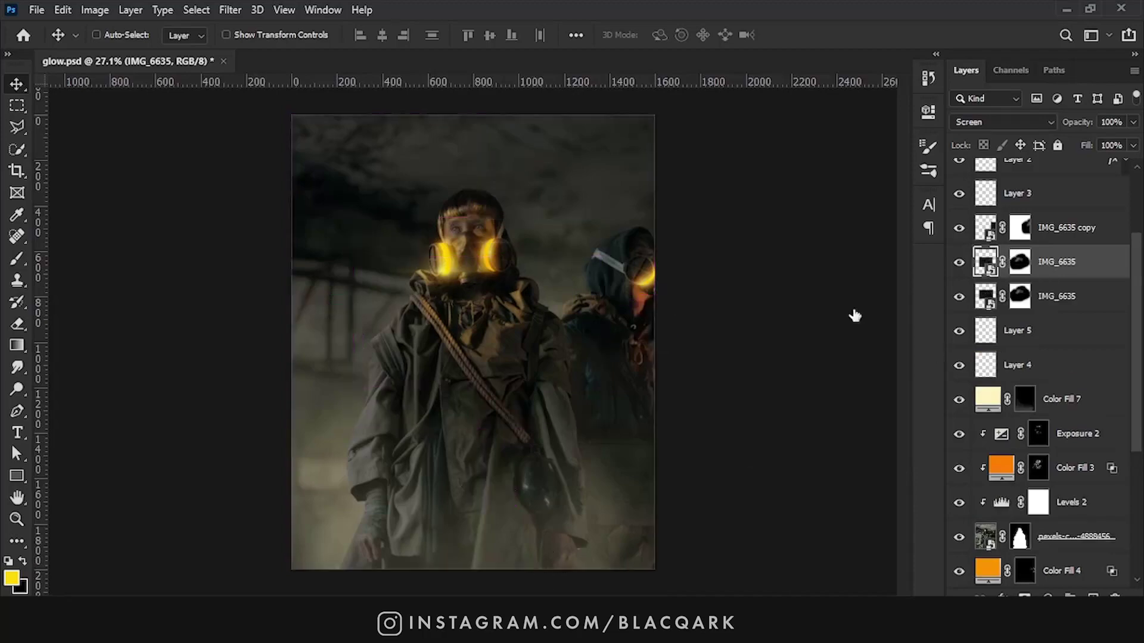
left_click(1019, 381)
Step: Set up an enlarged white brush at 38% opacity for painting the mask
key("ctrl+BackSpace")
key("d")
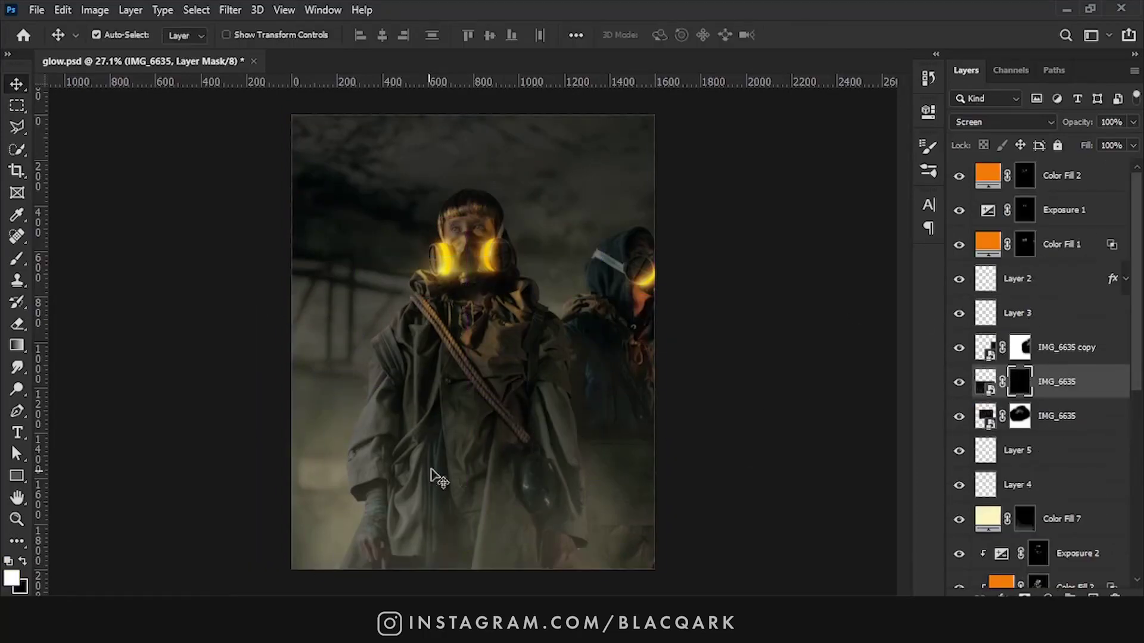
key("x")
key("b")
scroll(421, 445, "up", 3)
key("bracketright")
key("bracketright")
key("3")
key("8")
Step: Swap the paint colour to black and return to the Move tool
scroll(482, 401, "down", 2)
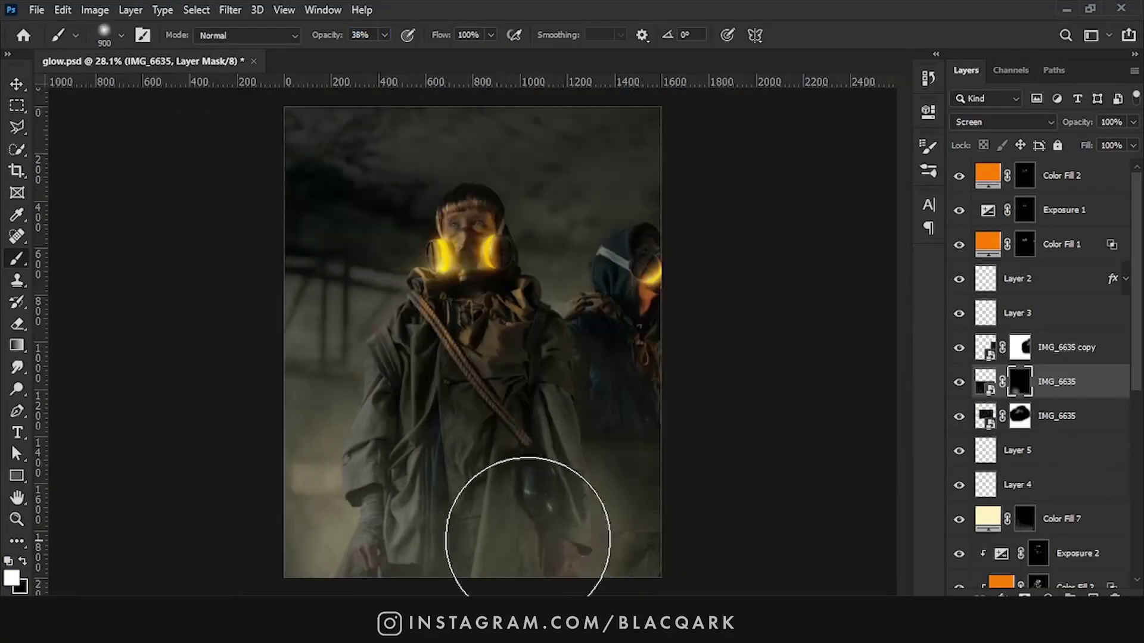
scroll(416, 401, "up", 1)
key("x")
scroll(682, 399, "up", 2)
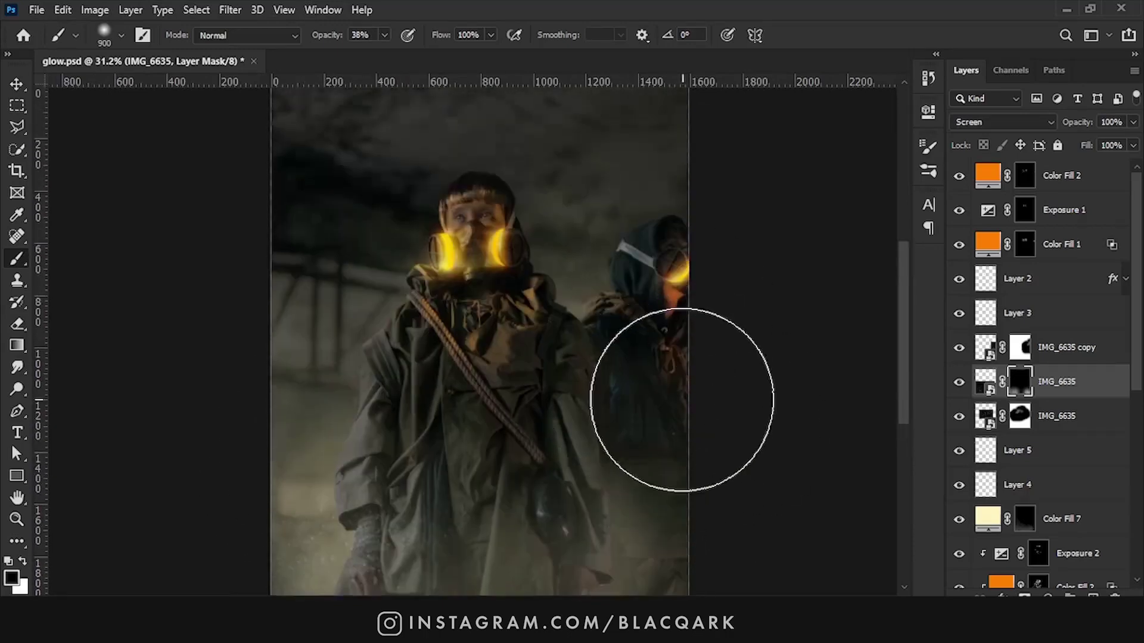
scroll(682, 399, "down", 2)
key("v")
scroll(536, 366, "up", 3)
Step: Add a Bleach Bypass Color Lookup layer above Color Fill 2
left_click(1096, 179)
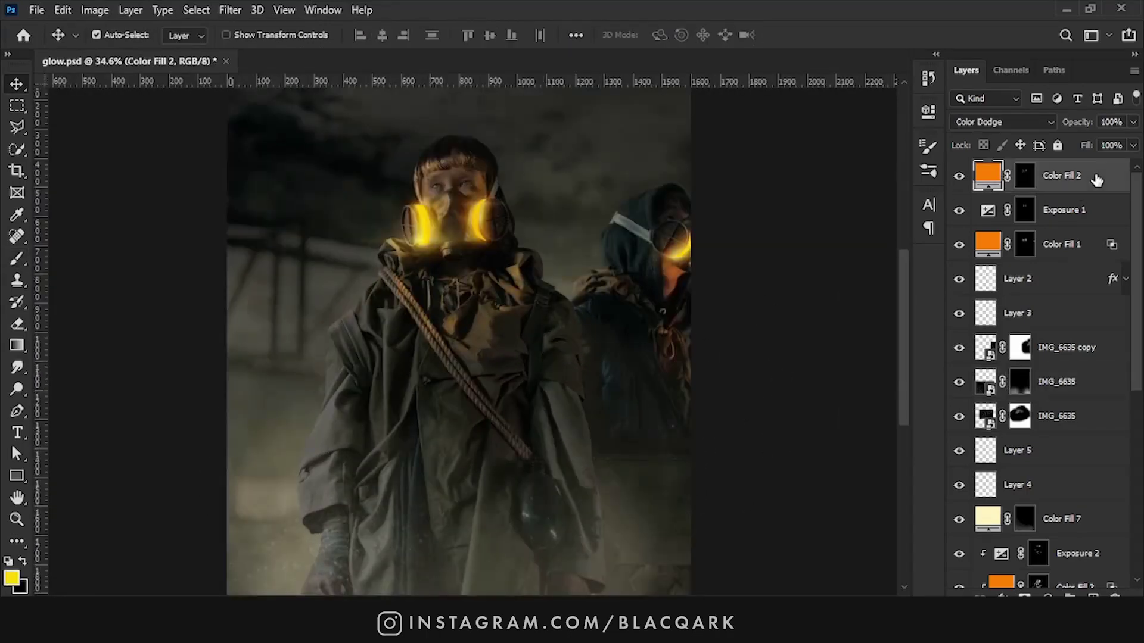
left_click(1048, 595)
left_click(1036, 502)
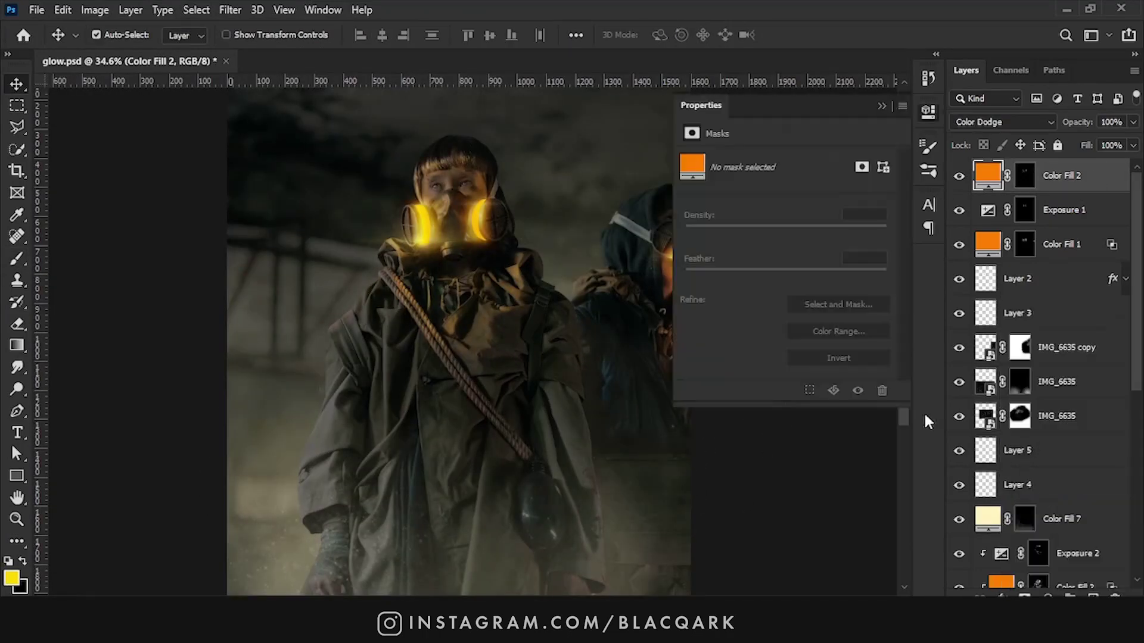
left_click(817, 163)
left_click(801, 84)
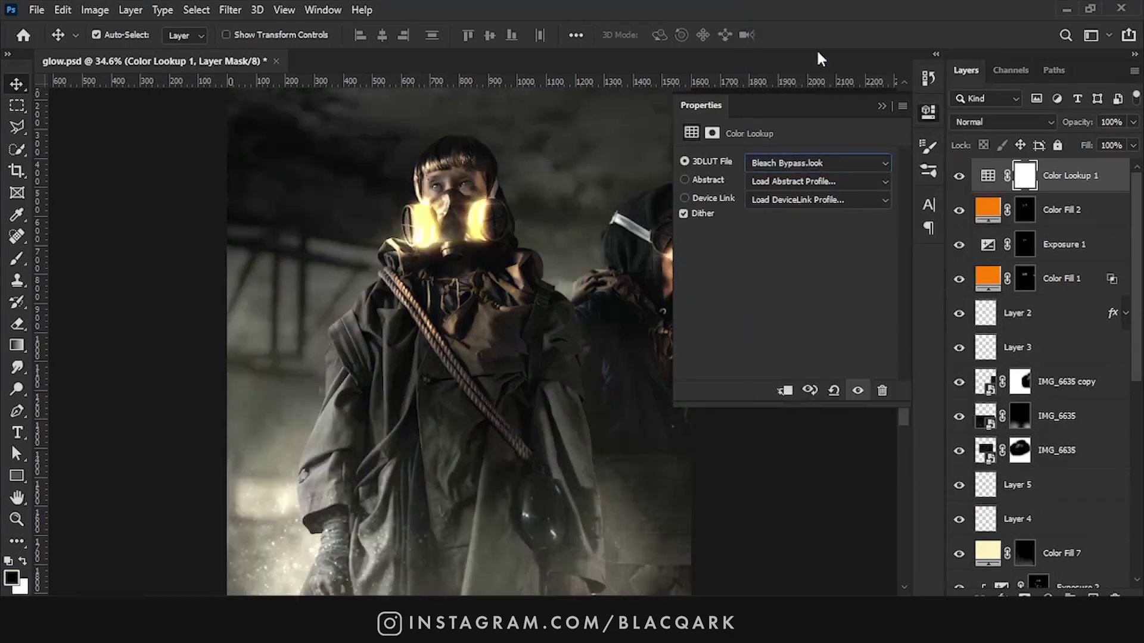
Step: Set the lookup layer to Lighten with 93% fill and Blend If sparing darker tones
left_click(965, 129)
key("Down")
key("Down")
key("Down")
key("Down")
key("Down")
key("Down")
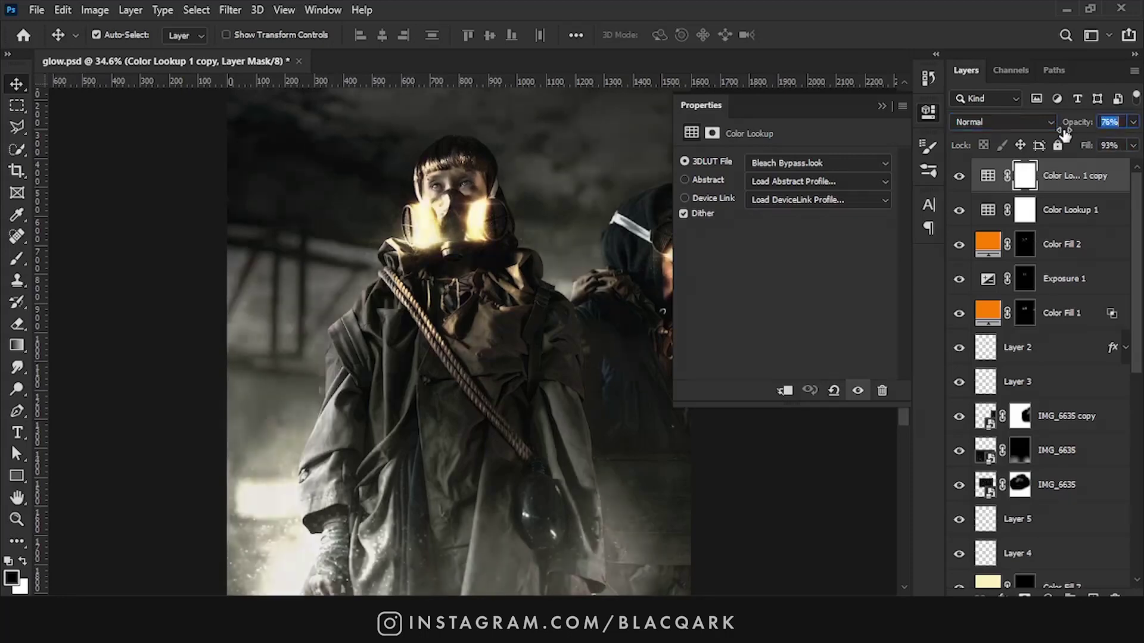
key("shift+9")
key("shift+3")
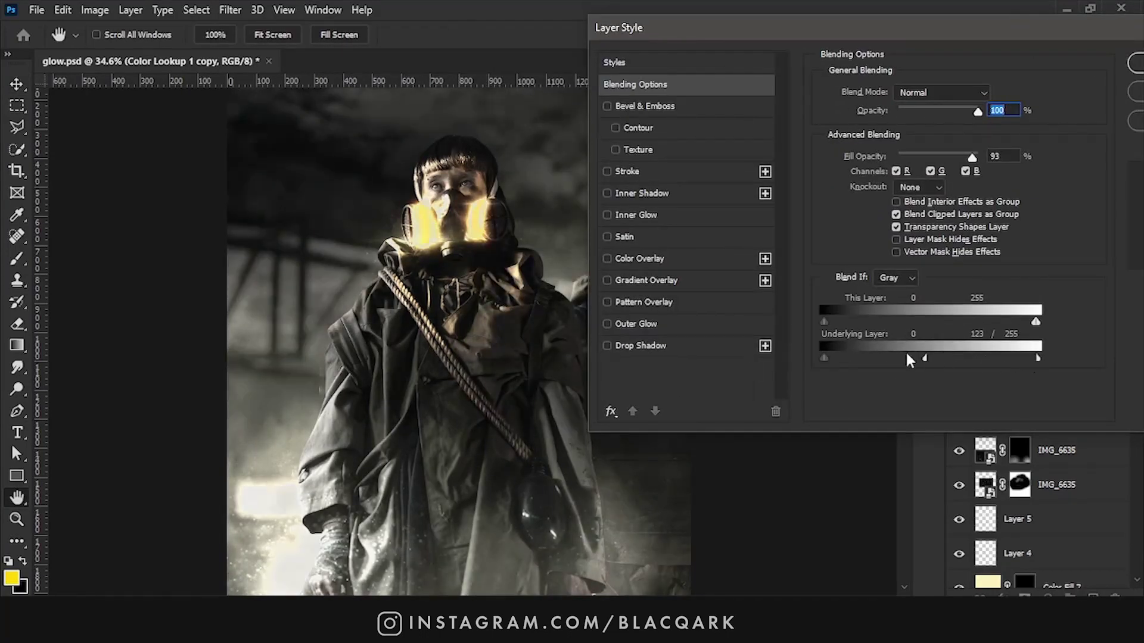
left_click_drag(824, 357, 832, 365)
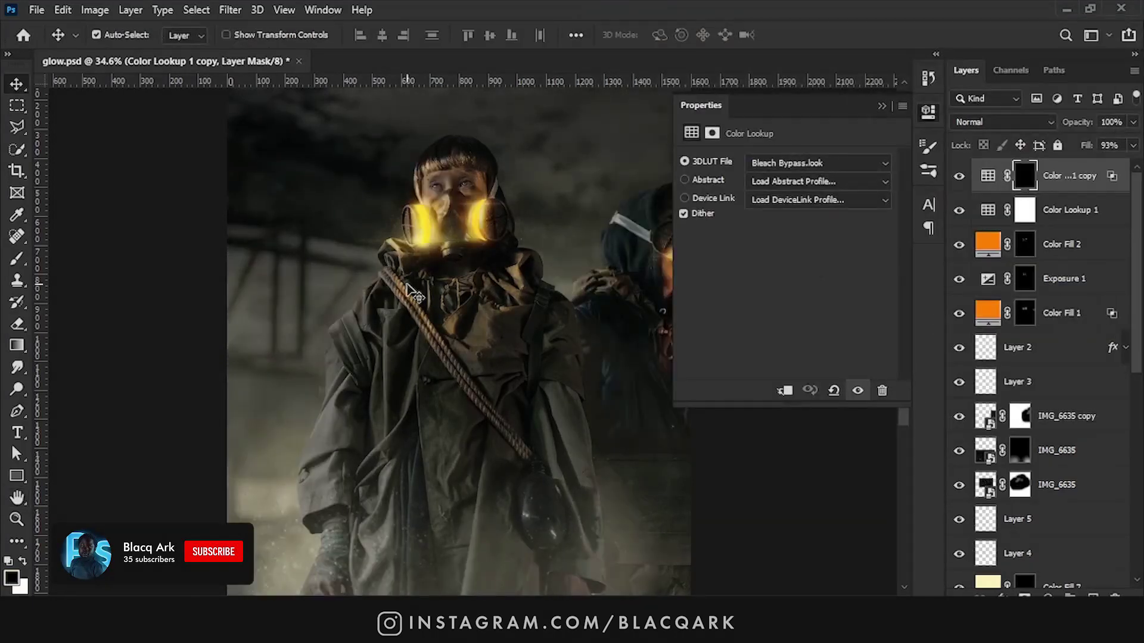
scroll(411, 292, "up", 3)
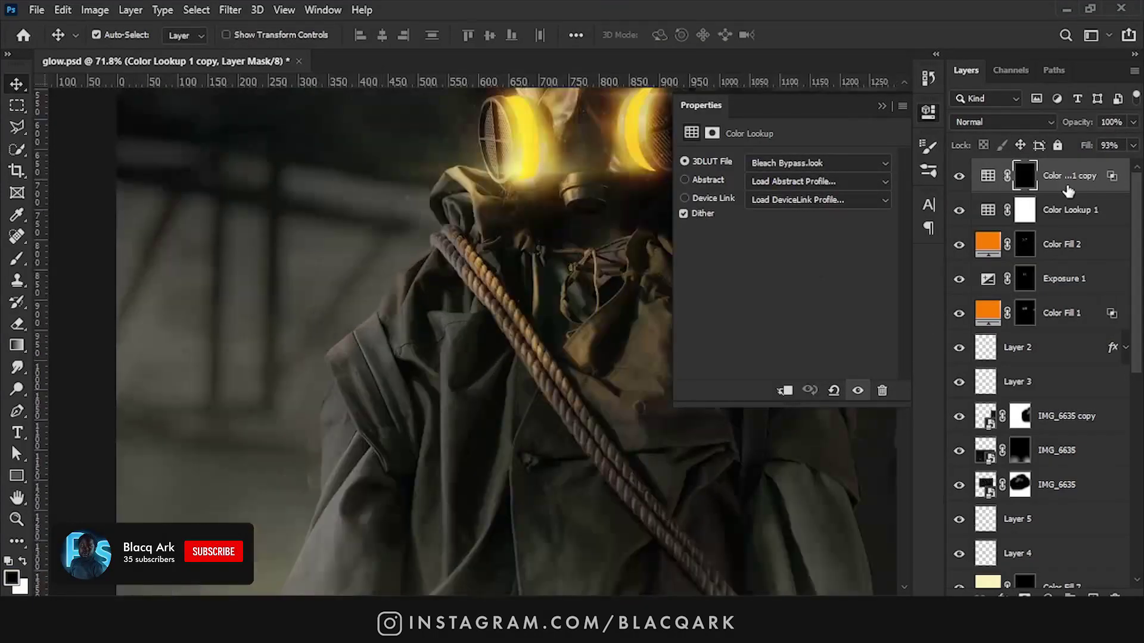
Step: Move the lookup copy above Exposure 2, clip it, and paint white at lower left with a 400 brush
left_click_drag(1077, 190, 1067, 296)
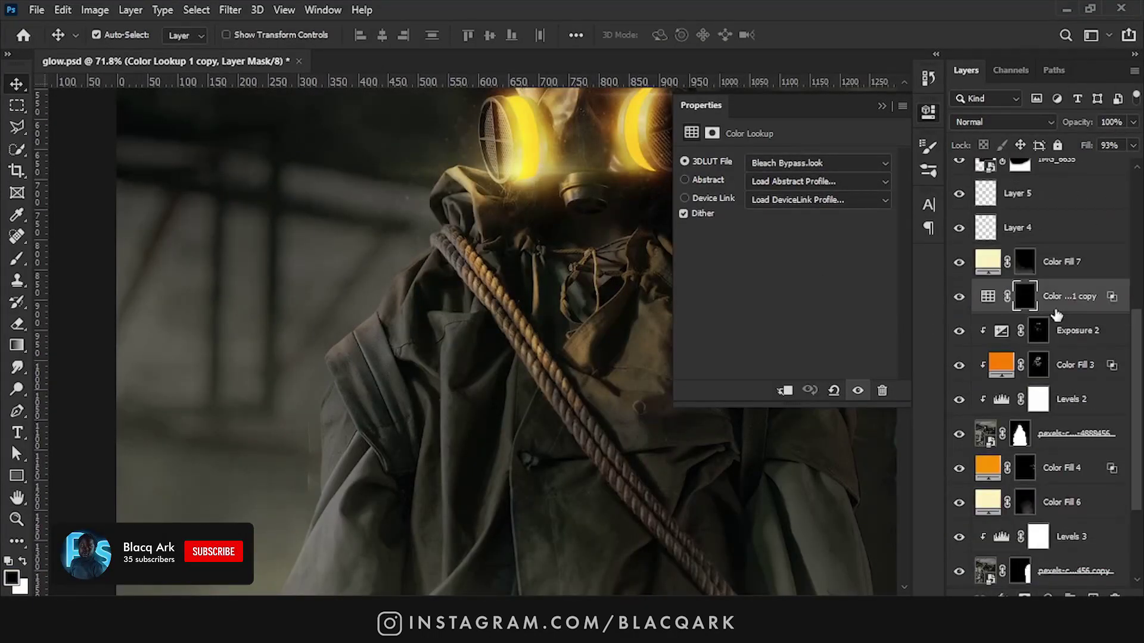
key("b")
right_click(353, 326)
scroll(327, 383, "down", 3)
key("x")
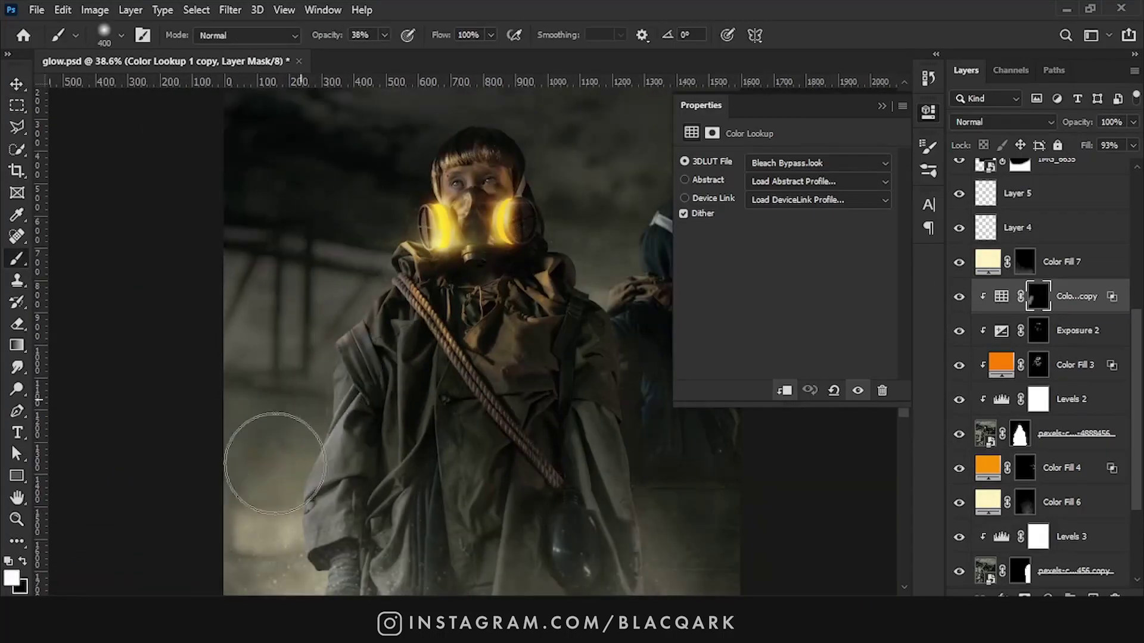
left_click_drag(268, 473, 310, 358)
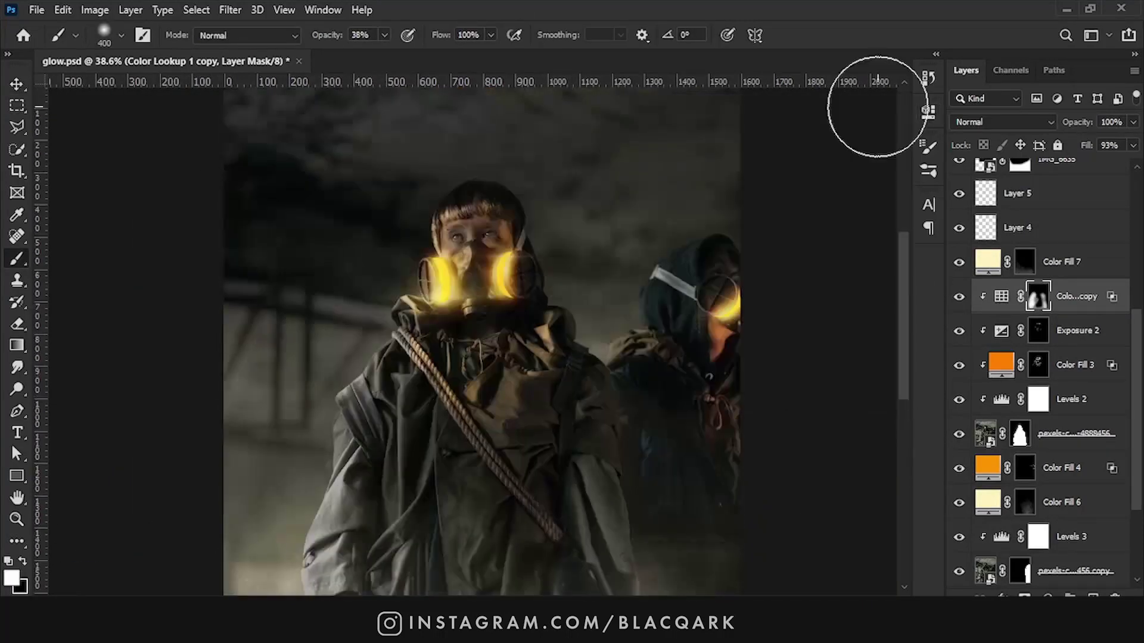
scroll(450, 370, "down", 2)
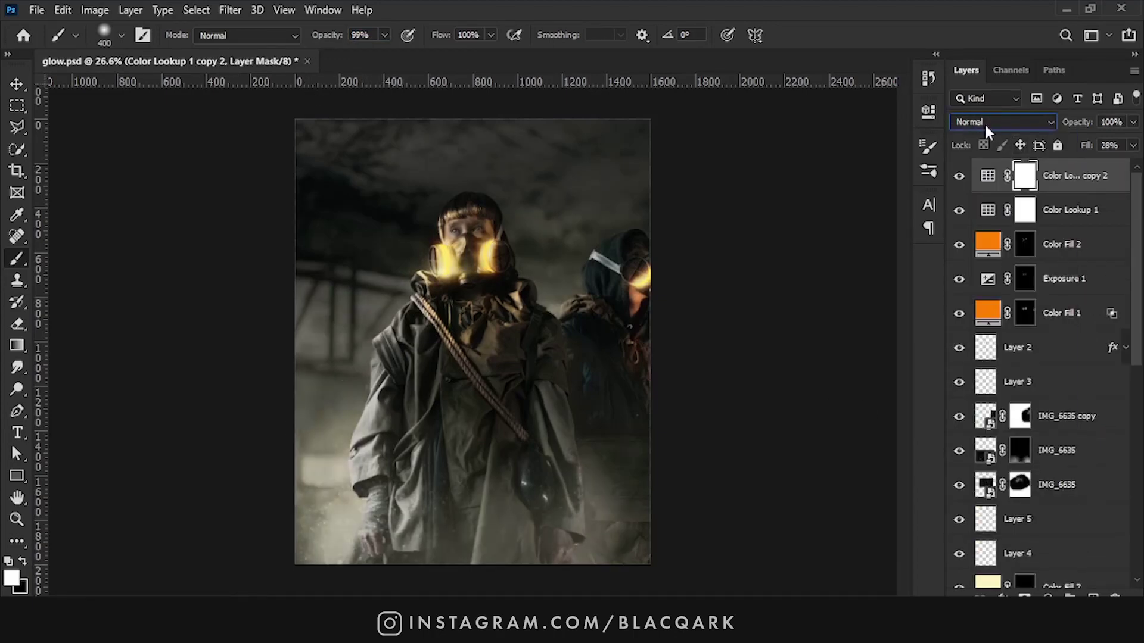
Step: Lower the layer opacity to 15% and set the brush opacity to 36%
left_click_drag(1078, 122, 1068, 126)
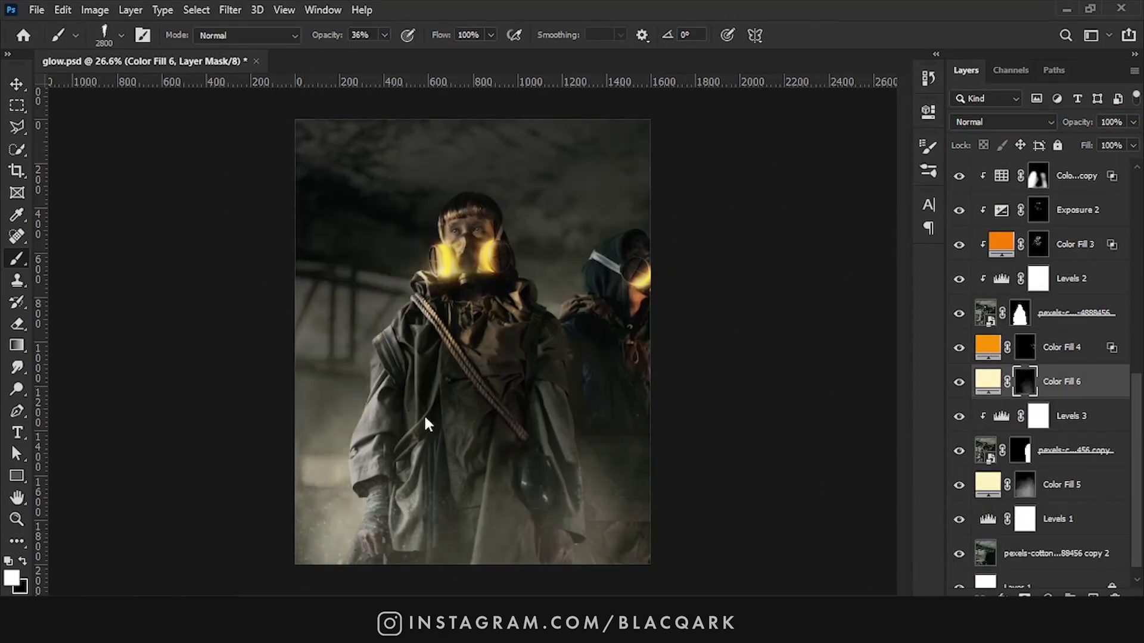
key("3")
key("6")
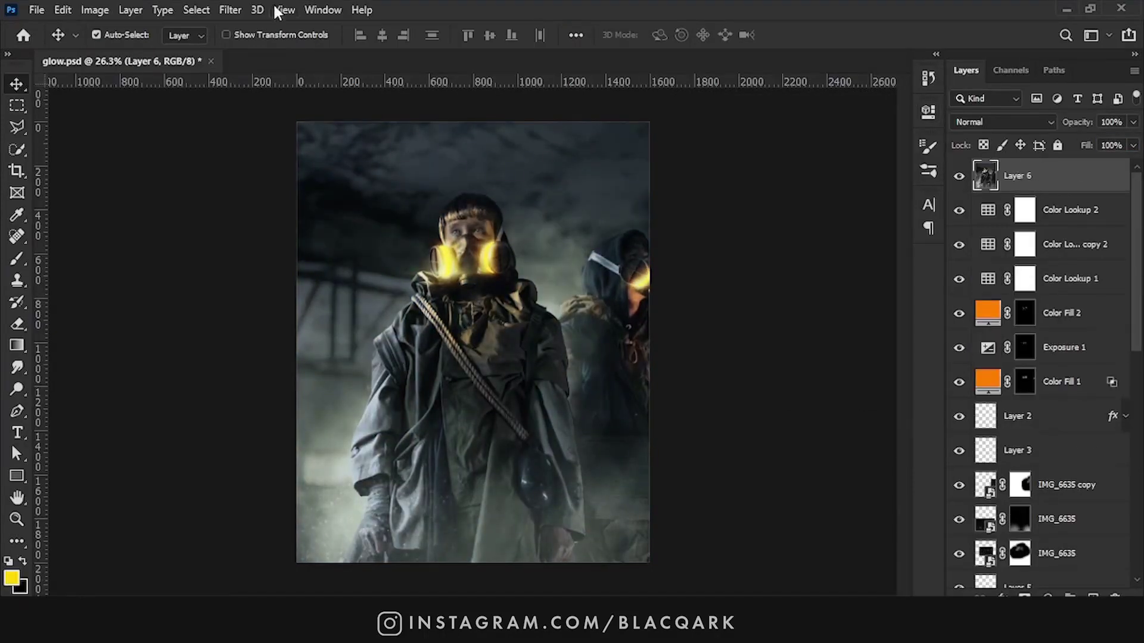
Step: Sharpen Layer 6 in Sharpener Pro 3 at 69% adaptive sharpening and make it a smart object
left_click(230, 10)
left_click(525, 420)
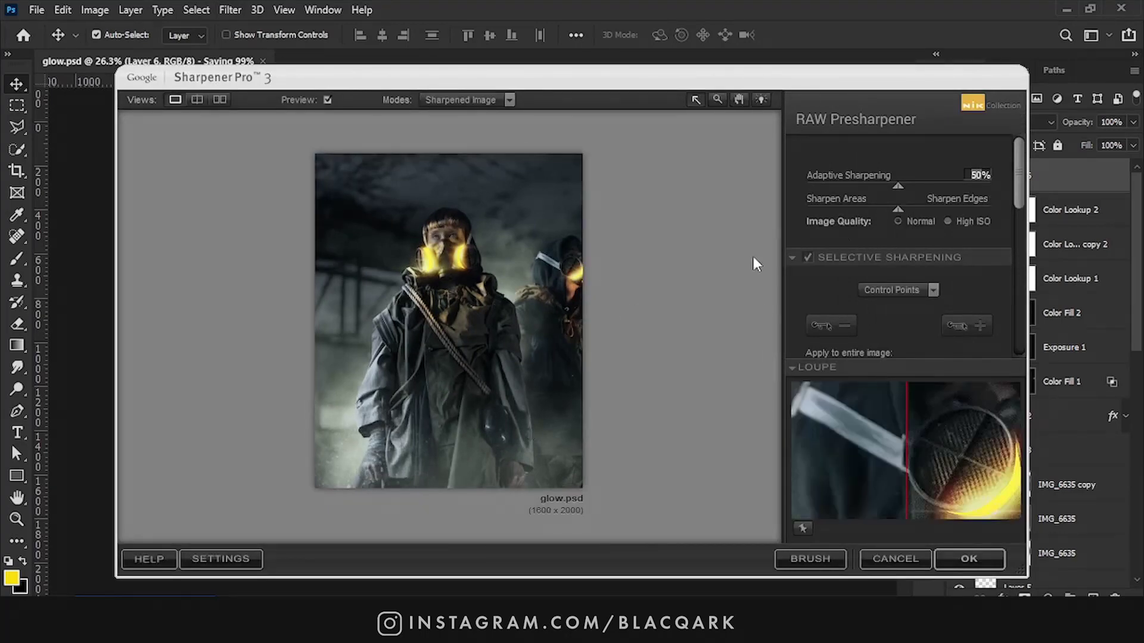
left_click(461, 202)
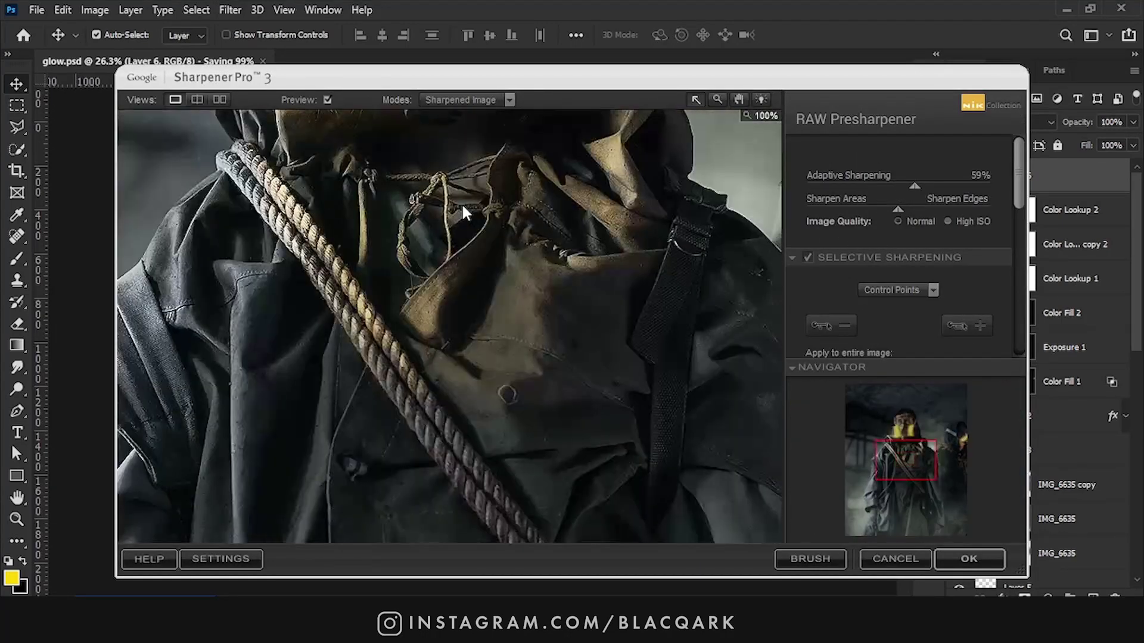
left_click_drag(916, 186, 924, 186)
left_click(873, 257)
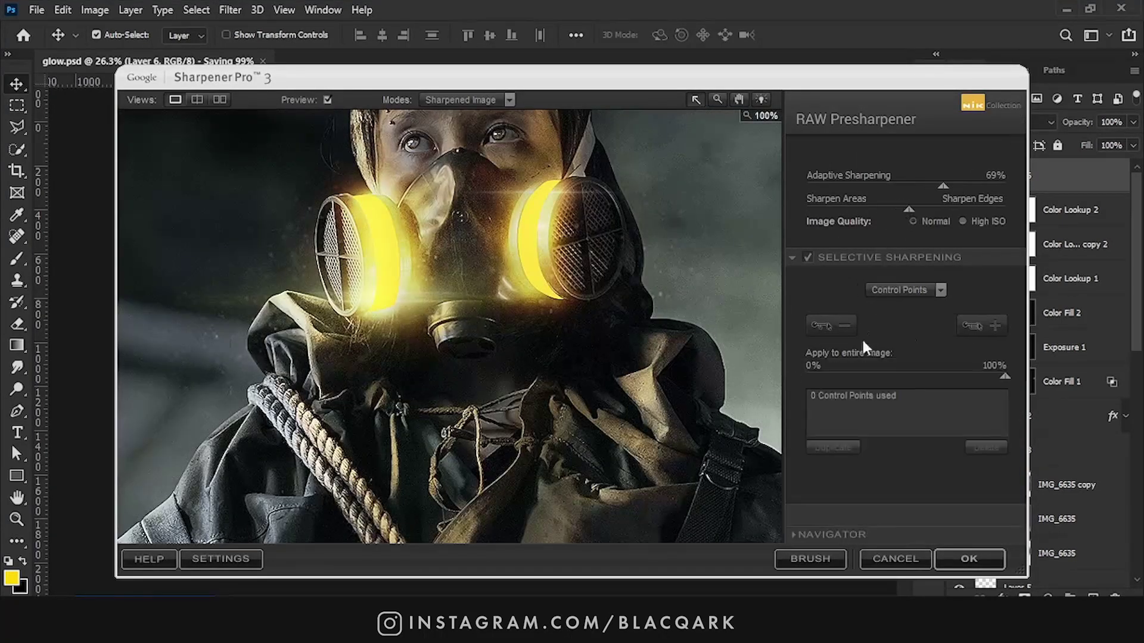
key("Return")
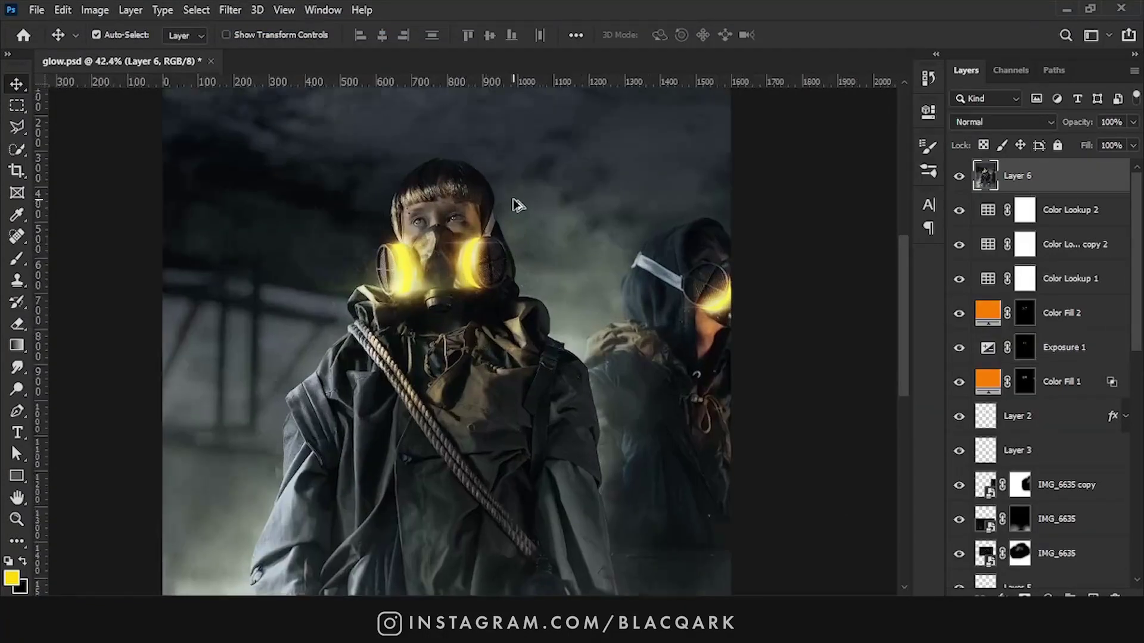
right_click(1066, 183)
left_click(864, 162)
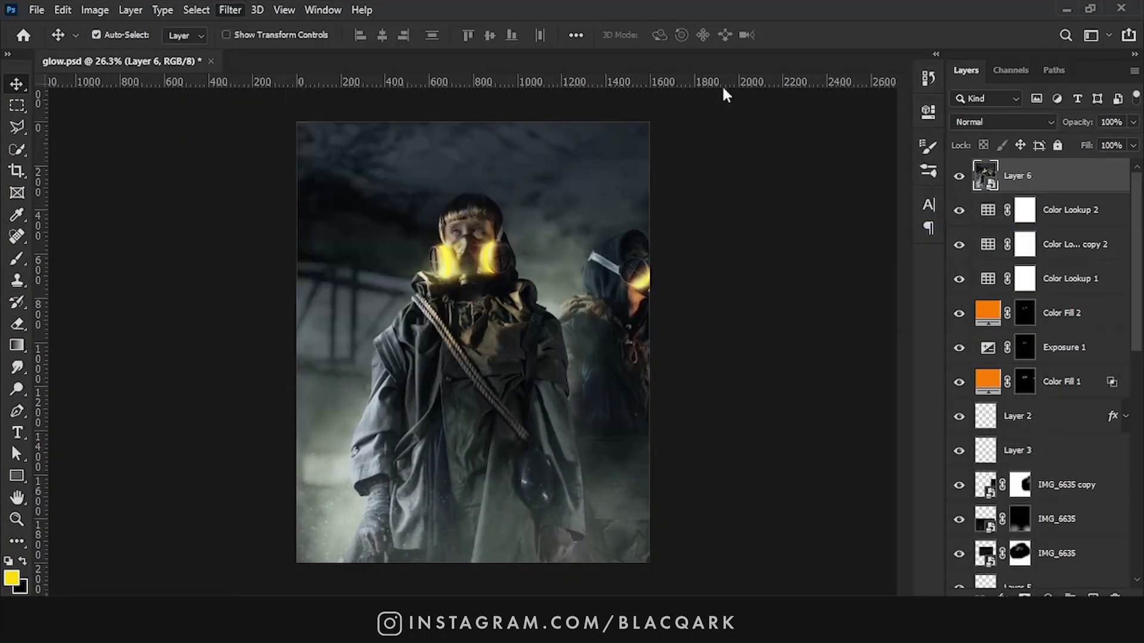
Step: Apply Camera Raw to Layer 6 with Vibrance +8 and slight Reds and Oranges saturation boosts
key("ctrl+shift+a")
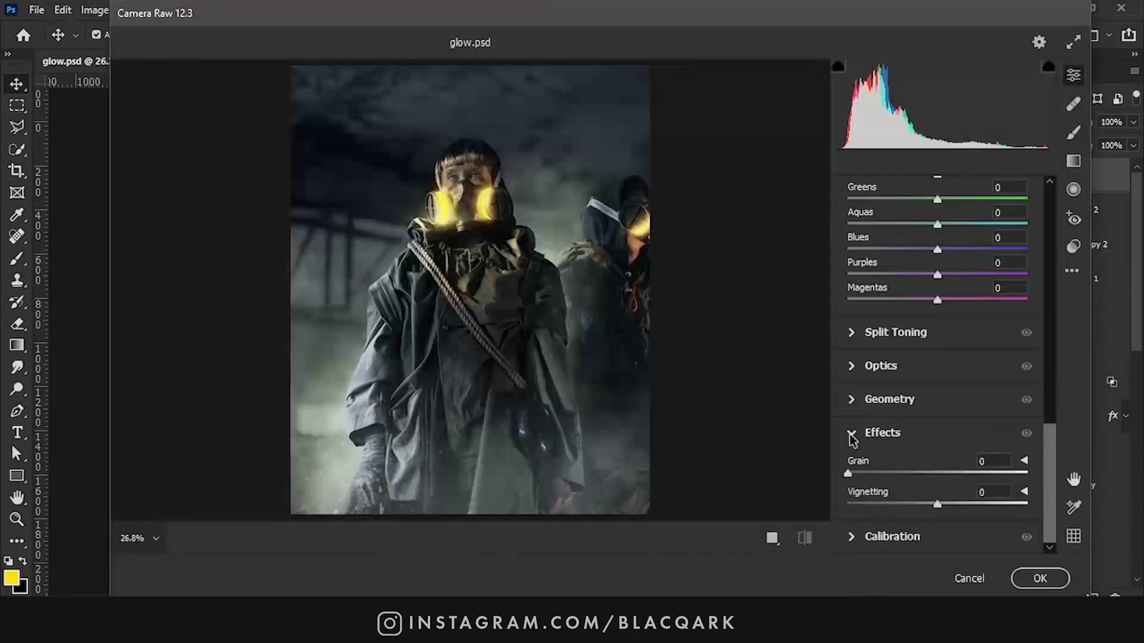
scroll(929, 238, "up", 10)
scroll(977, 184, "up", 5)
scroll(949, 288, "down", 3)
scroll(893, 333, "down", 2)
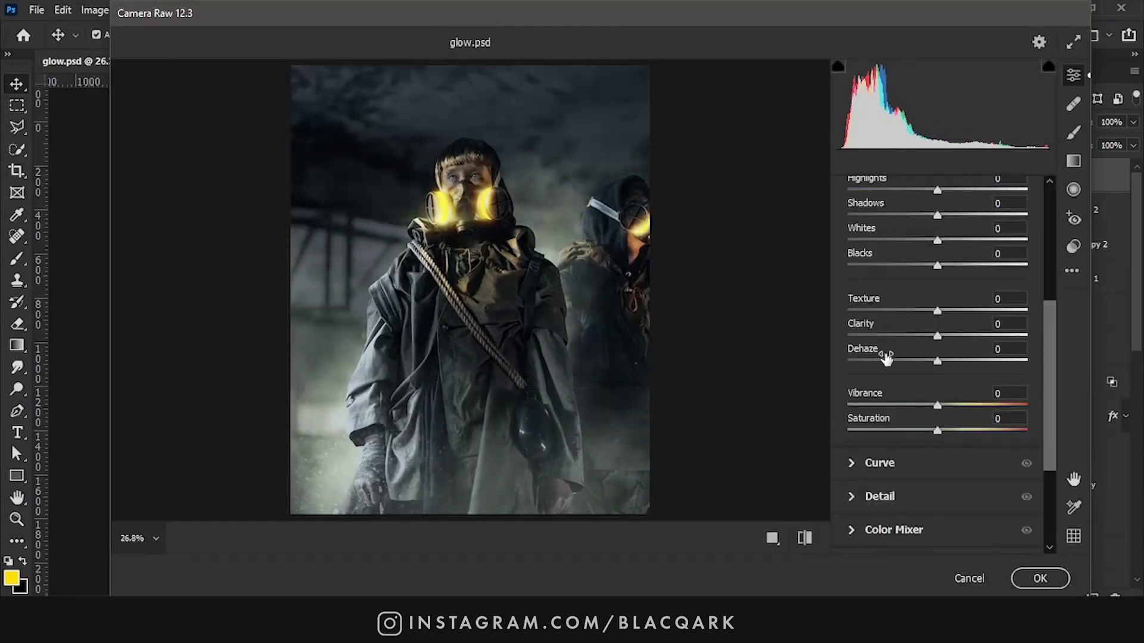
key("Tab")
key("Return")
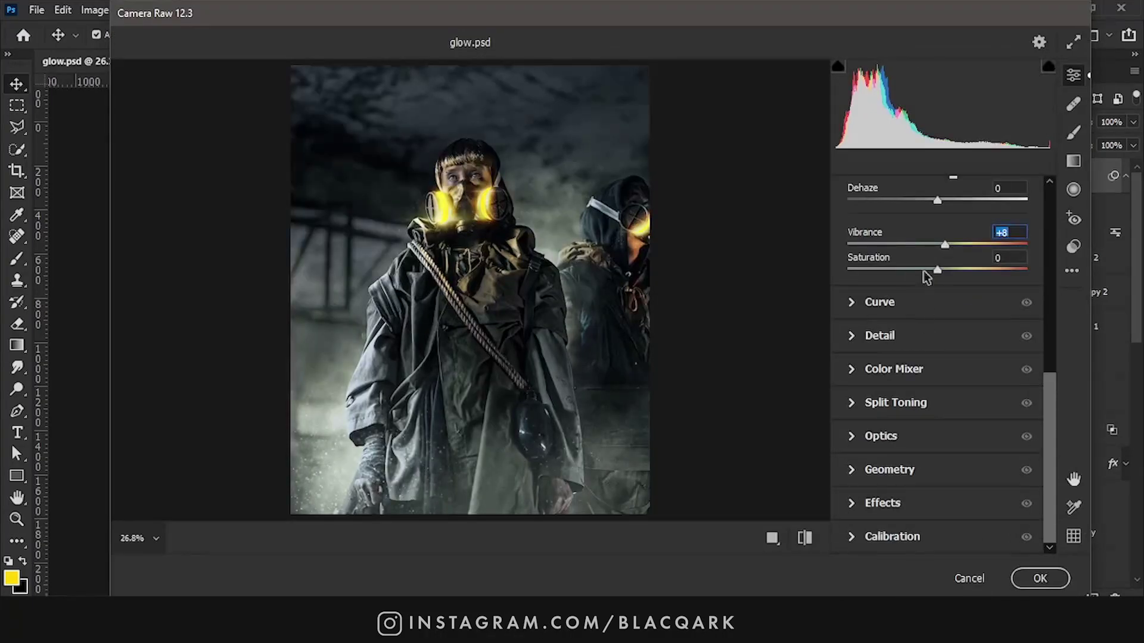
left_click(880, 335)
left_click(894, 231)
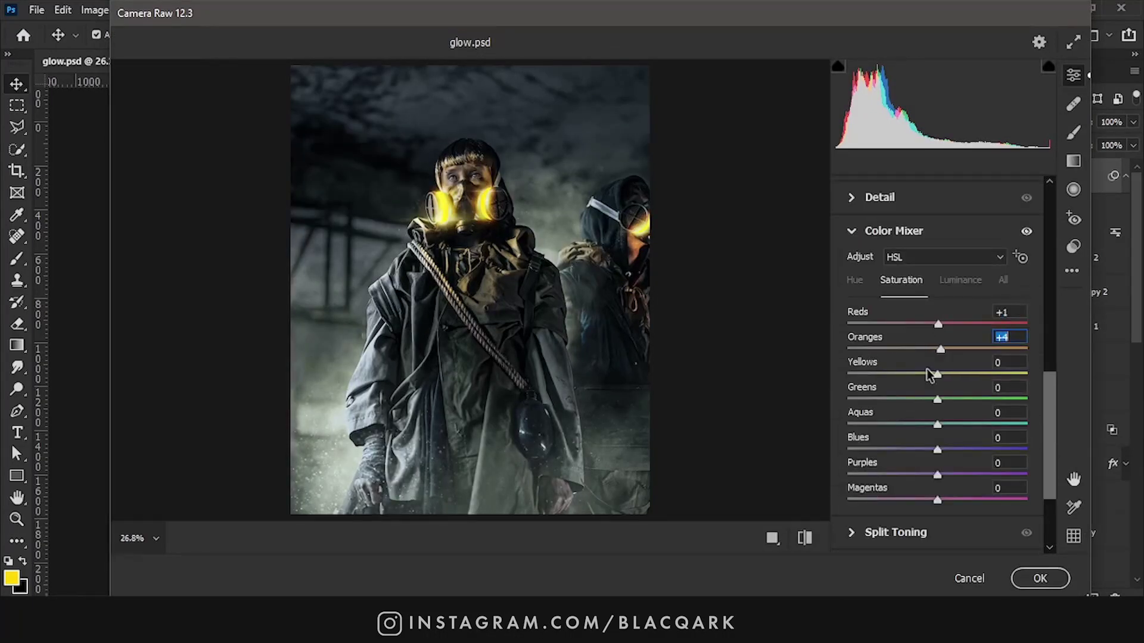
key("Return")
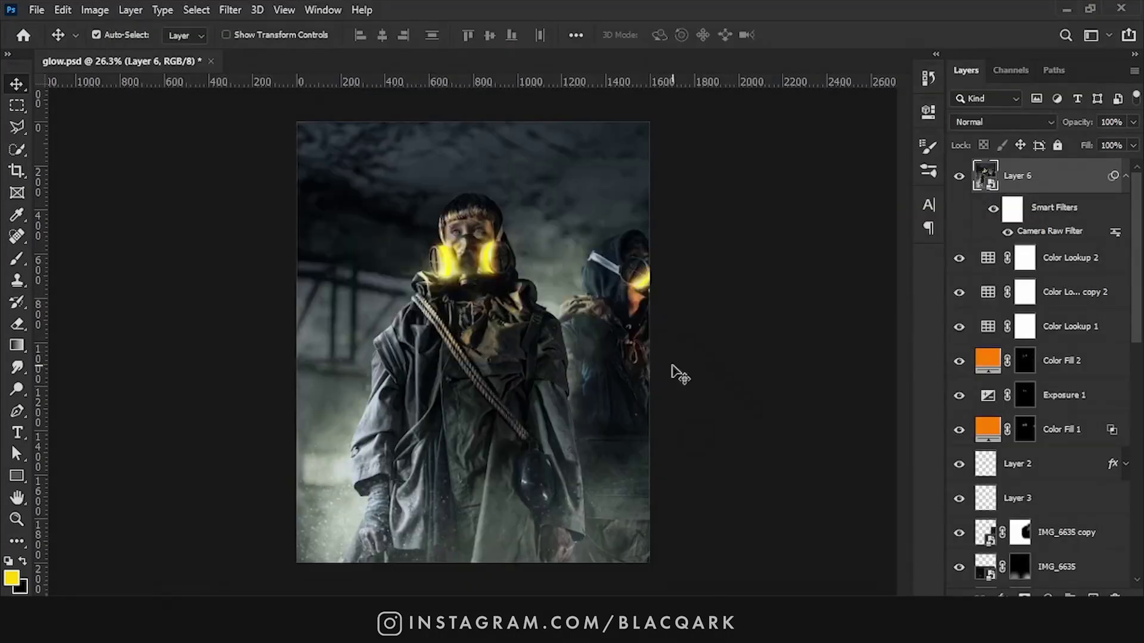
left_click(1126, 176)
left_click(228, 10)
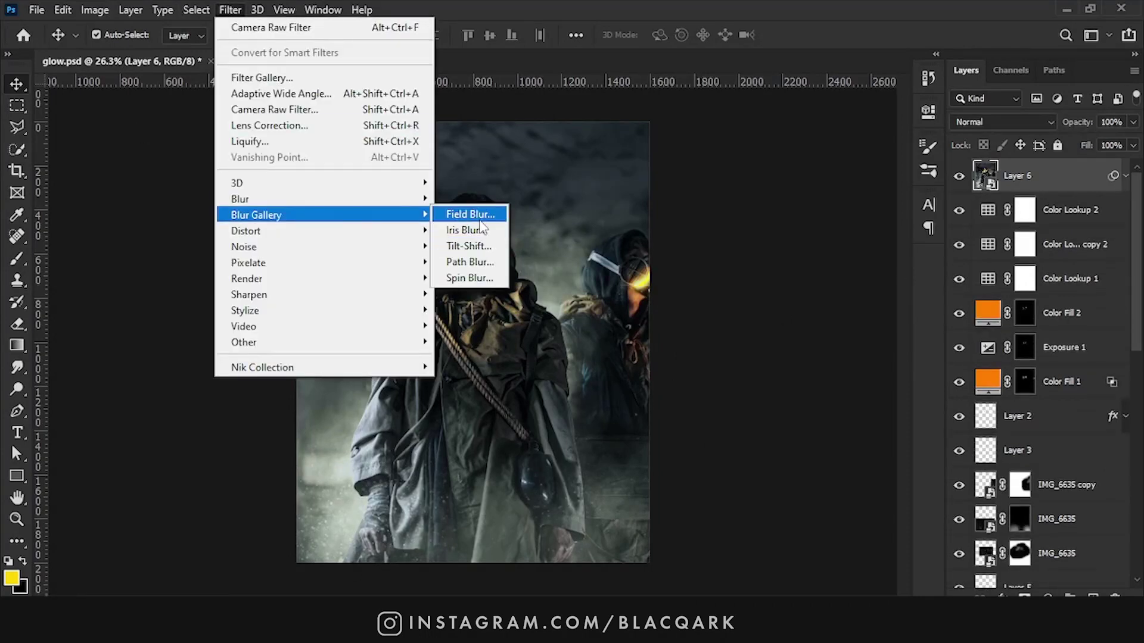
Step: Field-blur Layer 6 with pins on the upper background, lower left and torso
left_click(467, 214)
left_click(604, 177)
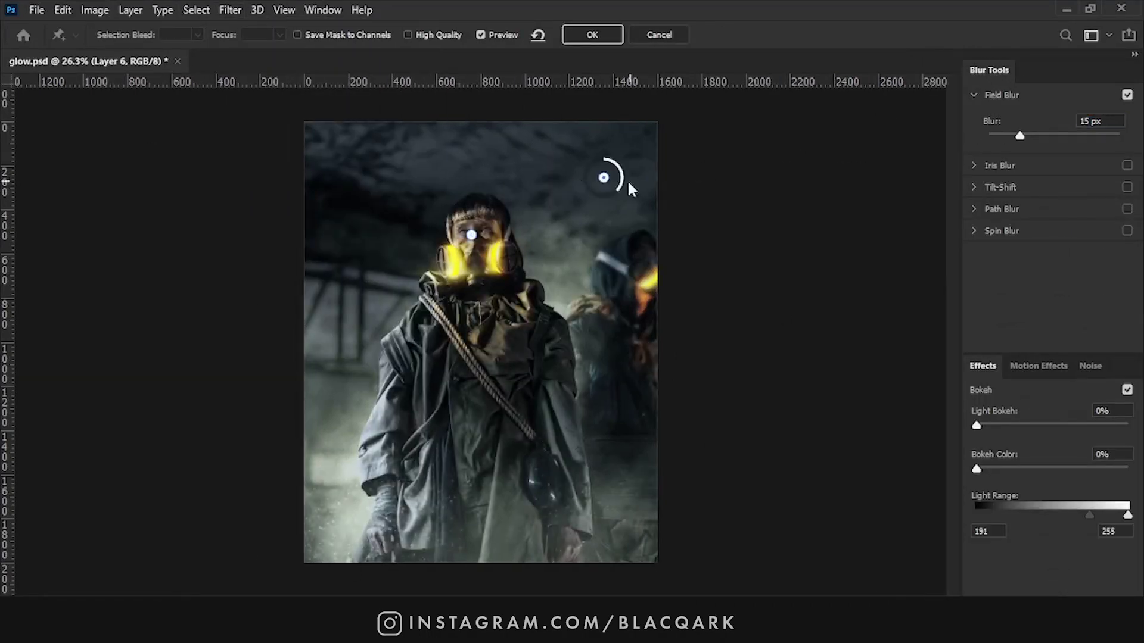
left_click(350, 490)
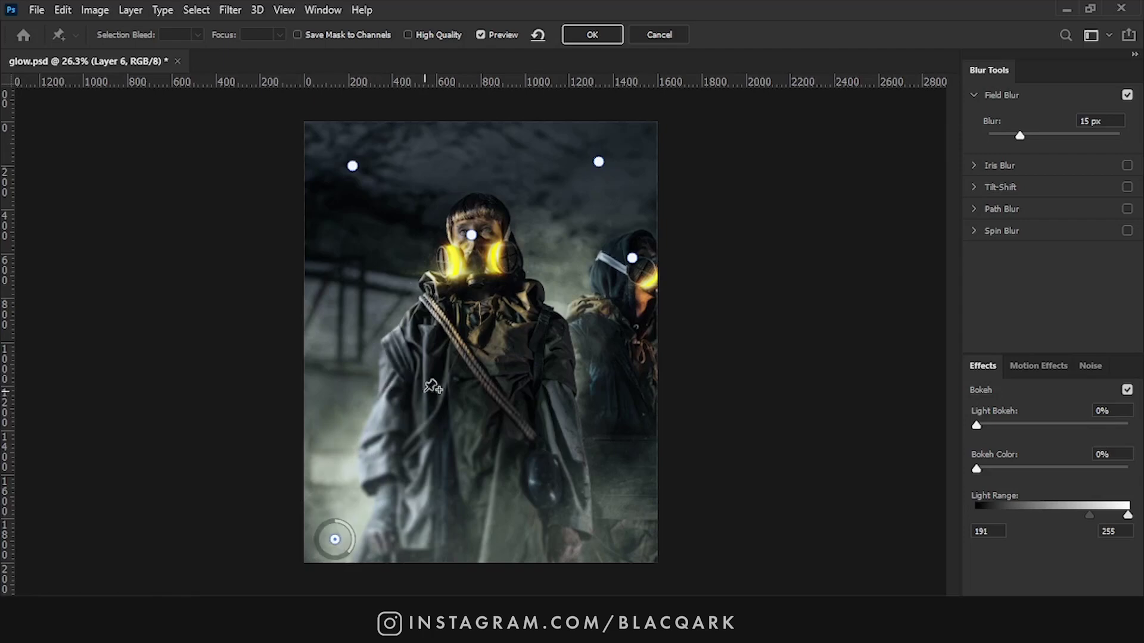
left_click(404, 378)
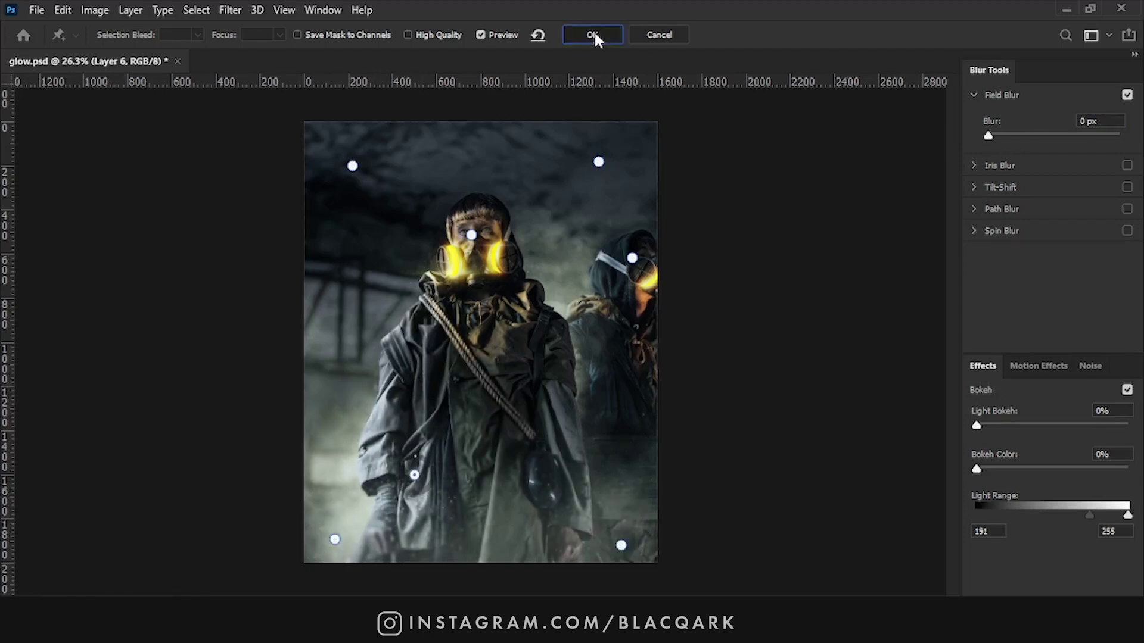
left_click(230, 10)
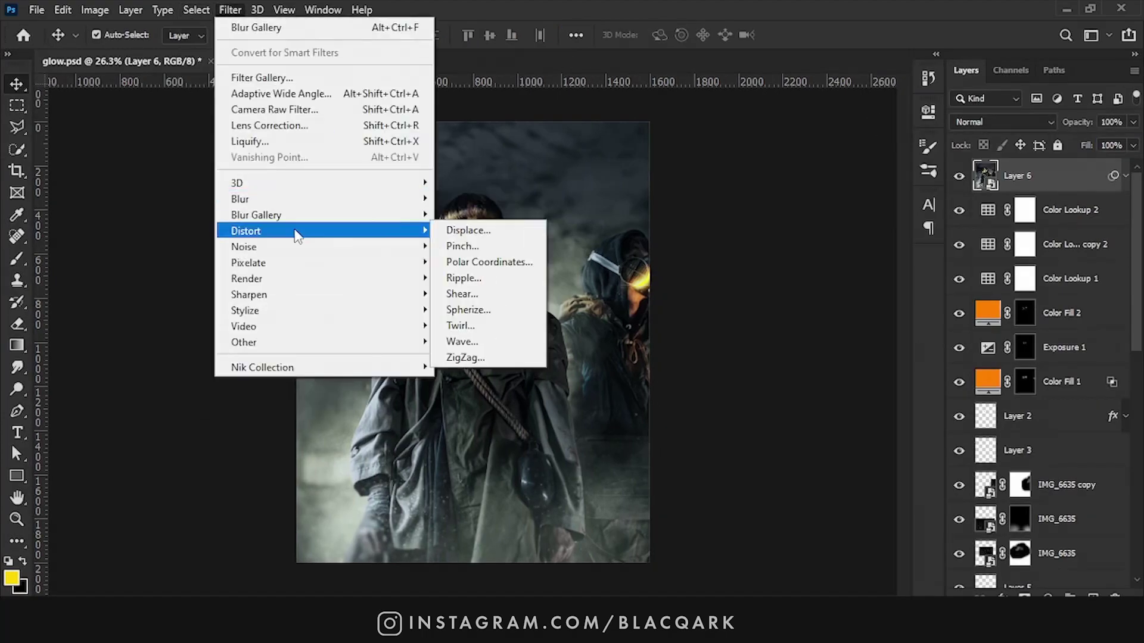
left_click(441, 229)
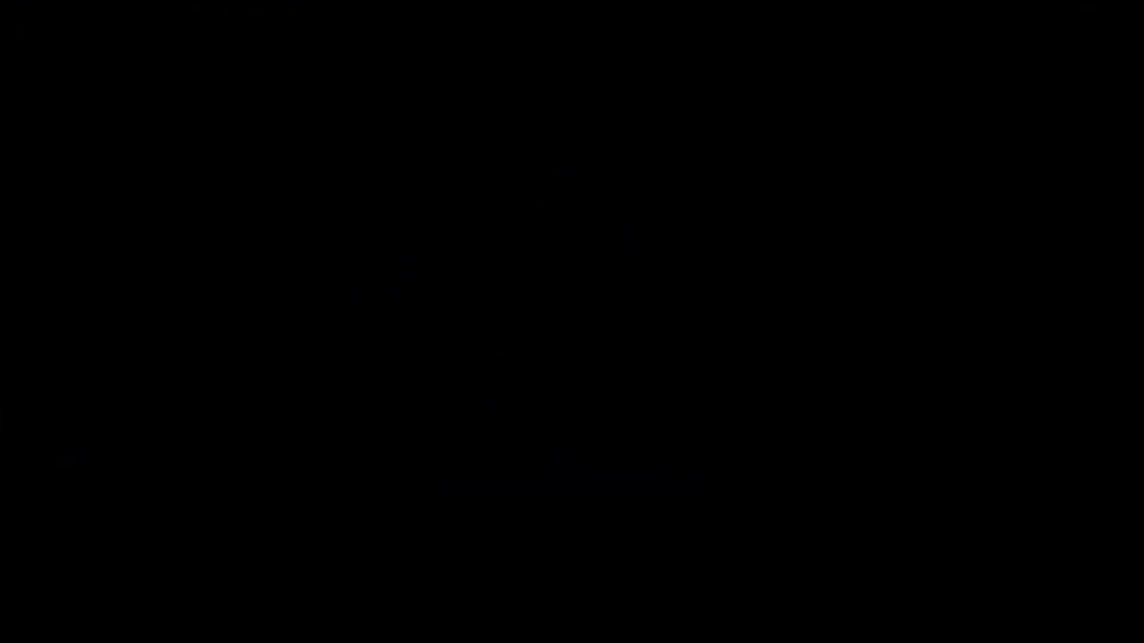